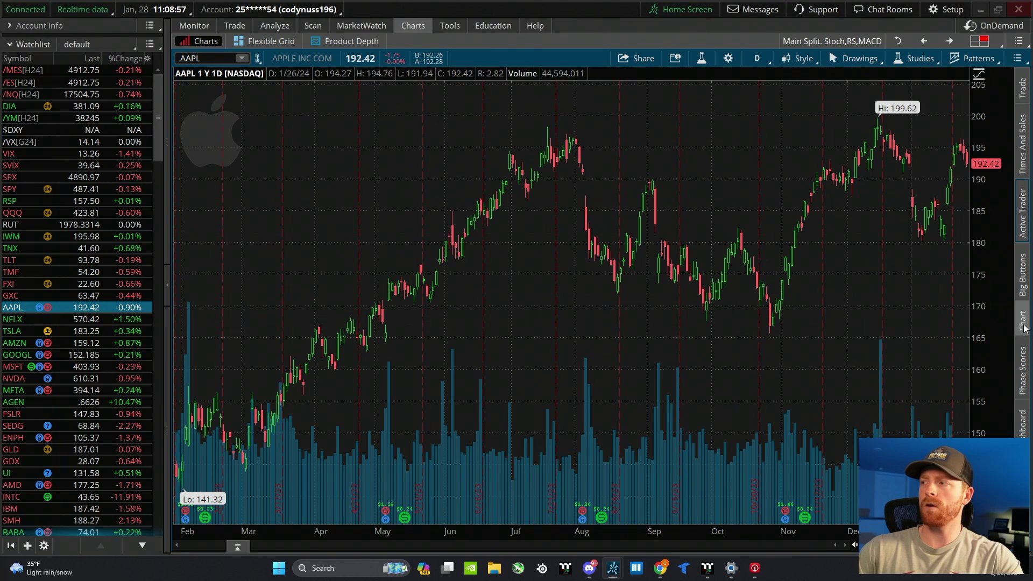
pyautogui.click(1025, 268)
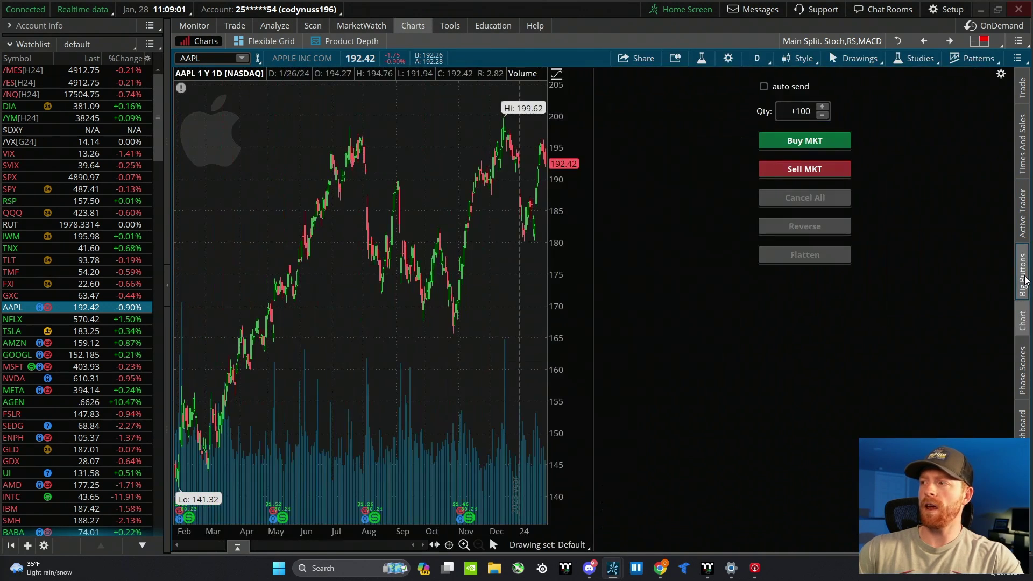
pyautogui.click(1023, 213)
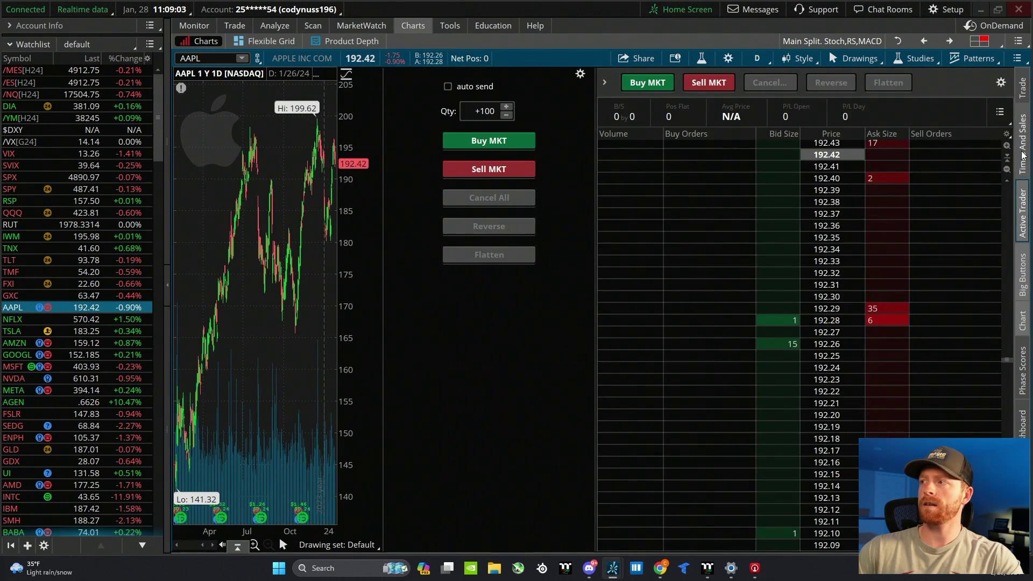
pyautogui.click(1025, 211)
pyautogui.click(1024, 274)
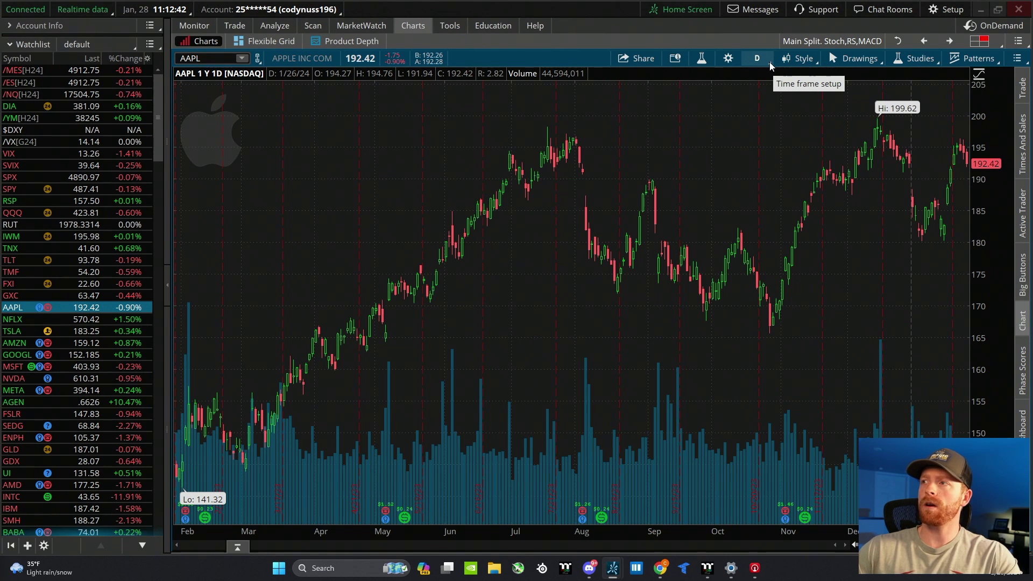
# Step: Add a 10 Y : 1D favorite time frame (10 years, Day aggregation) to the time-frame list
pyautogui.click(770, 61)
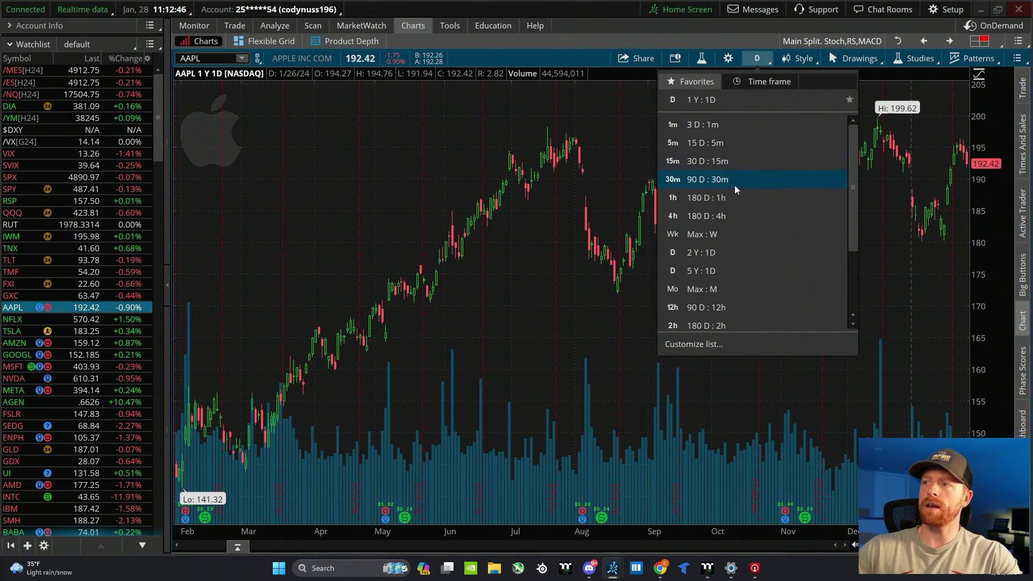
pyautogui.click(734, 346)
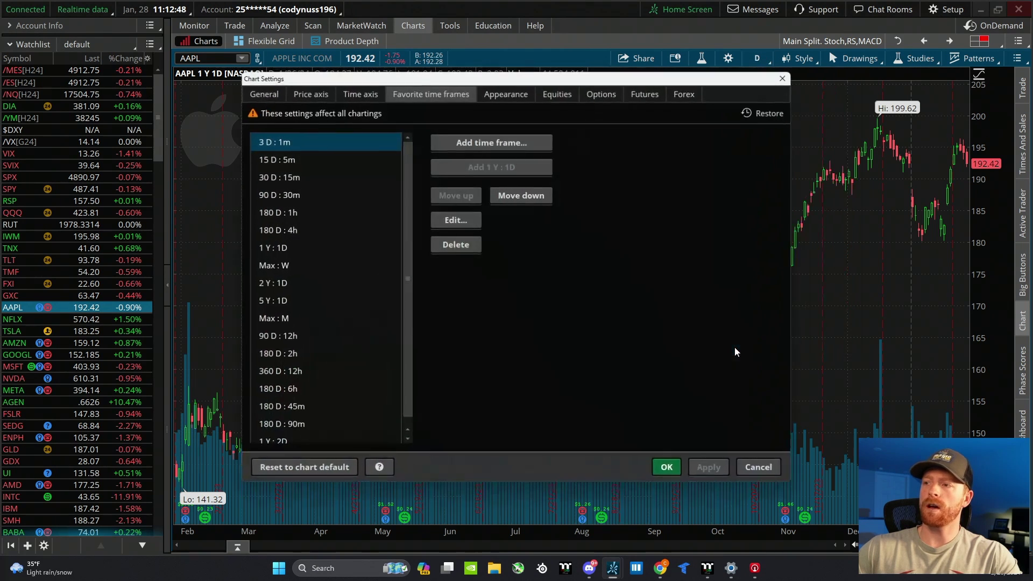
pyautogui.click(499, 140)
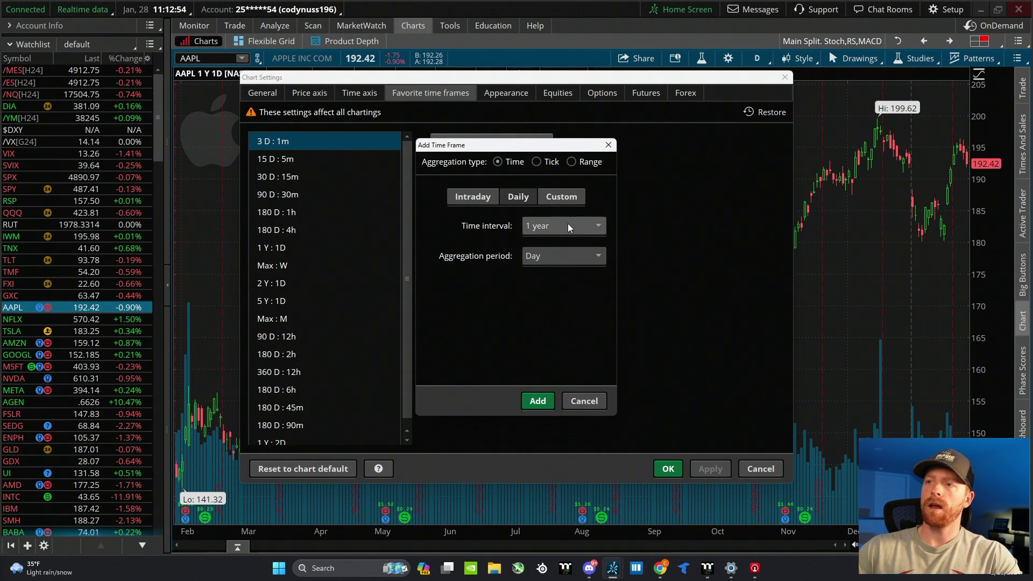
pyautogui.click(601, 224)
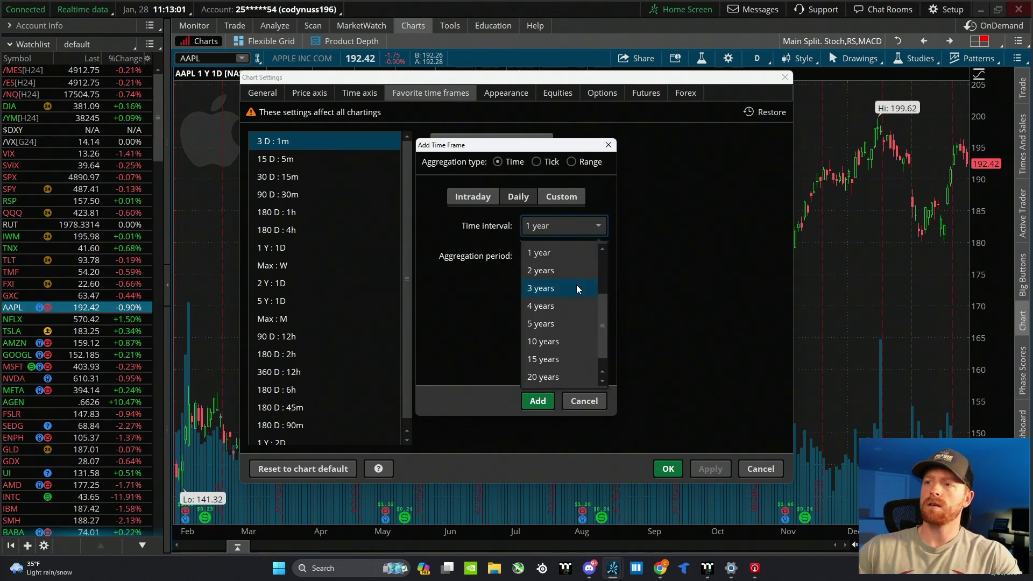
pyautogui.click(568, 344)
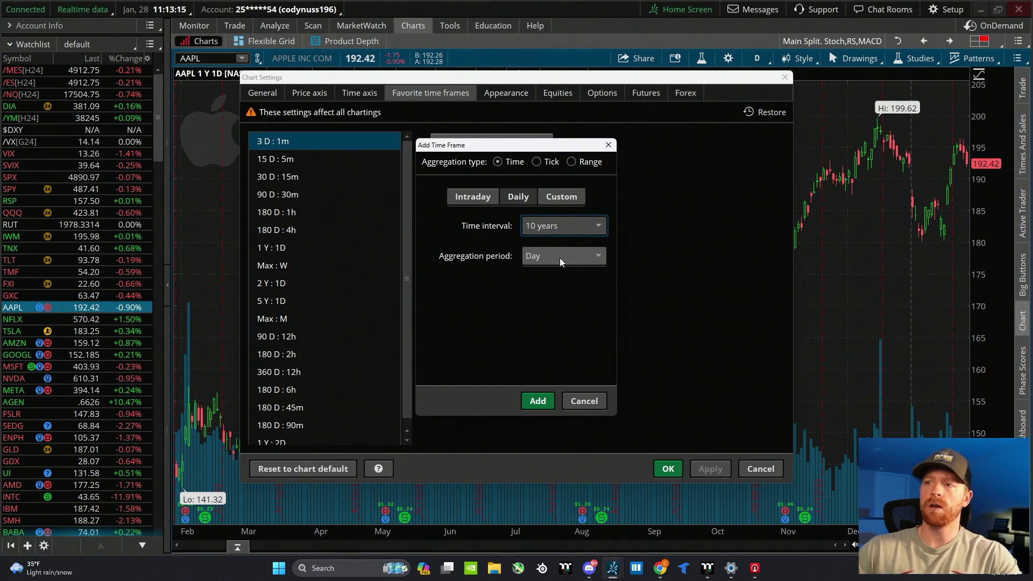
pyautogui.click(573, 256)
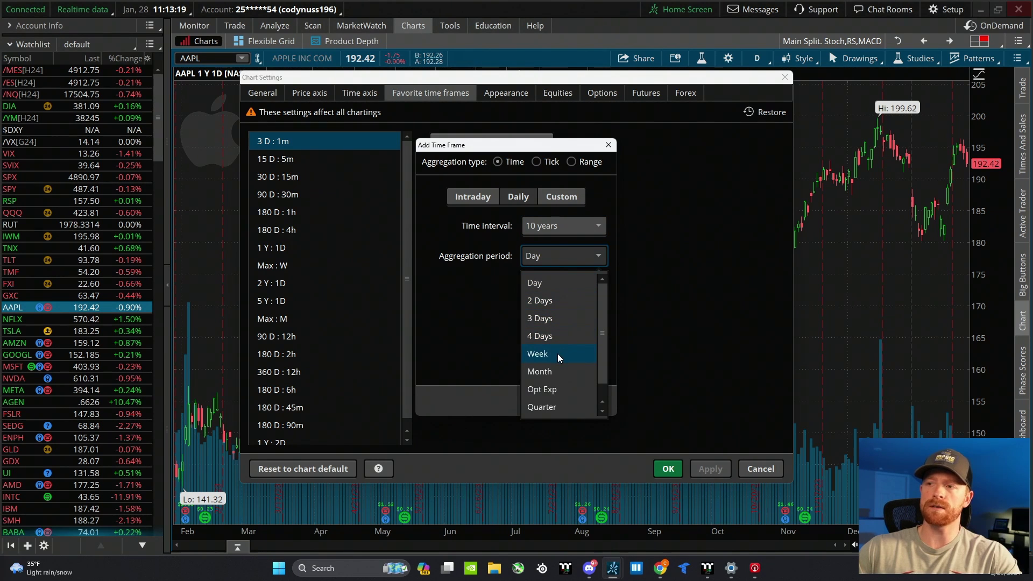
pyautogui.click(553, 283)
pyautogui.click(538, 400)
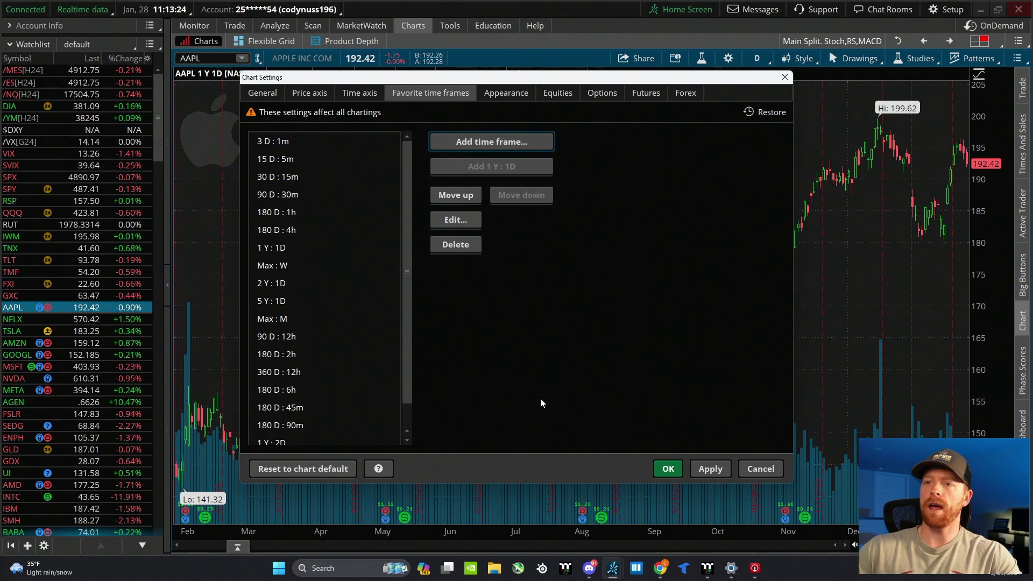
pyautogui.scroll(-2, 315, 328)
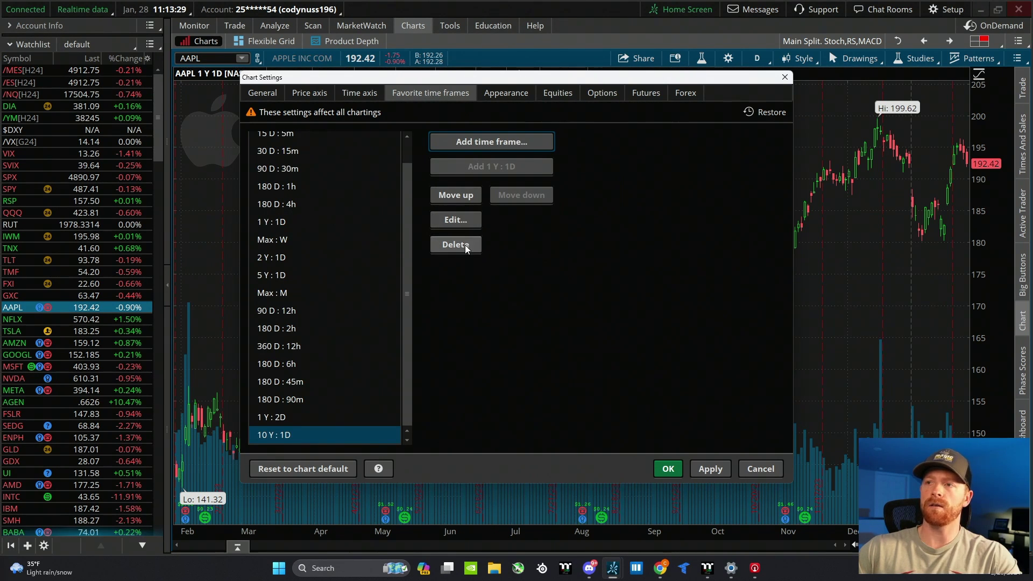
# Step: Save the favorites list and switch the AAPL chart to 10 Y : 1D
pyautogui.click(668, 469)
pyautogui.click(757, 59)
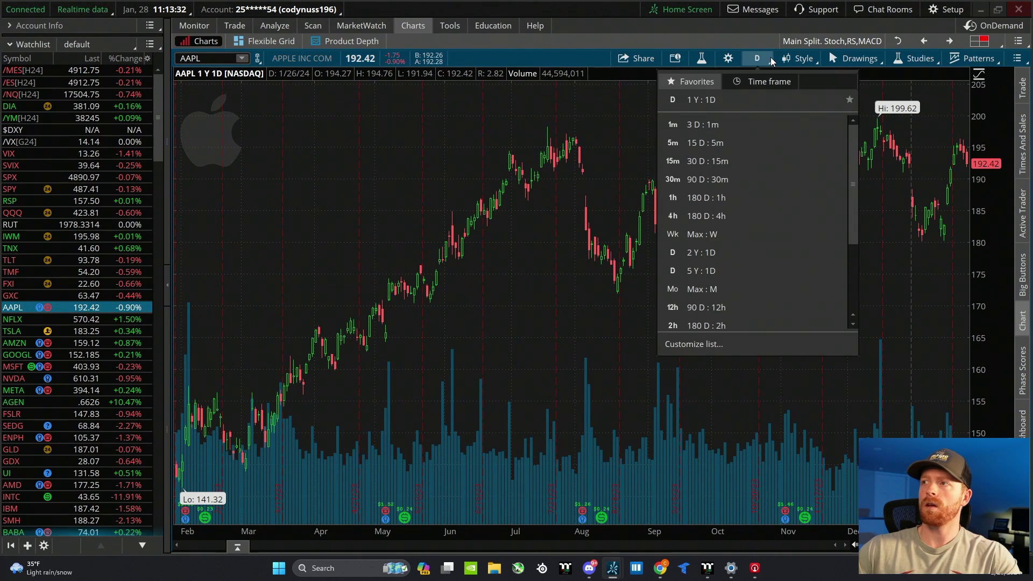
pyautogui.scroll(-3, 772, 128)
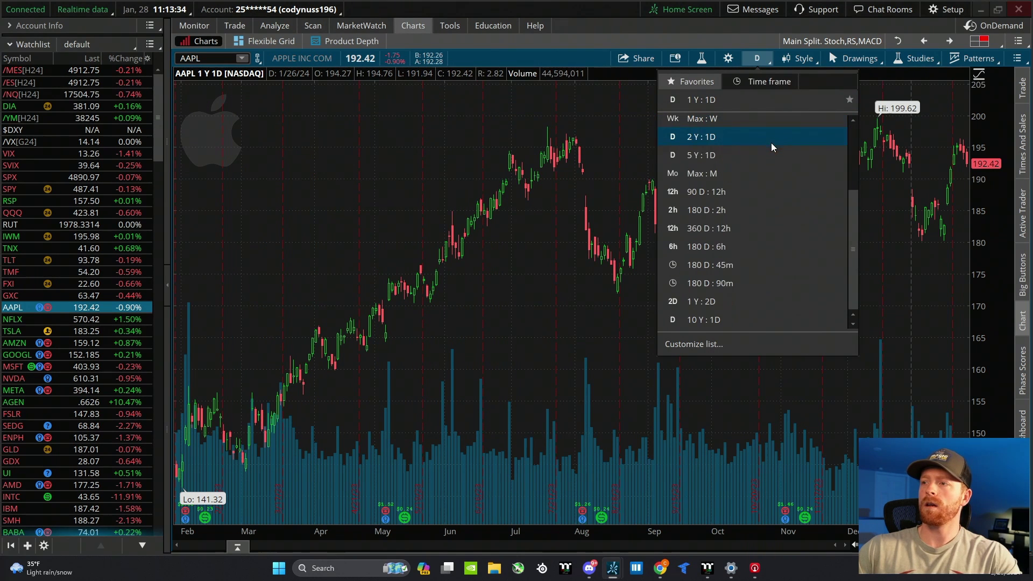
pyautogui.click(703, 319)
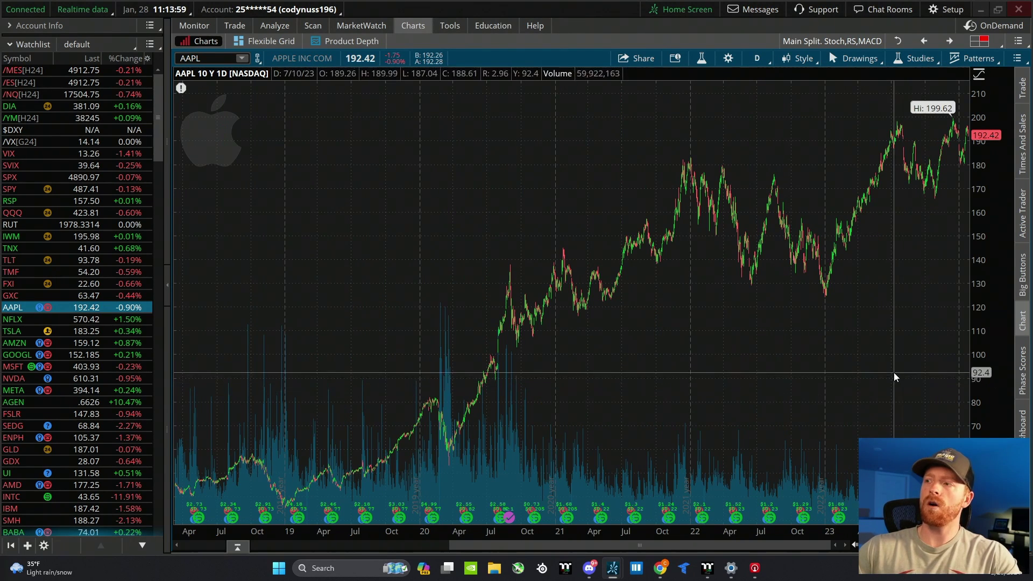
# Step: Zoom into the Dec 2021 to Jan 2024 range, then return the chart to 1 Y : 1D
pyautogui.scroll(5, 895, 242)
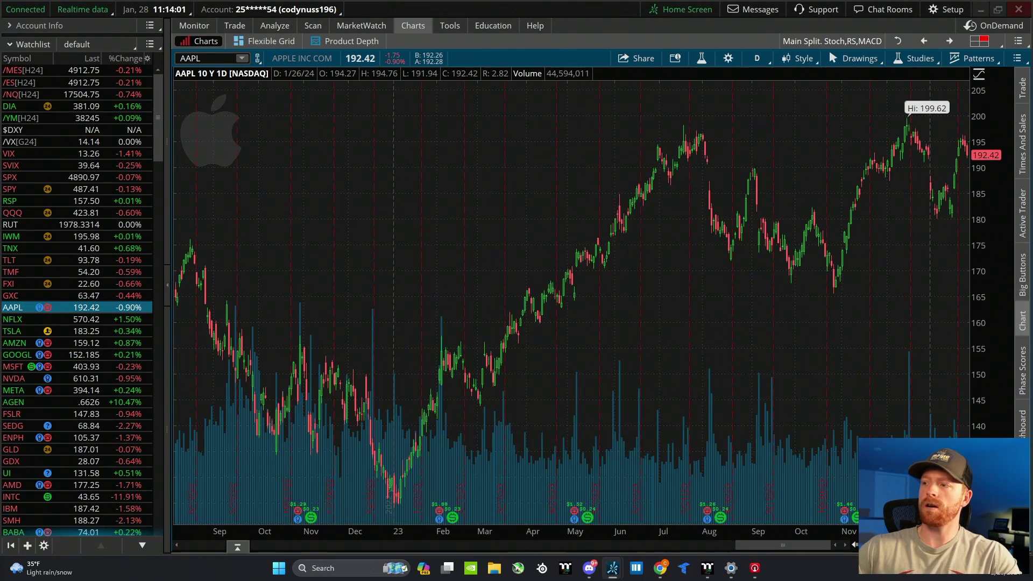
pyautogui.scroll(-5, 705, 341)
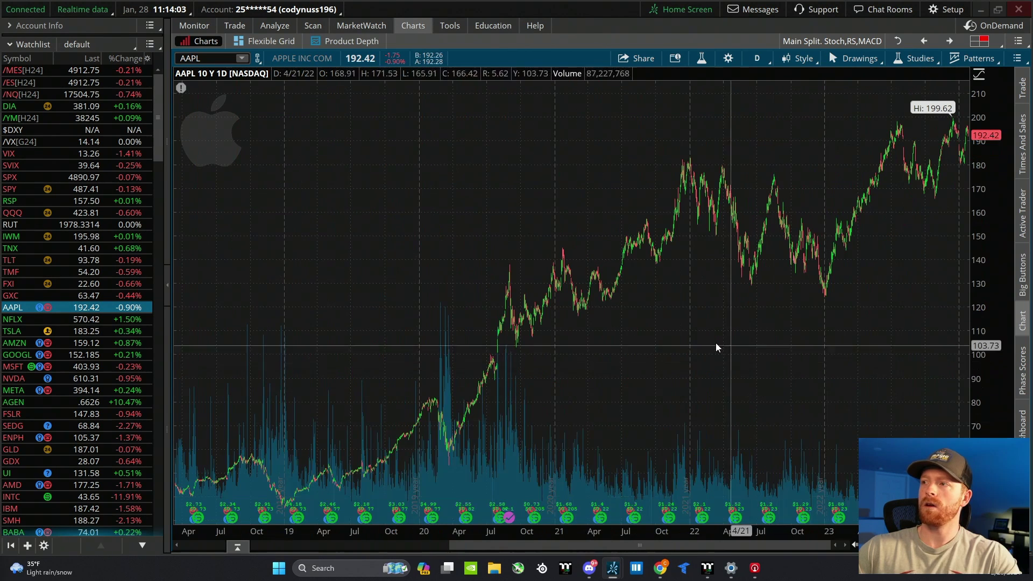
pyautogui.moveTo(682, 337); pyautogui.dragTo(996, 350)
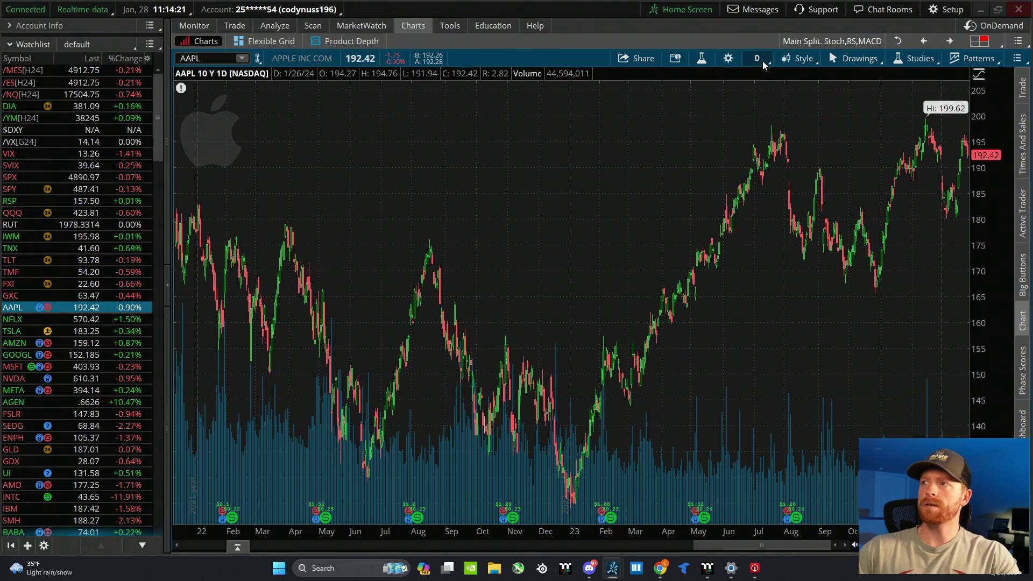
pyautogui.click(757, 58)
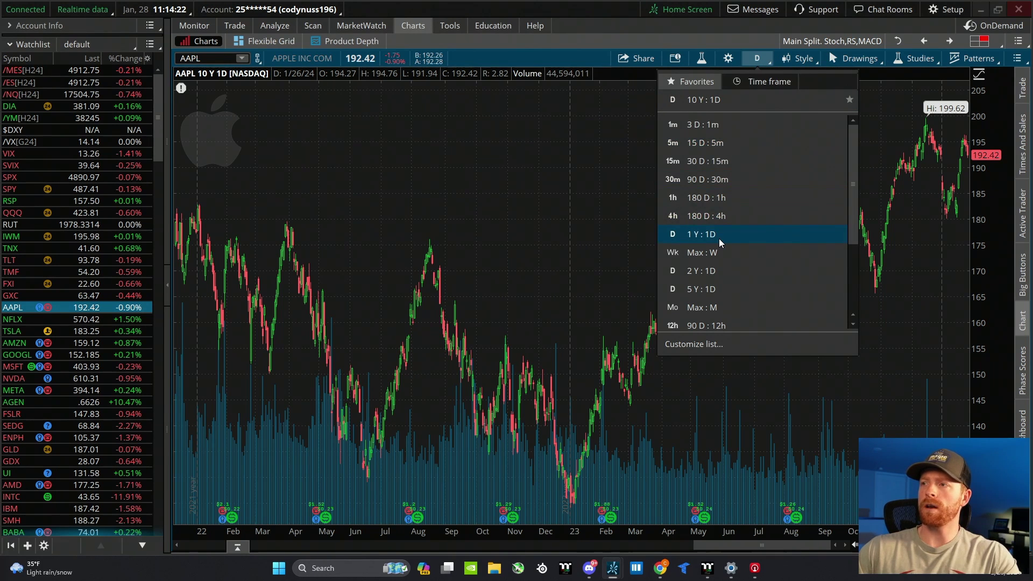
pyautogui.click(727, 196)
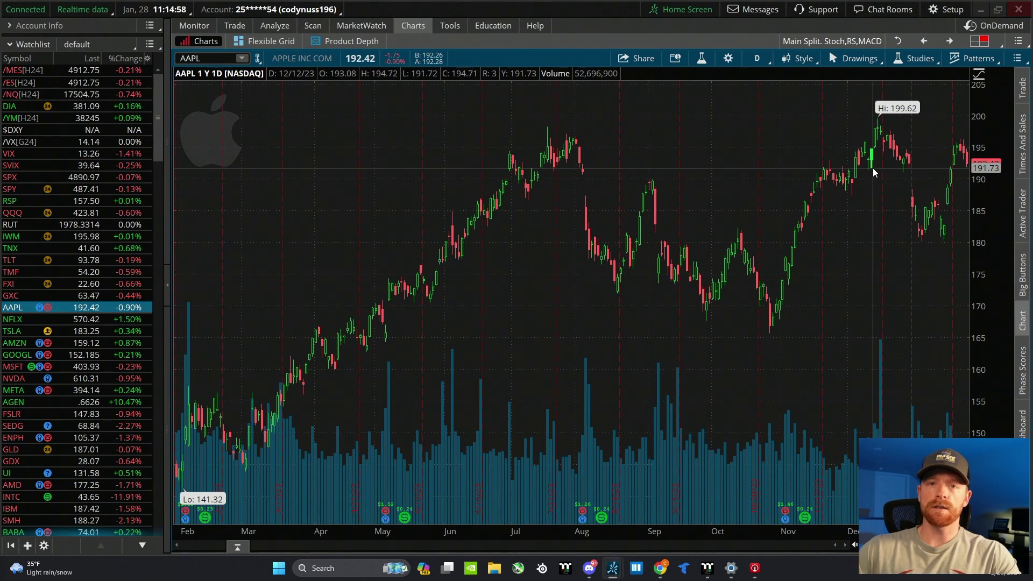
# Step: Uncheck Overlap volume on the General tab and apply it to the AAPL chart
pyautogui.click(736, 59)
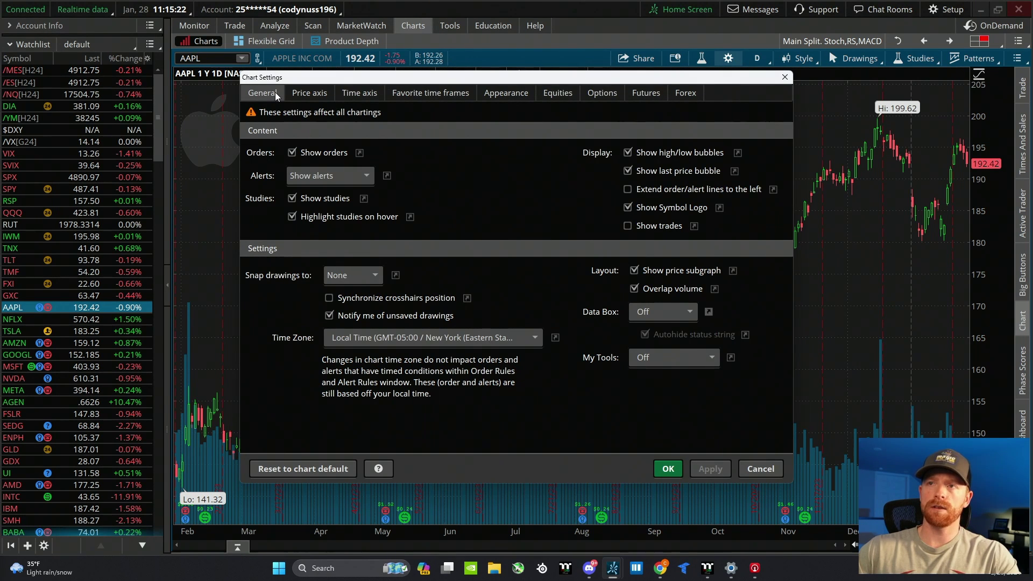
pyautogui.click(634, 288)
pyautogui.click(721, 467)
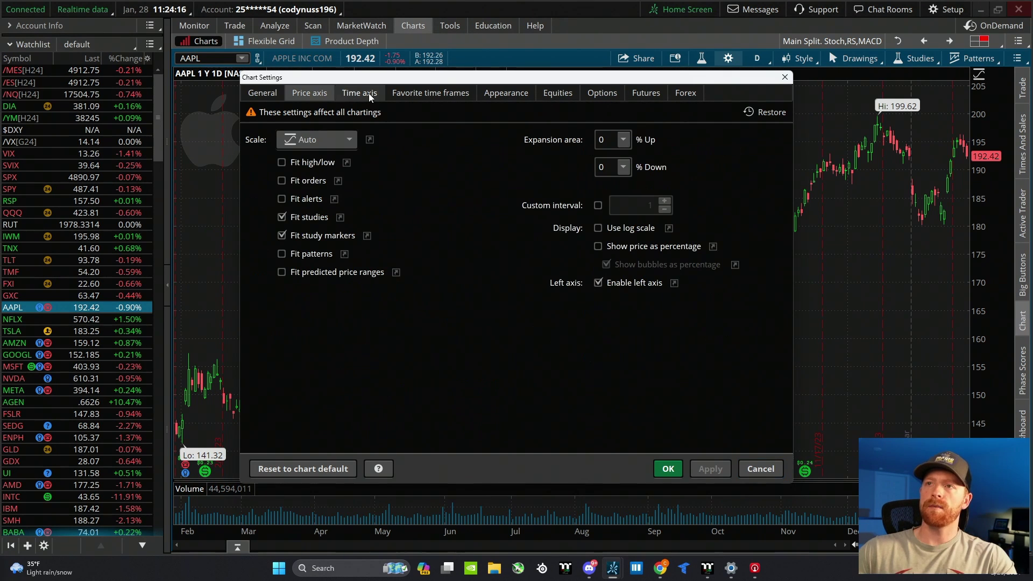
# Step: Hide the expiration Friday and year marking lines on the time axis and apply
pyautogui.click(369, 93)
pyautogui.moveTo(586, 77); pyautogui.dragTo(393, 36)
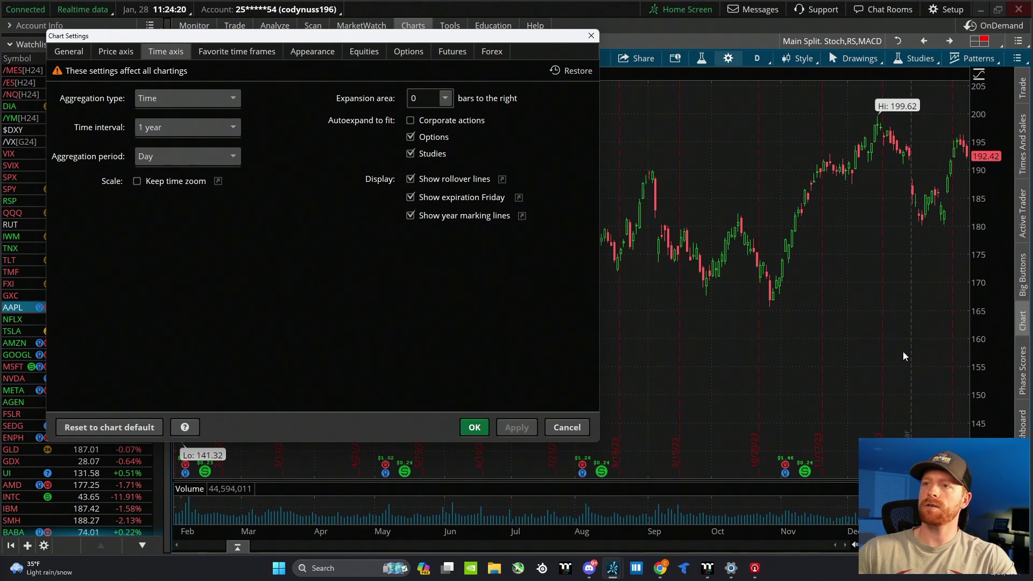
pyautogui.click(411, 197)
pyautogui.click(410, 216)
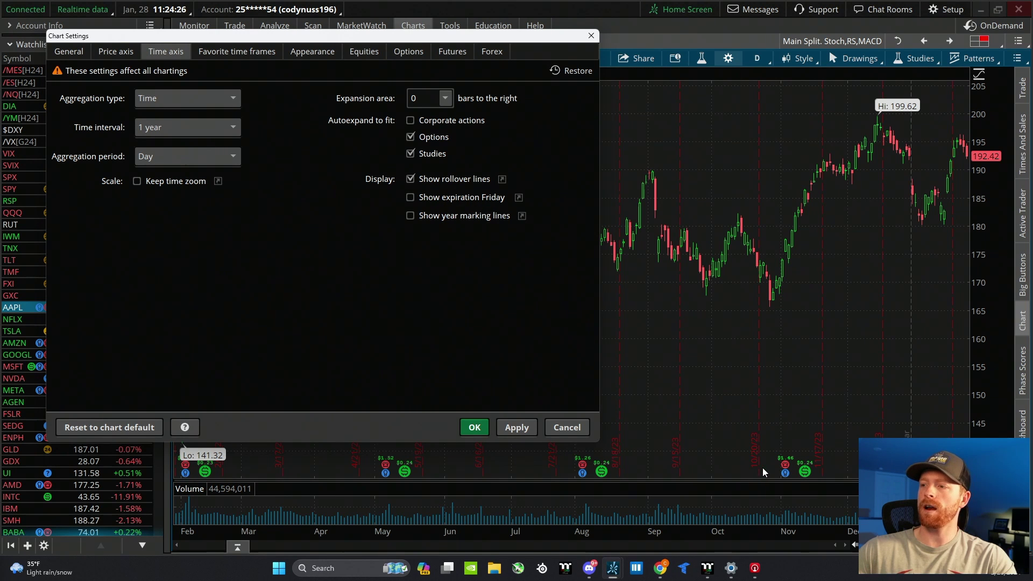
pyautogui.click(519, 428)
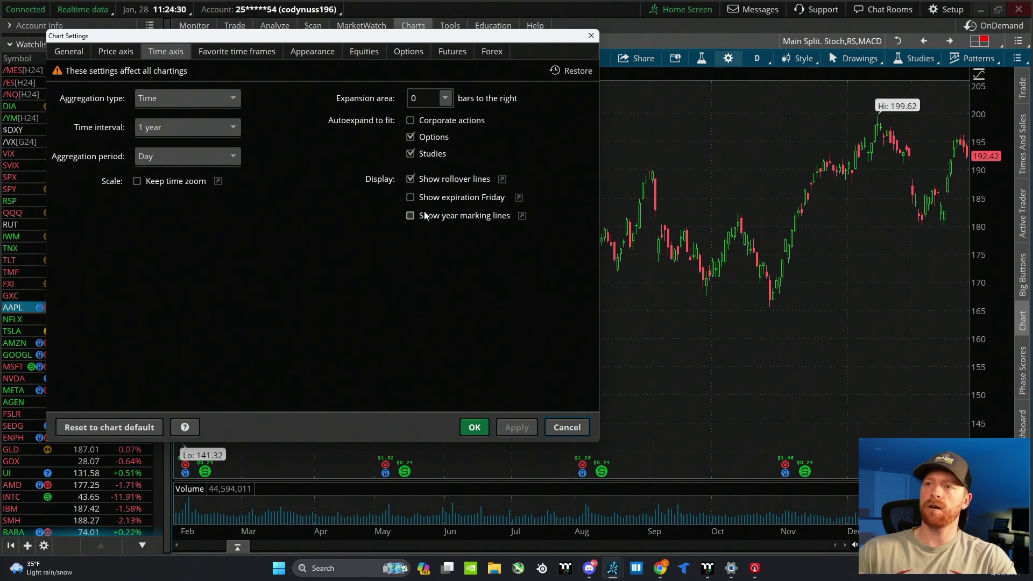
# Step: Restore both marking lines and set a 25-bar expansion area to the right
pyautogui.click(410, 198)
pyautogui.click(410, 215)
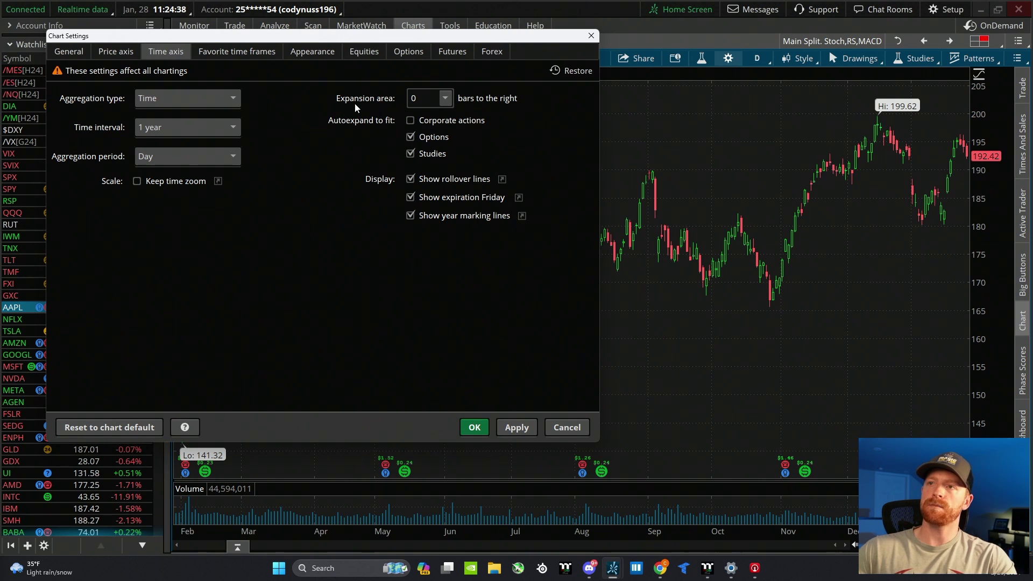
pyautogui.click(415, 99)
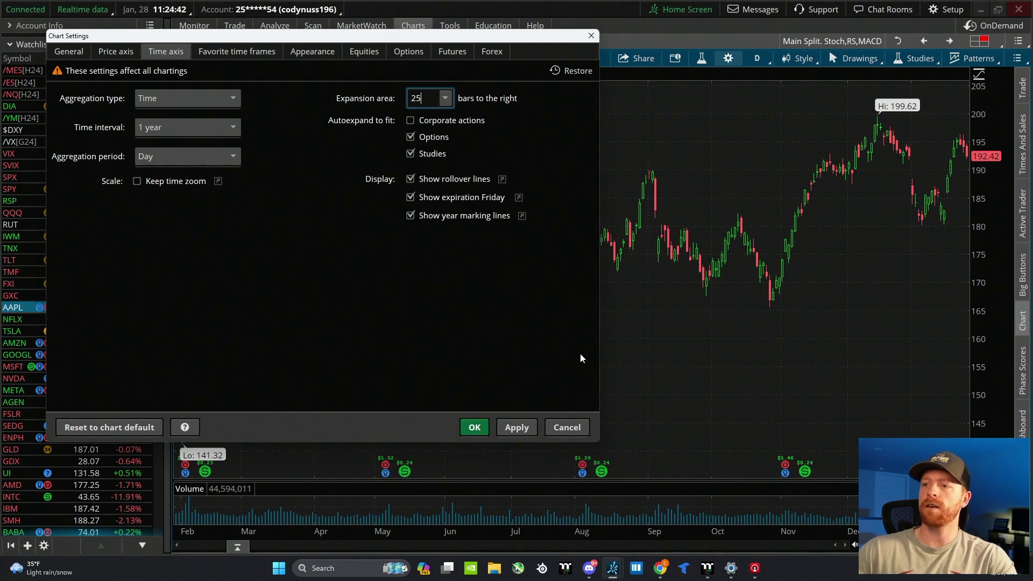
pyautogui.click(518, 427)
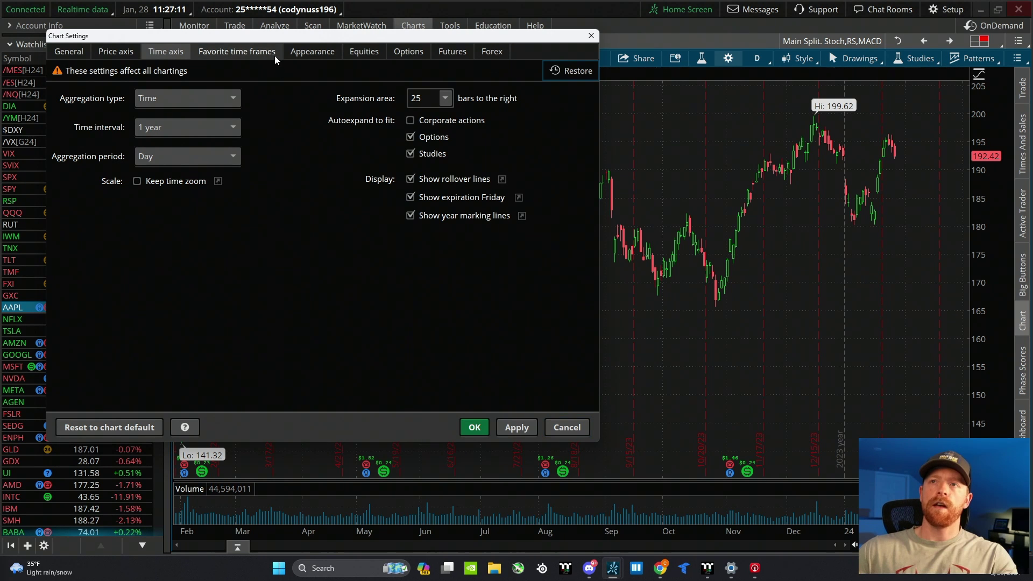
# Step: Fill up candles green and colour volume bars as symbol ticks in Appearance settings
pyautogui.click(272, 52)
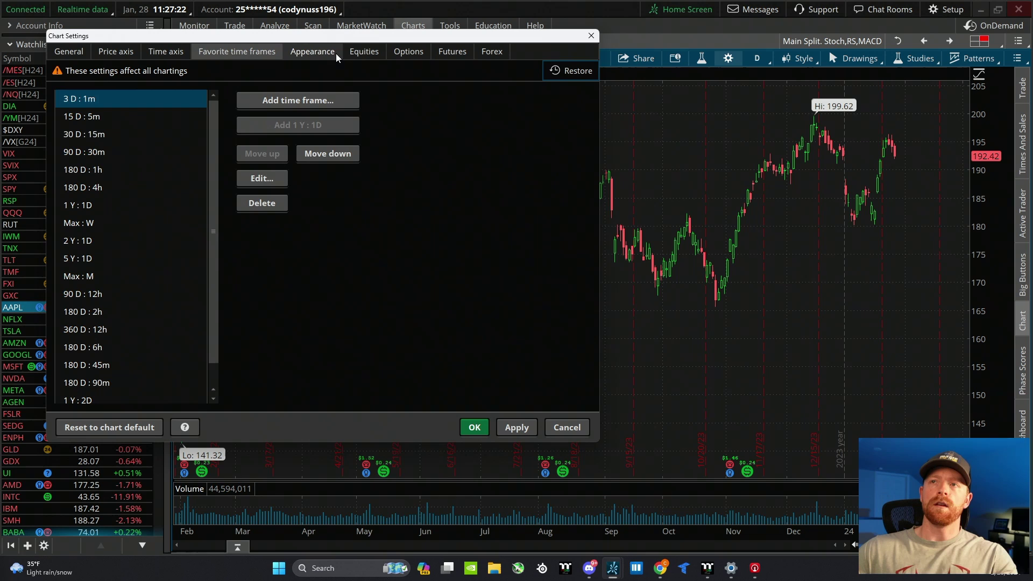
pyautogui.click(336, 53)
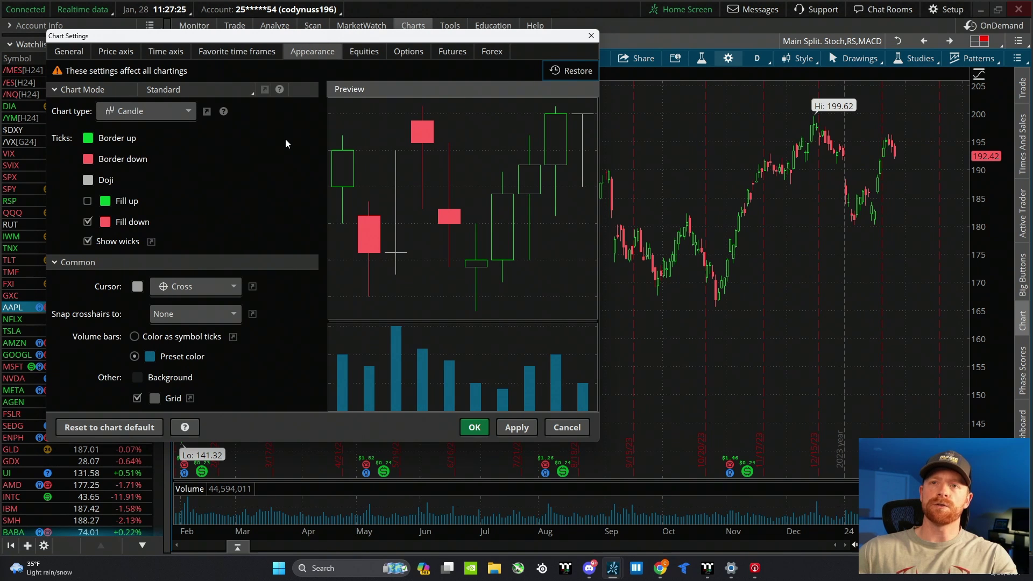
pyautogui.click(88, 201)
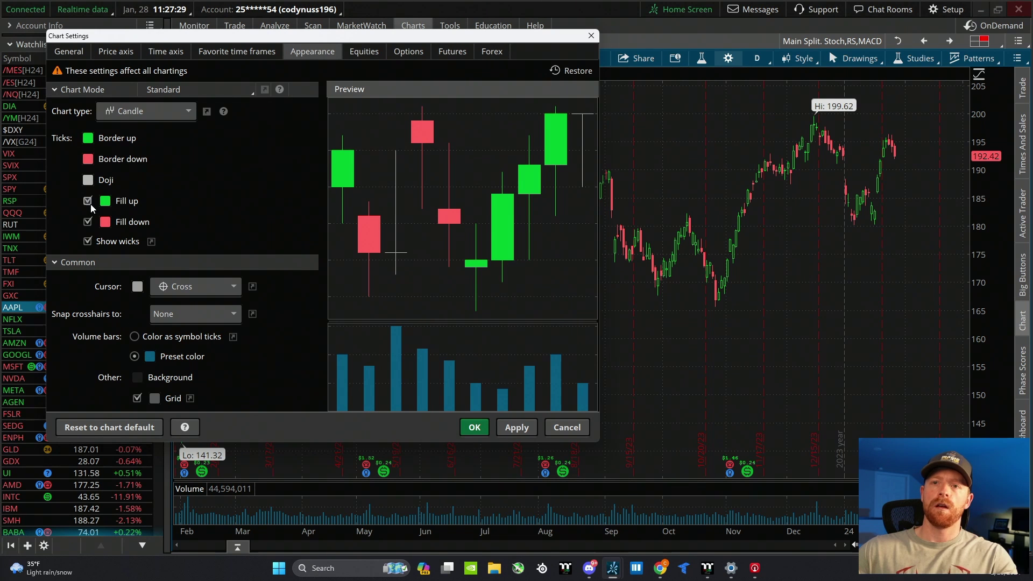
pyautogui.click(135, 337)
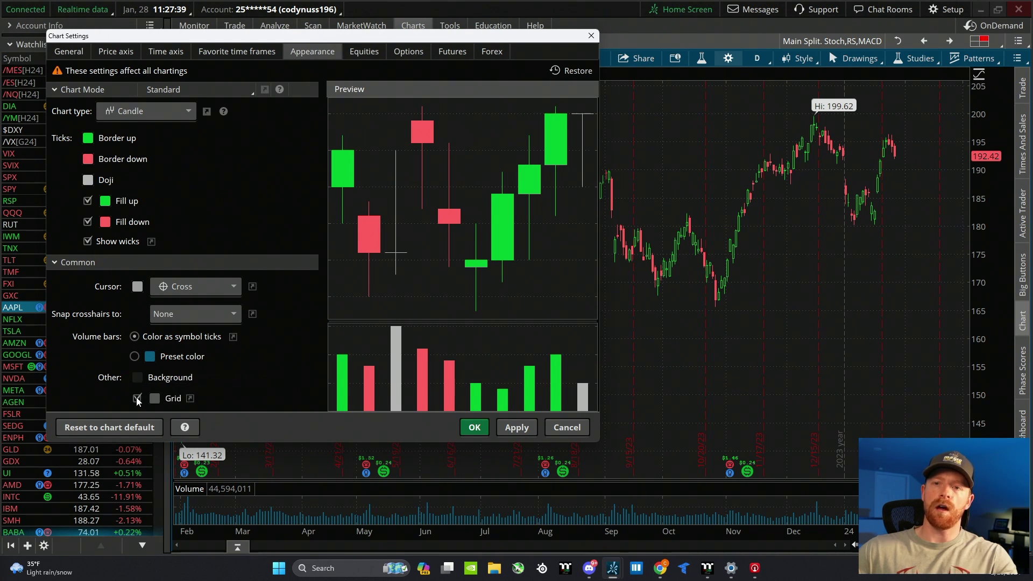
pyautogui.click(512, 427)
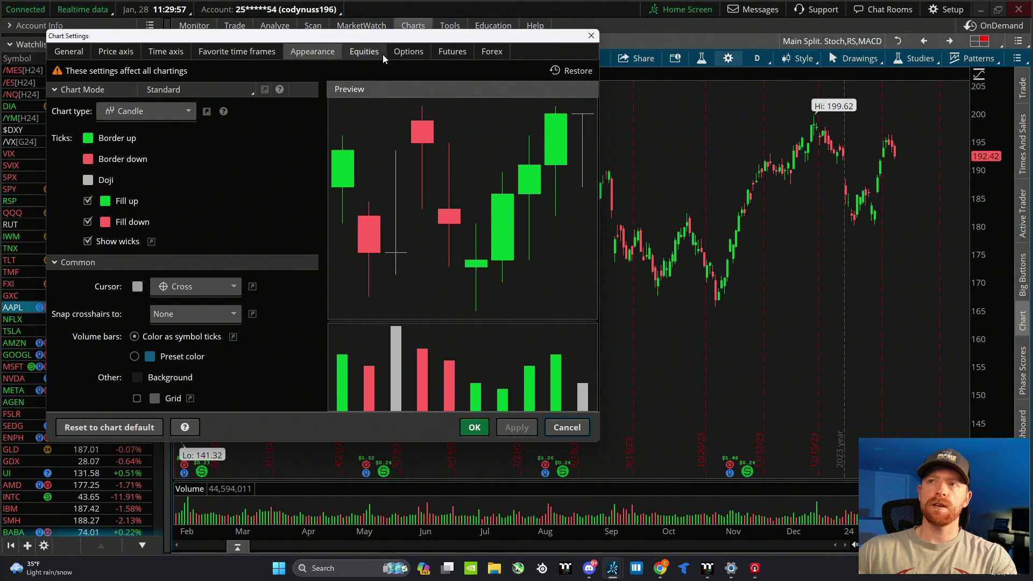
# Step: View the Equities settings, then switch AAPL to 180 D : 1h and zoom into the latest week
pyautogui.click(382, 52)
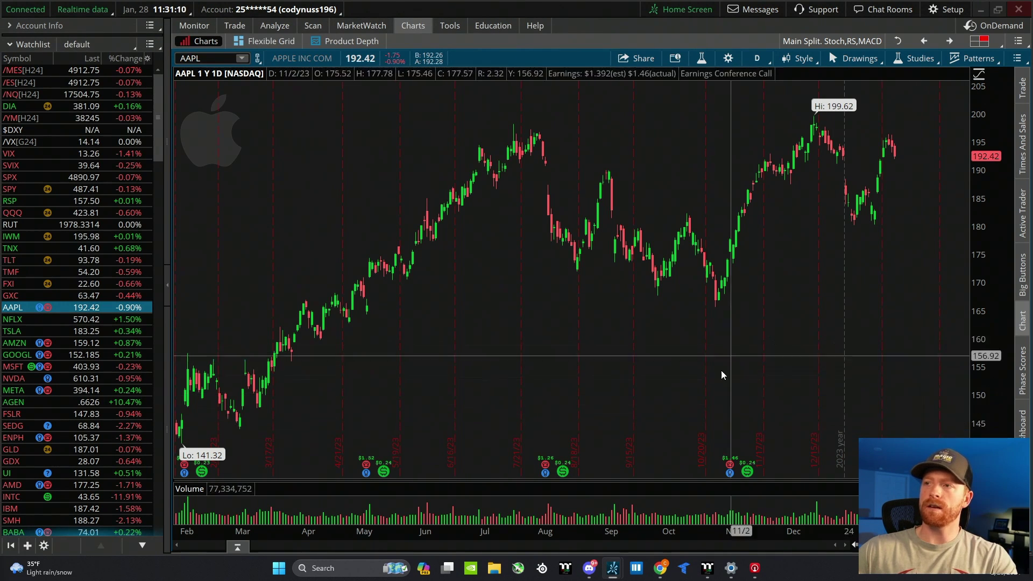
pyautogui.click(769, 61)
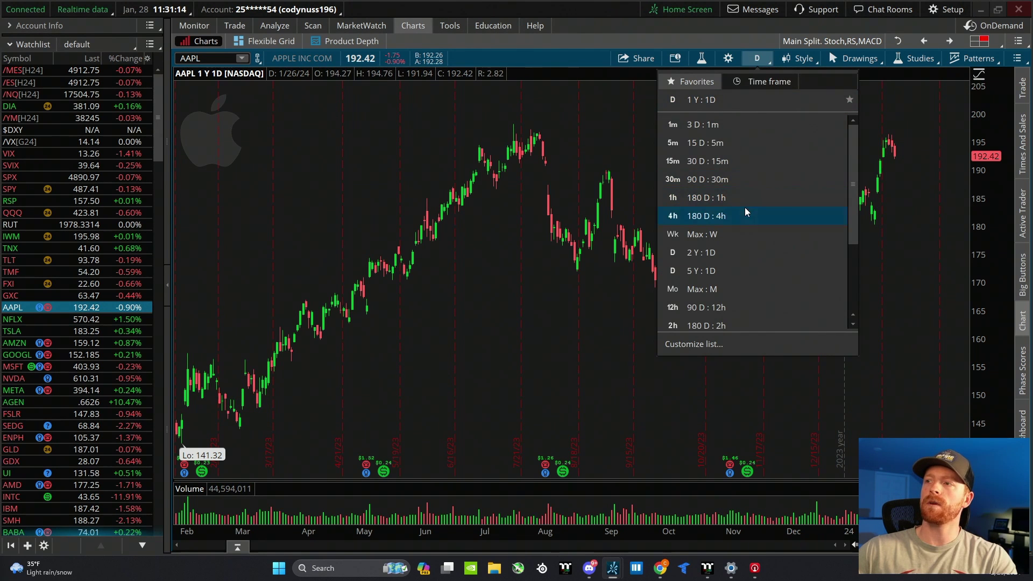
pyautogui.click(738, 198)
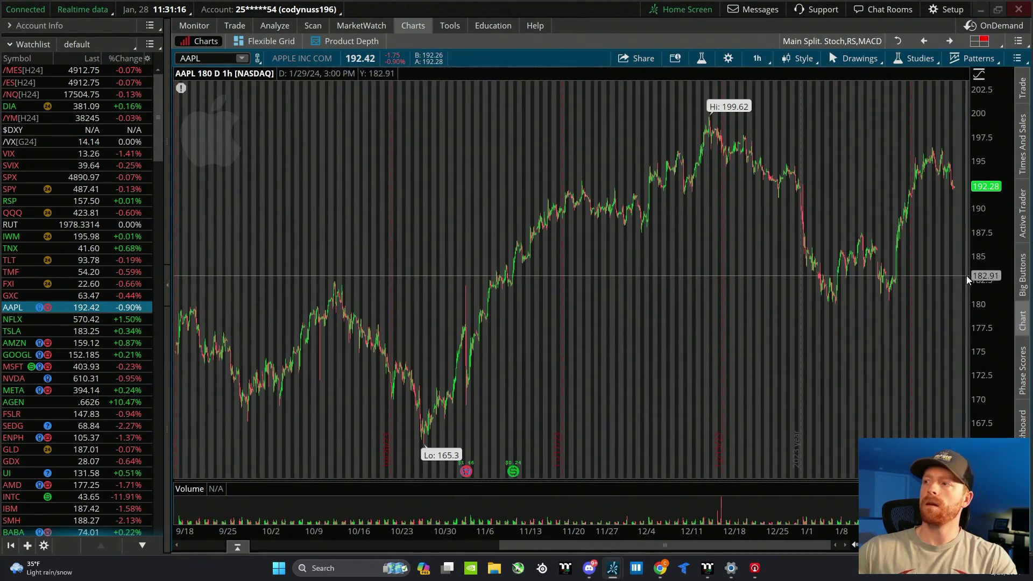
pyautogui.moveTo(962, 272); pyautogui.dragTo(801, 245)
pyautogui.moveTo(934, 251); pyautogui.dragTo(635, 222)
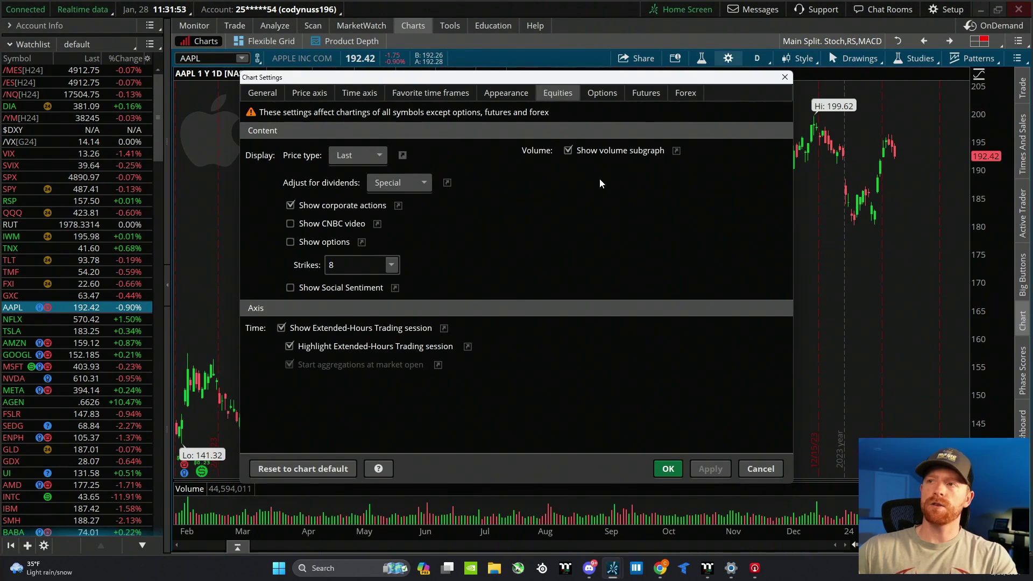
# Step: Enable Highlight Extended-Hours Trading session on the Futures tab of Chart Settings
pyautogui.click(602, 96)
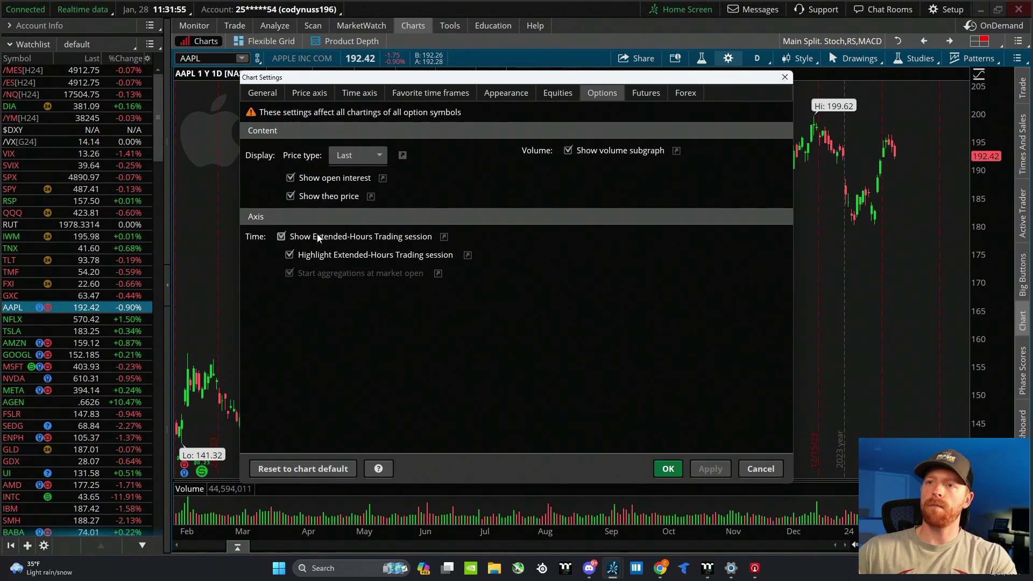
pyautogui.click(649, 94)
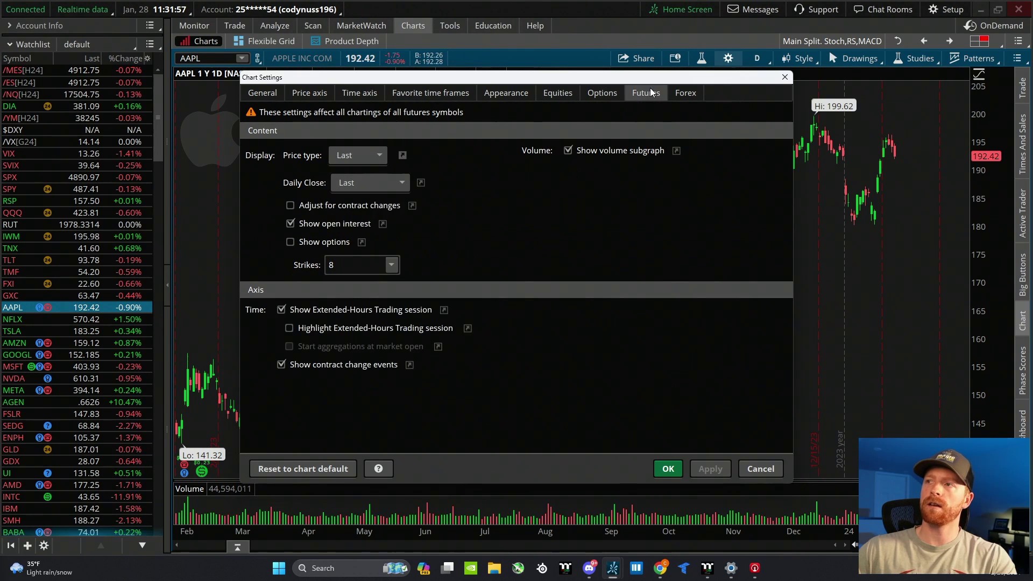
pyautogui.click(289, 328)
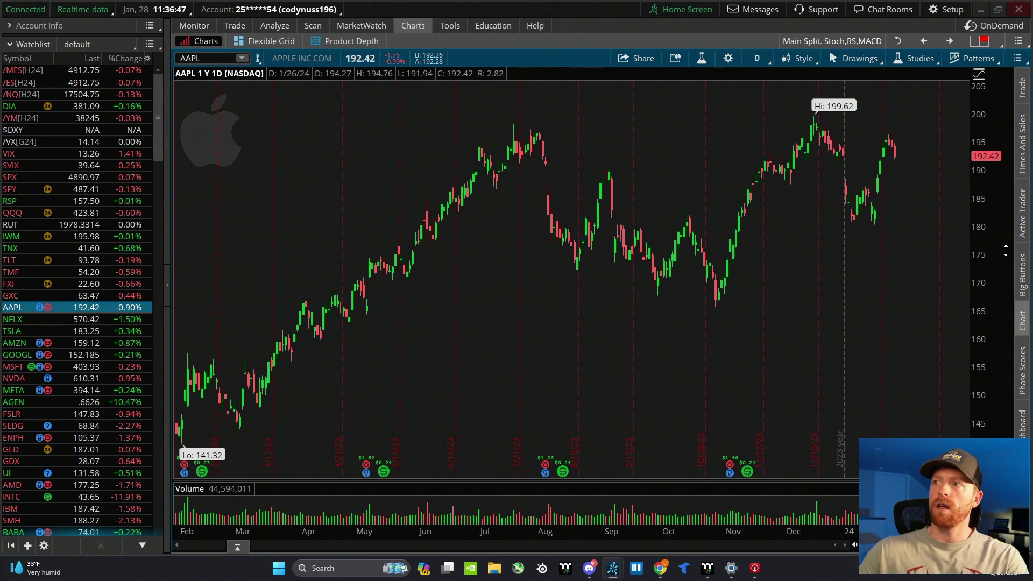
# Step: Open Edit Studies and Strategies and browse down the Studies list
pyautogui.click(702, 59)
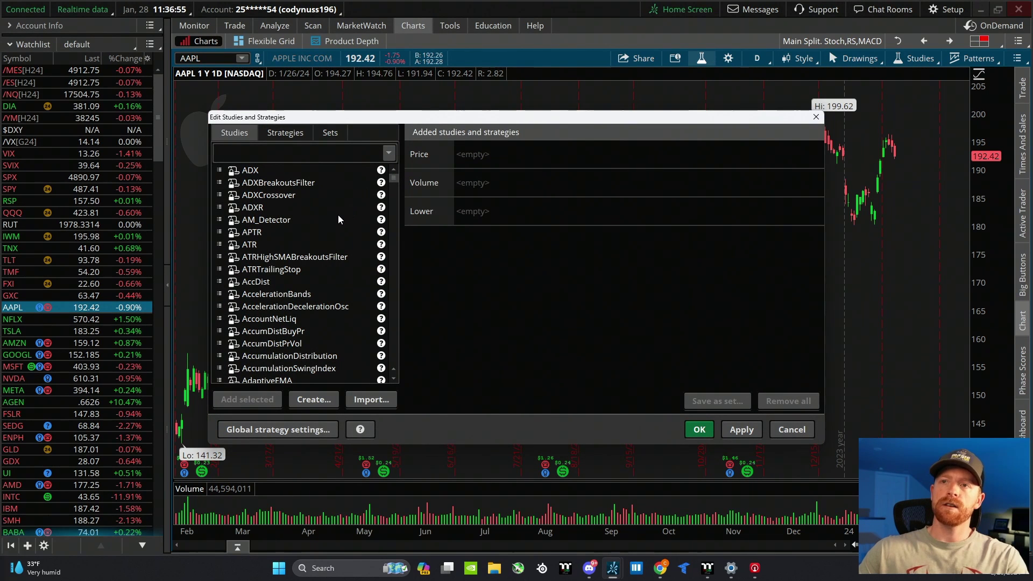
pyautogui.scroll(-10, 340, 218)
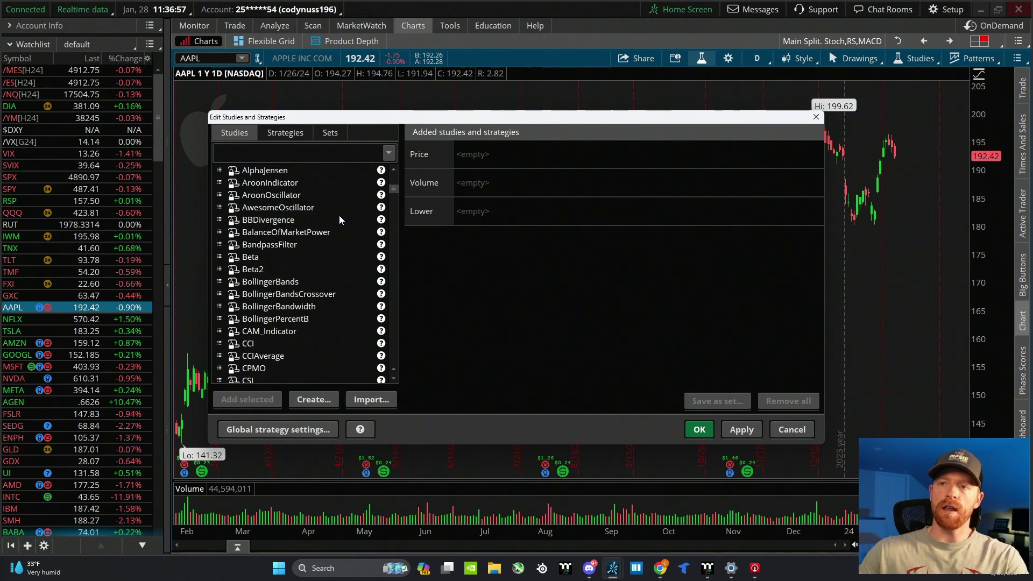
pyautogui.scroll(-20, 340, 215)
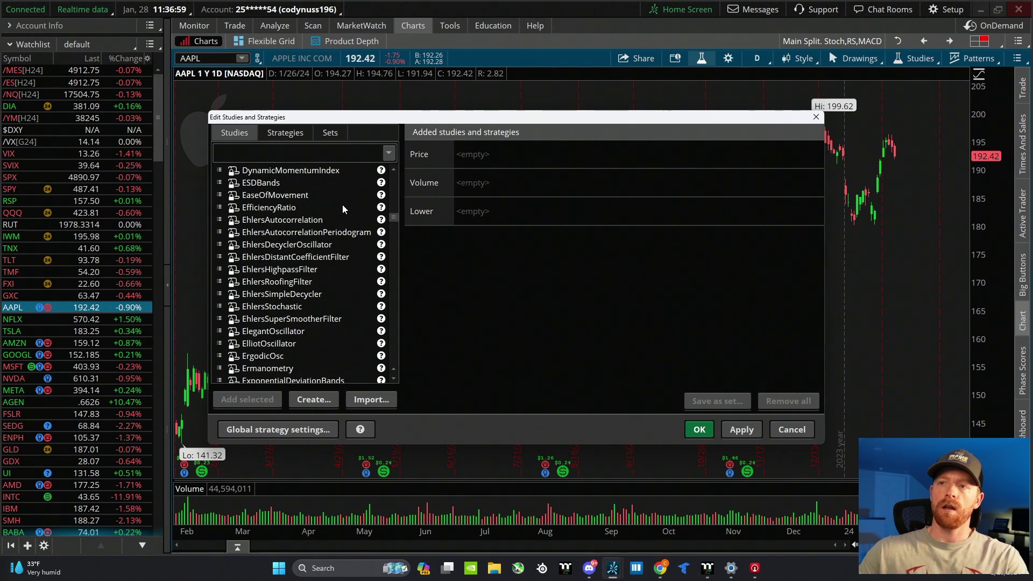
pyautogui.scroll(-8, 342, 207)
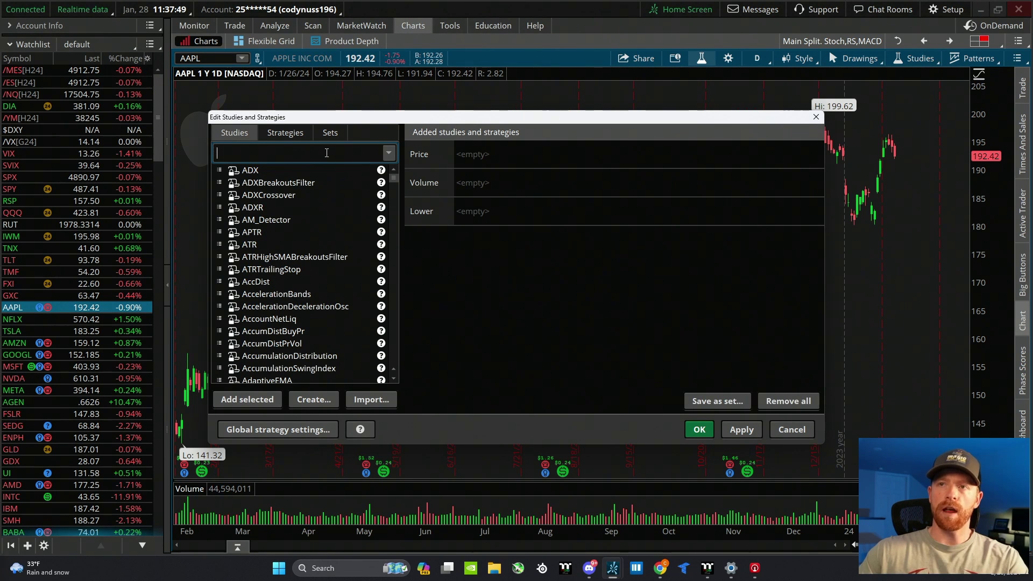
# Step: Search 'simple' and add SimpleMovingAvg (CLOSE, 9) to the Price section three times
pyautogui.write('simpl')
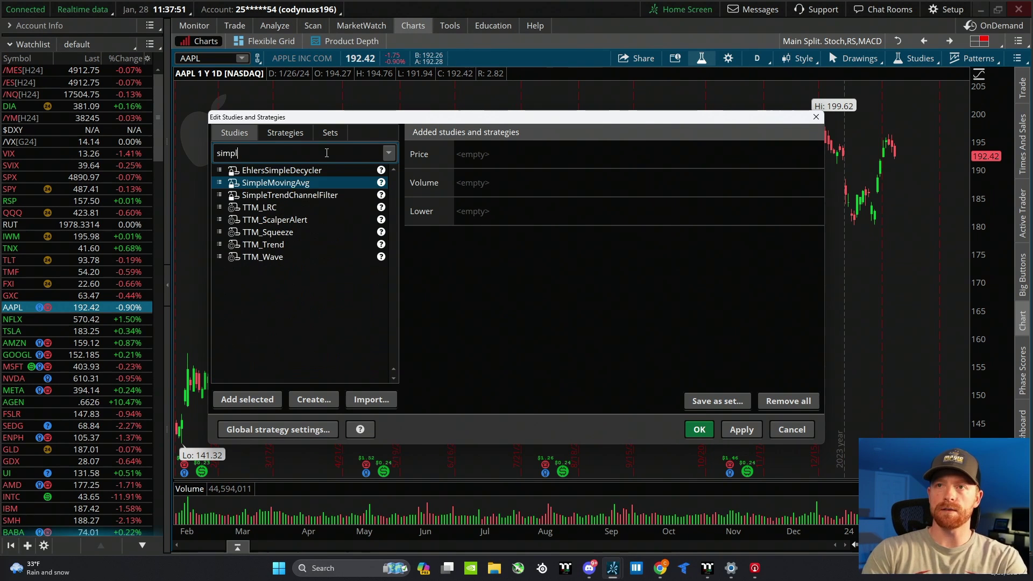
pyautogui.write('e')
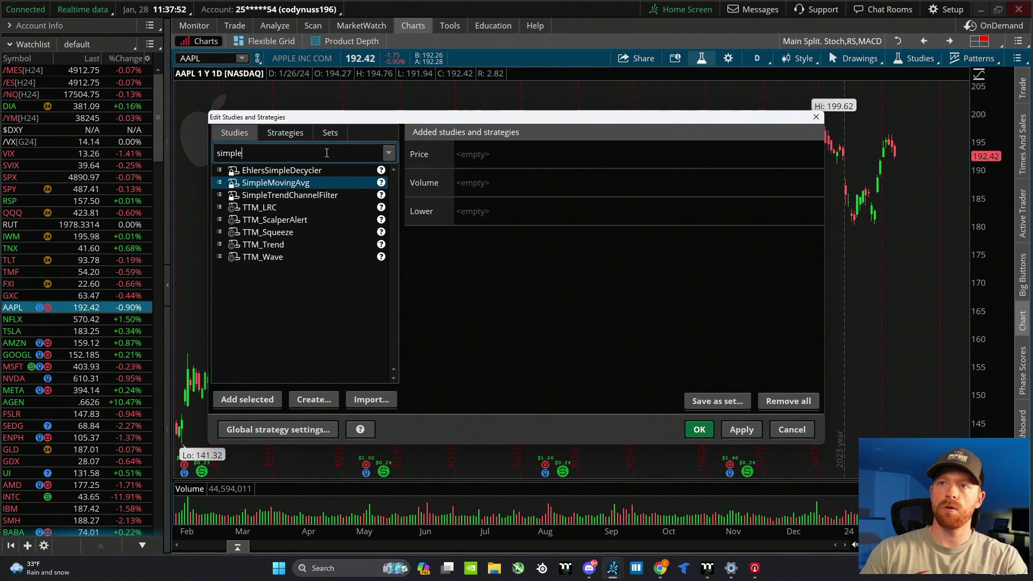
pyautogui.doubleClick(280, 184)
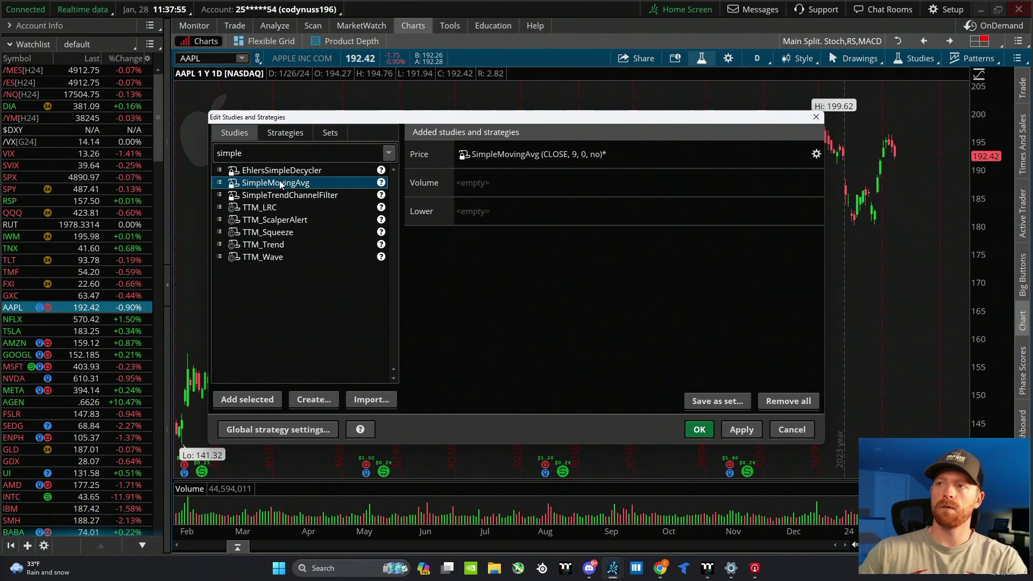
pyautogui.doubleClick(280, 183)
pyautogui.doubleClick(280, 183)
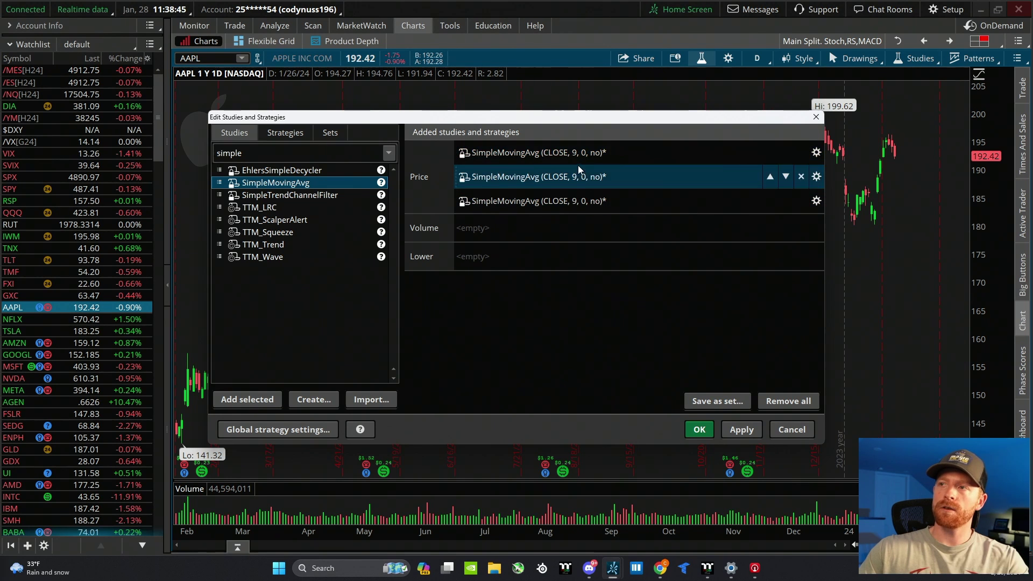
# Step: Set the first SimpleMovingAvg to length 200 with a purple line colour
pyautogui.click(816, 153)
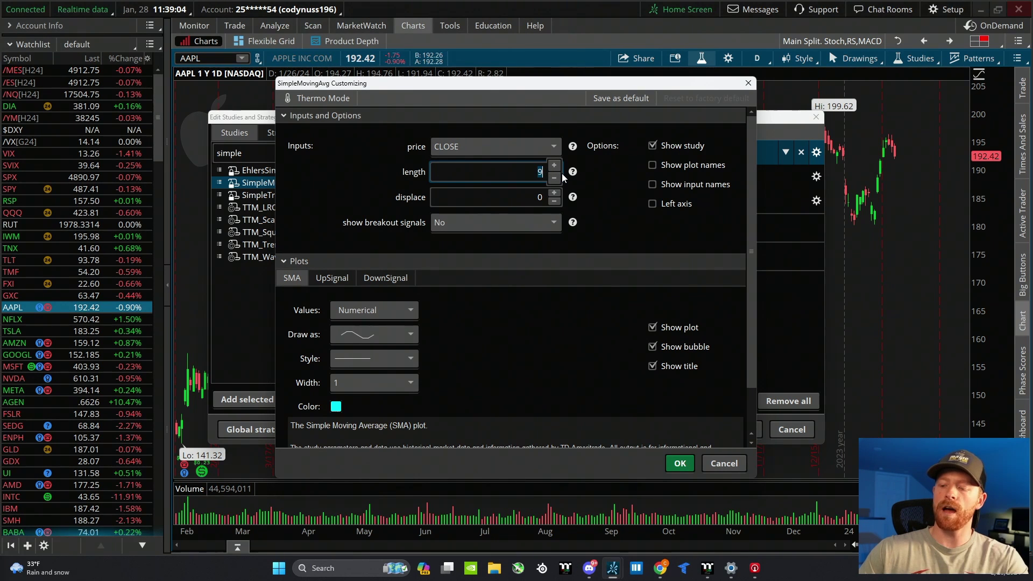
pyautogui.write('200')
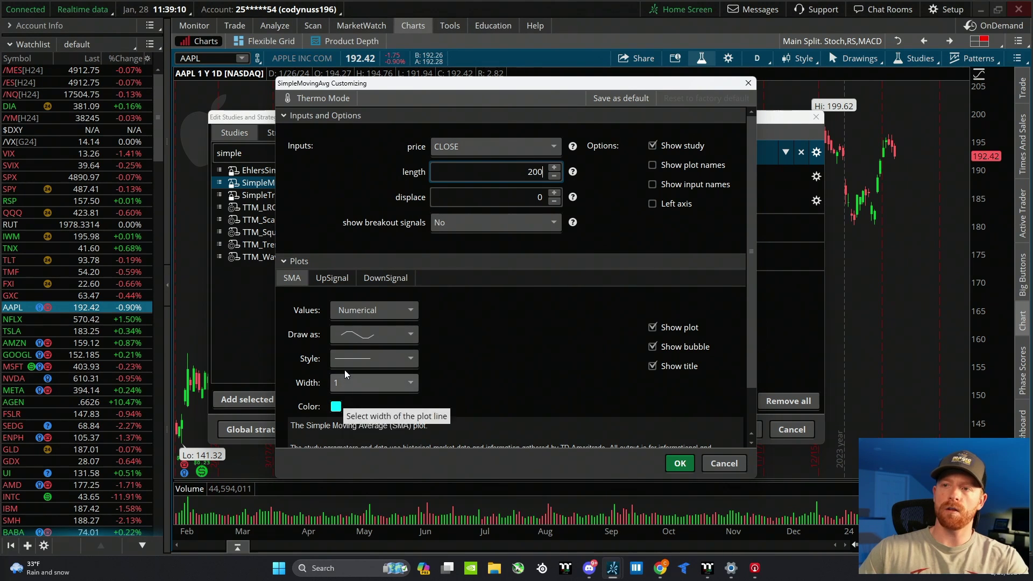
pyautogui.click(335, 406)
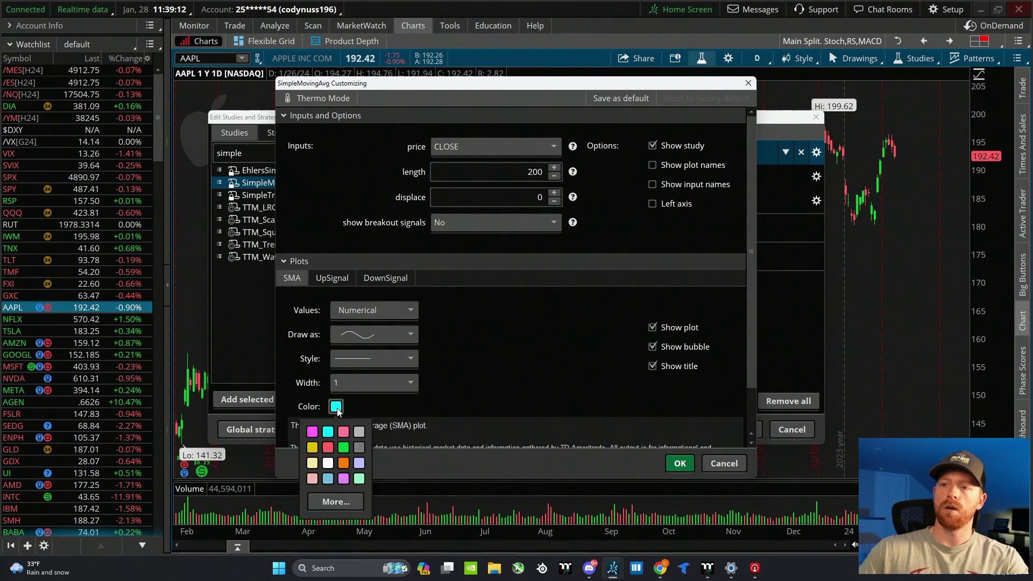
pyautogui.click(339, 503)
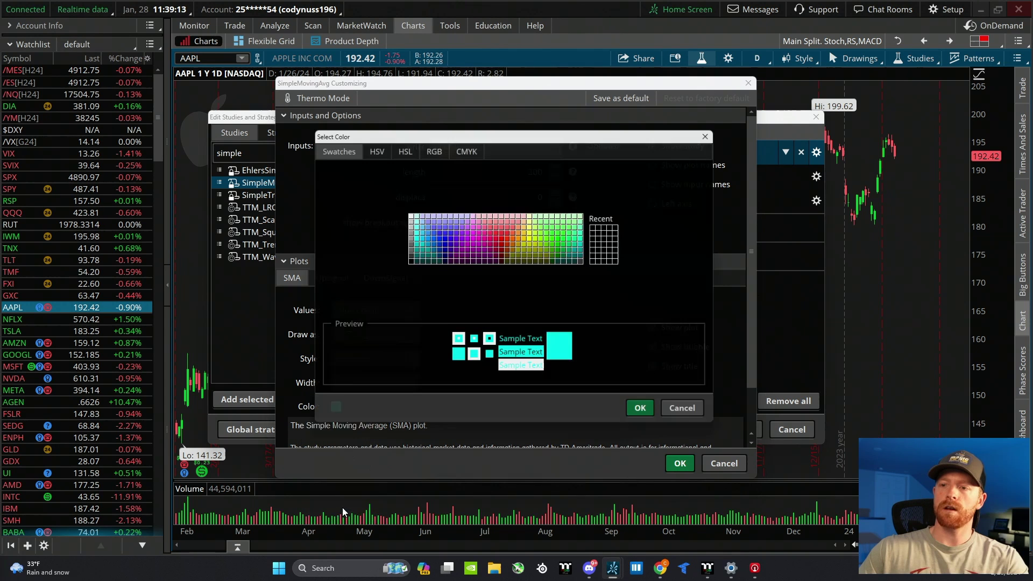
pyautogui.click(452, 258)
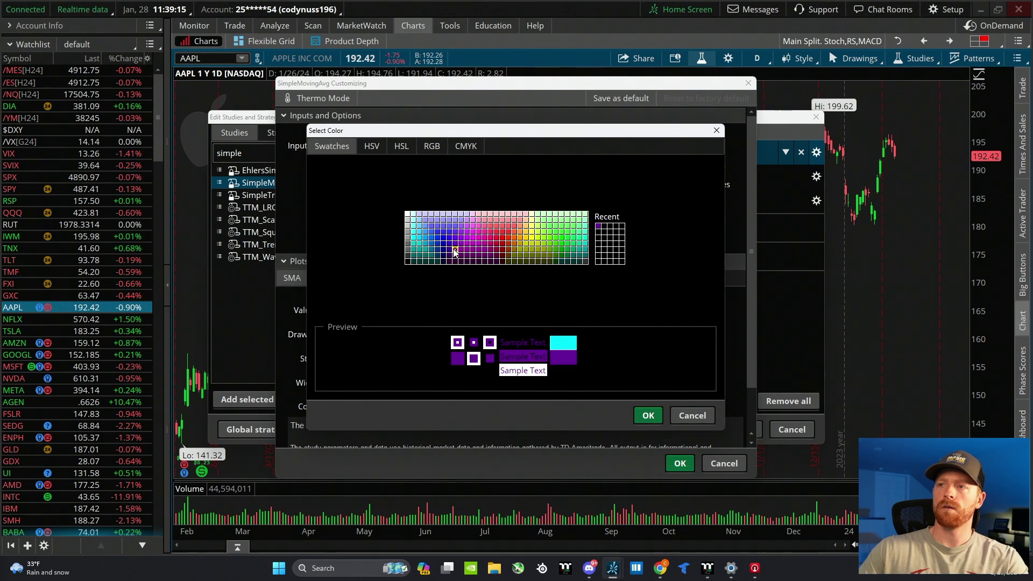
pyautogui.click(650, 415)
pyautogui.click(680, 463)
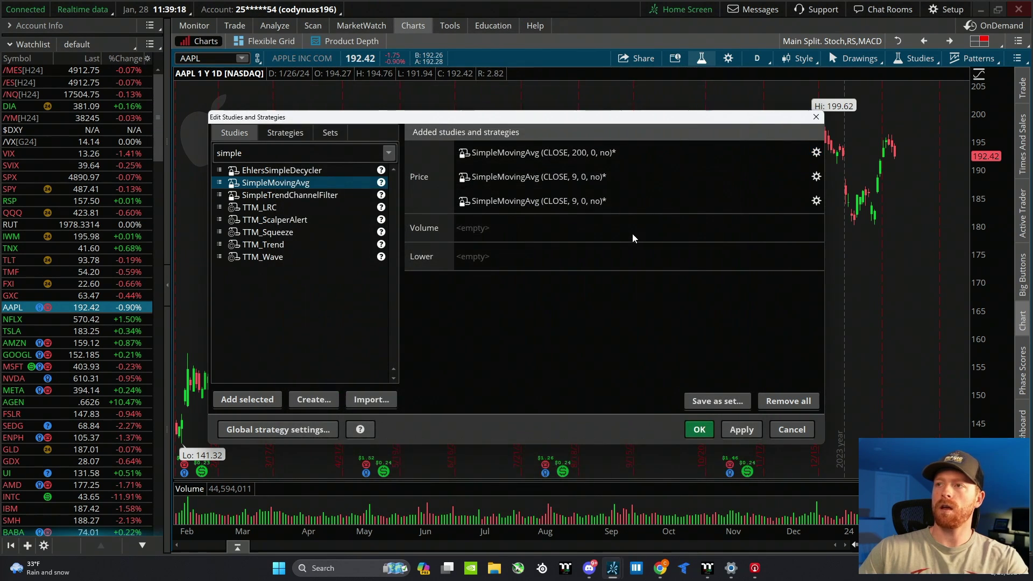
# Step: Set the second simple moving average to 150 periods and colour it grey
pyautogui.click(816, 176)
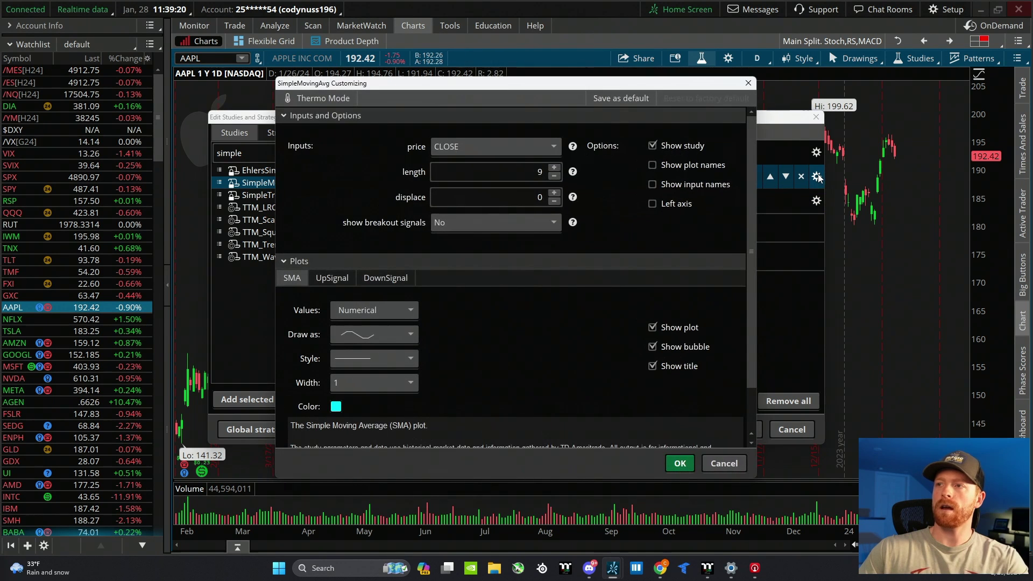
pyautogui.doubleClick(538, 171)
pyautogui.write('150')
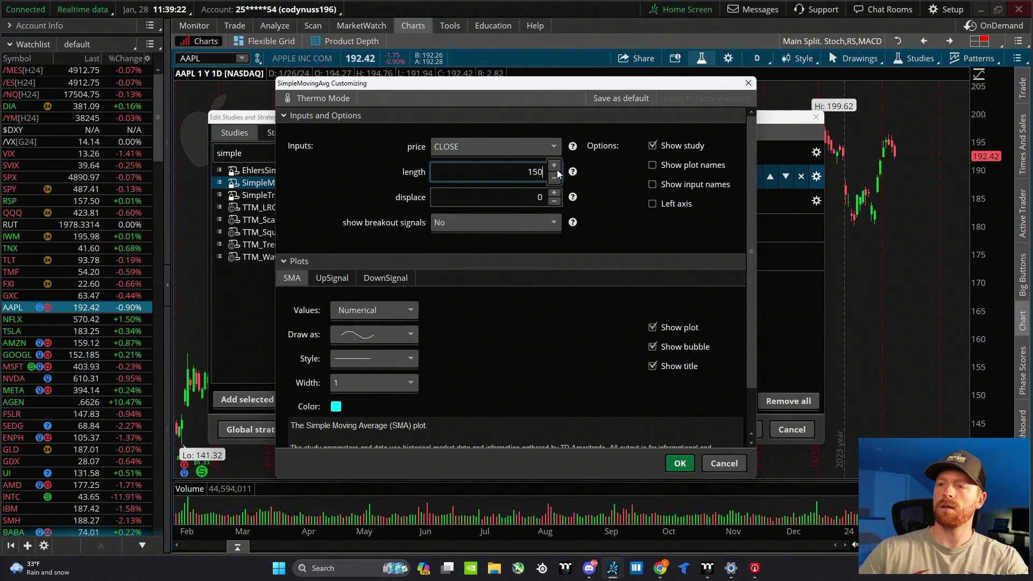
pyautogui.click(337, 408)
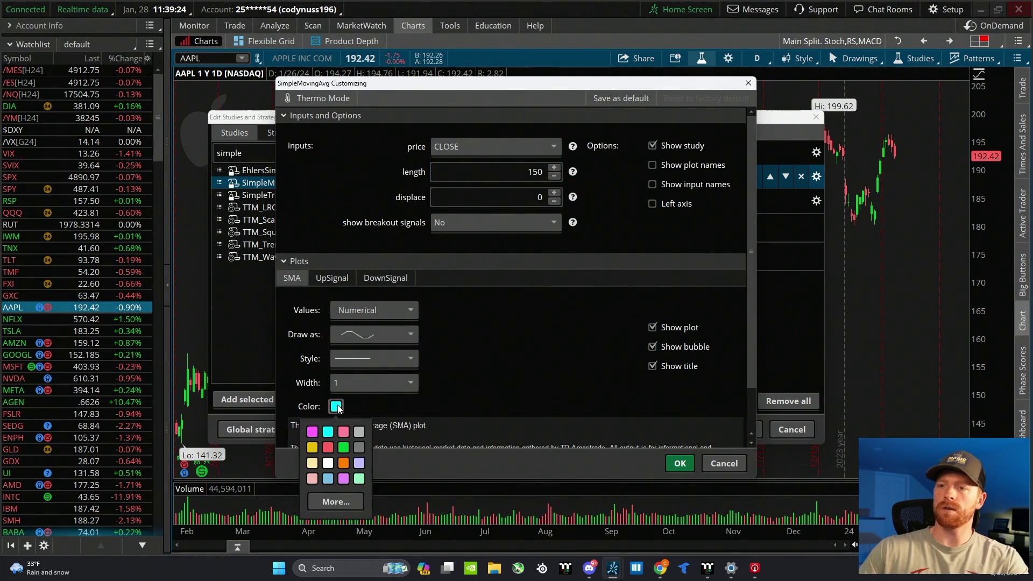
pyautogui.click(358, 447)
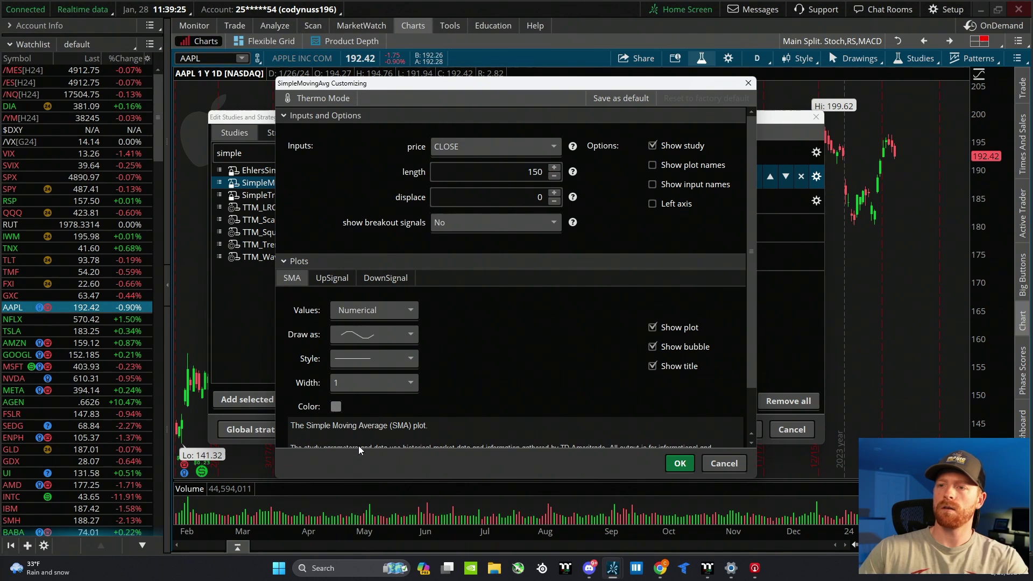
pyautogui.click(691, 464)
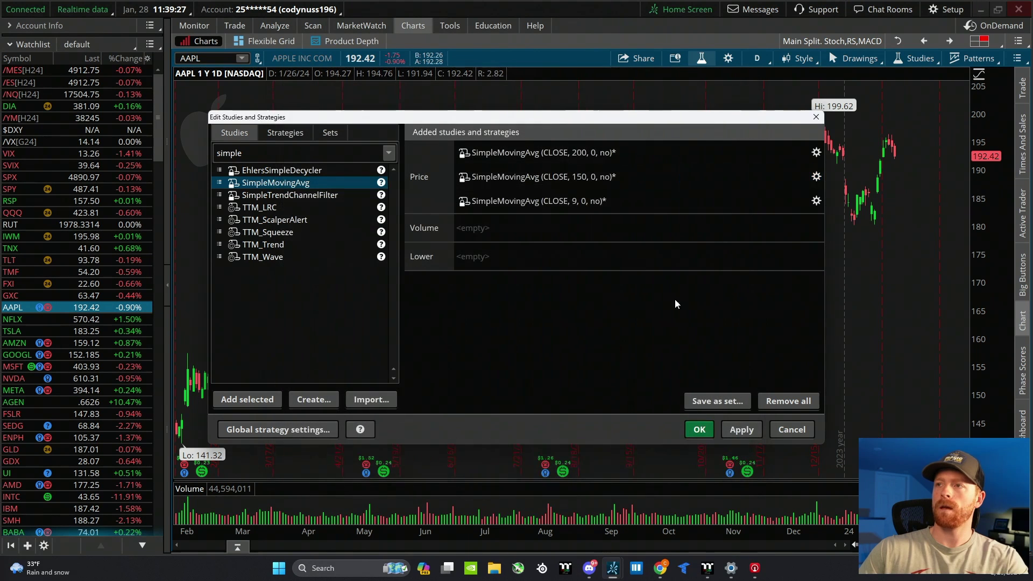
# Step: Change the 9-period average to a yellow 50-period line and apply the study edits
pyautogui.click(816, 201)
pyautogui.doubleClick(540, 171)
pyautogui.write('50')
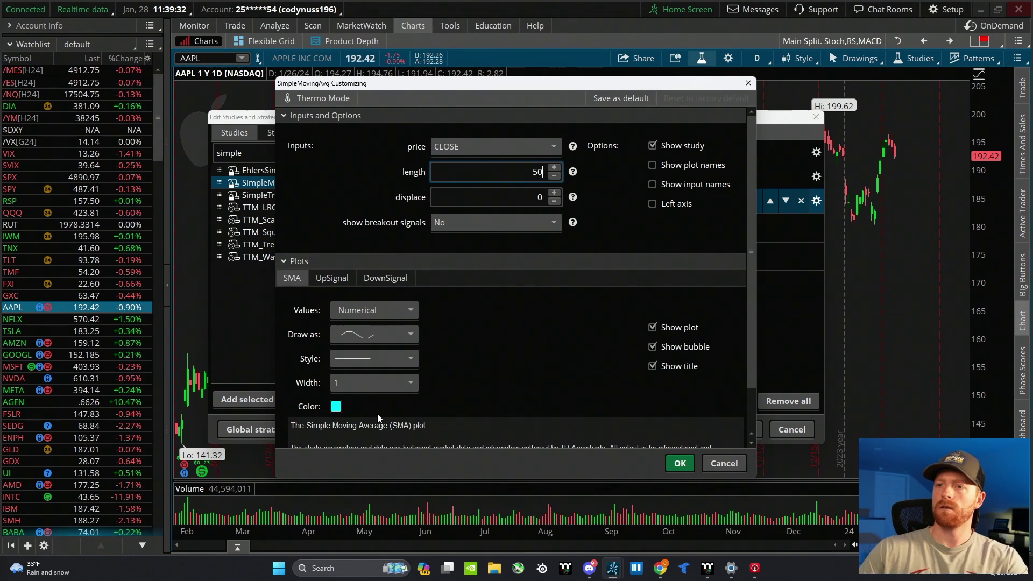
pyautogui.click(336, 406)
pyautogui.click(313, 447)
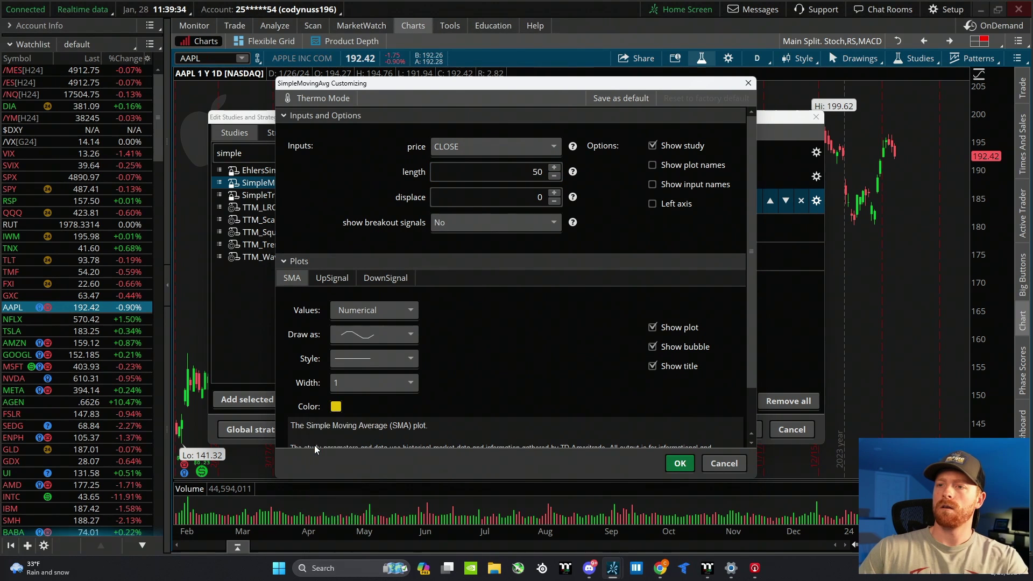
pyautogui.click(682, 463)
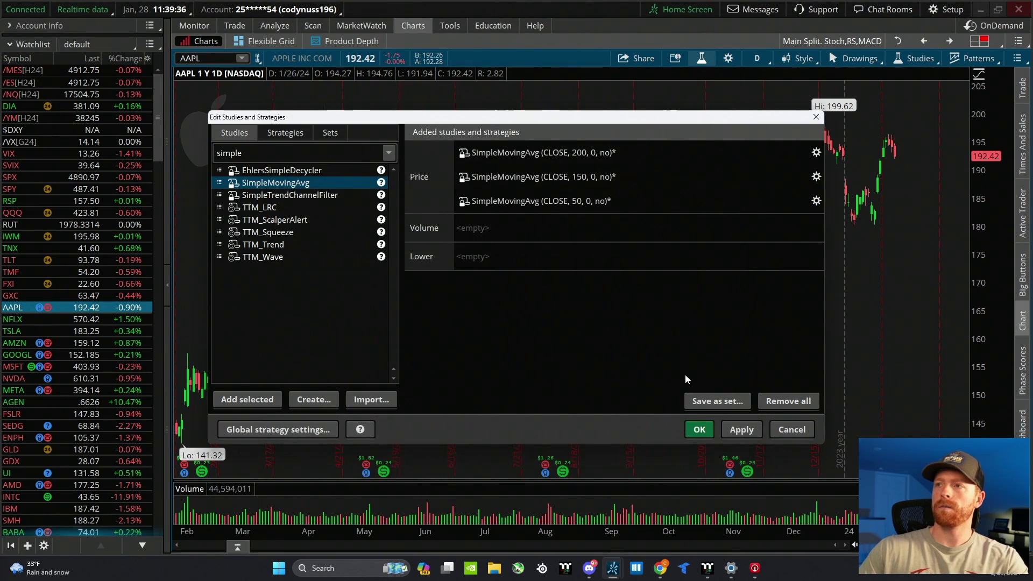
pyautogui.click(699, 430)
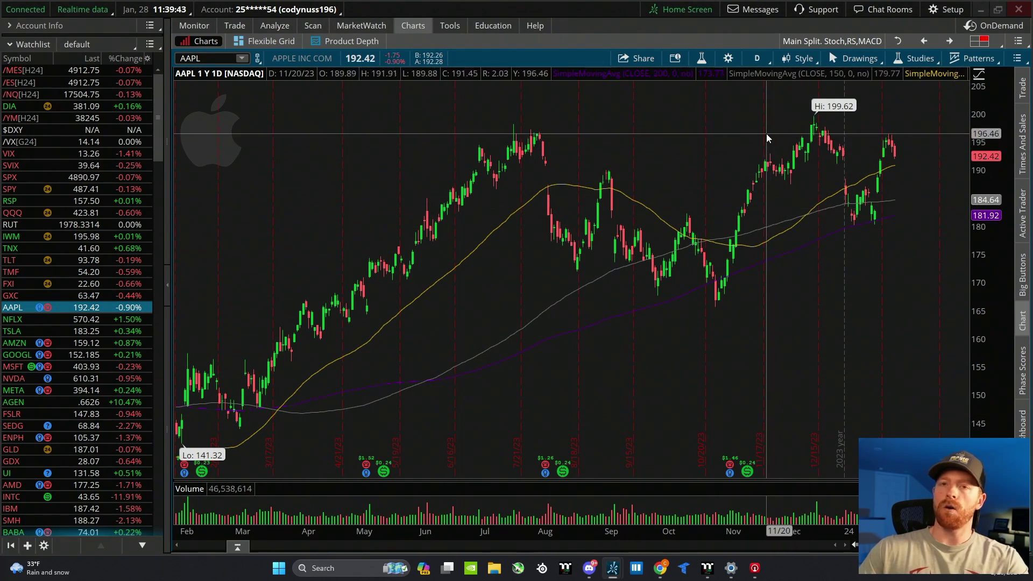
# Step: Search the studies for 'exp' and add MovAvgExponential (CLOSE, 9) twice to the price chart
pyautogui.click(702, 59)
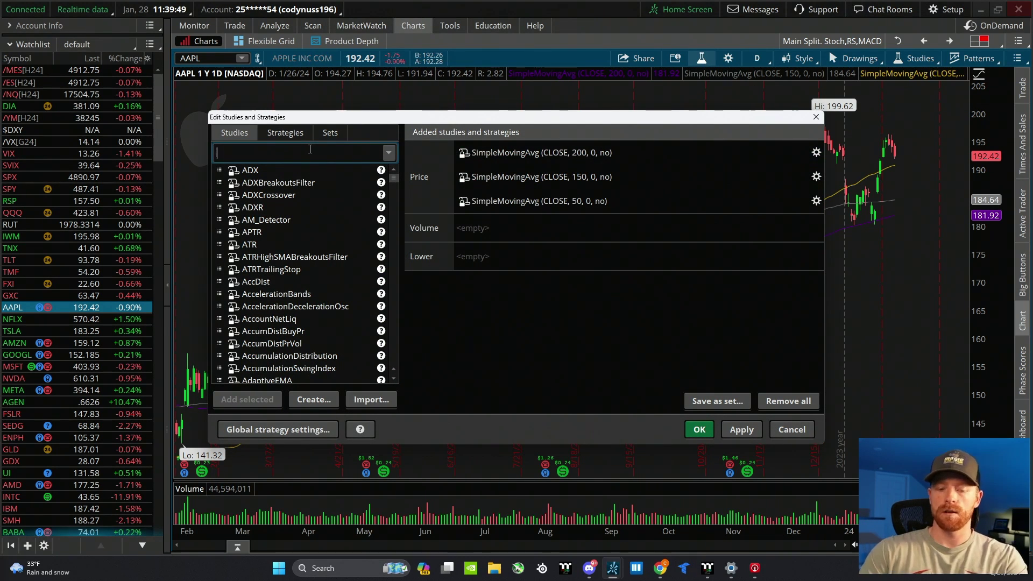
pyautogui.write('exp')
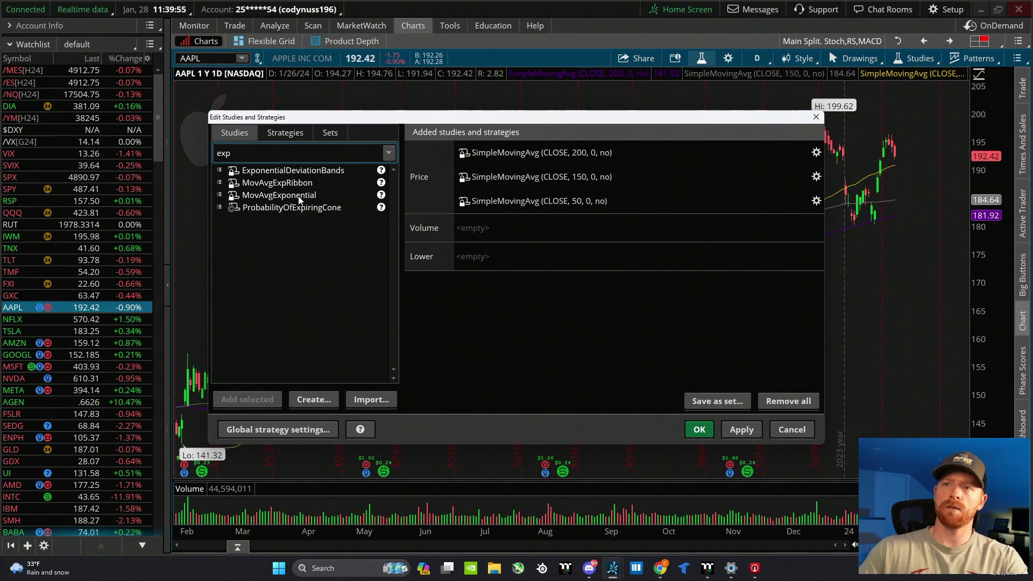
pyautogui.click(330, 195)
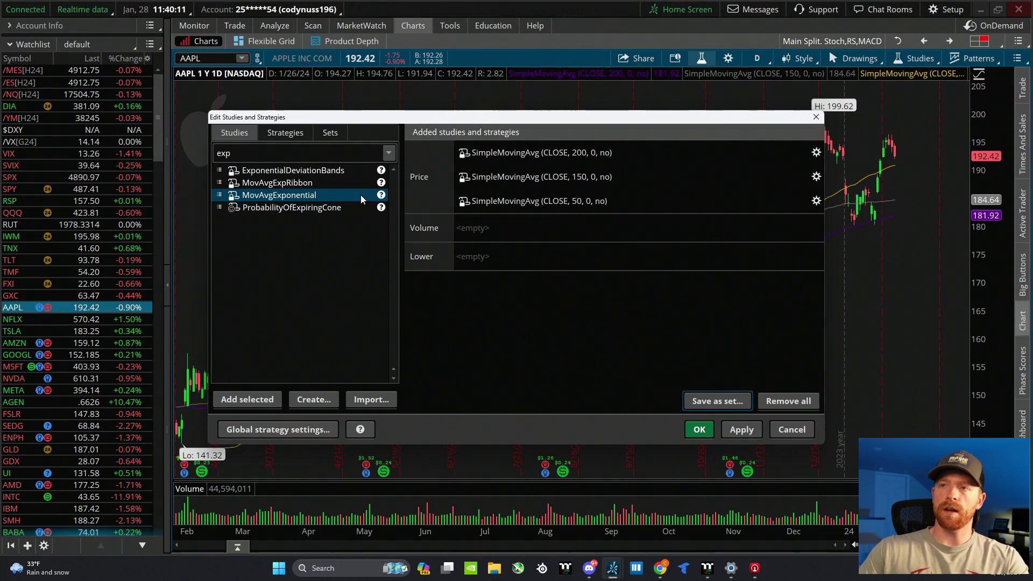
pyautogui.doubleClick(360, 195)
pyautogui.doubleClick(361, 195)
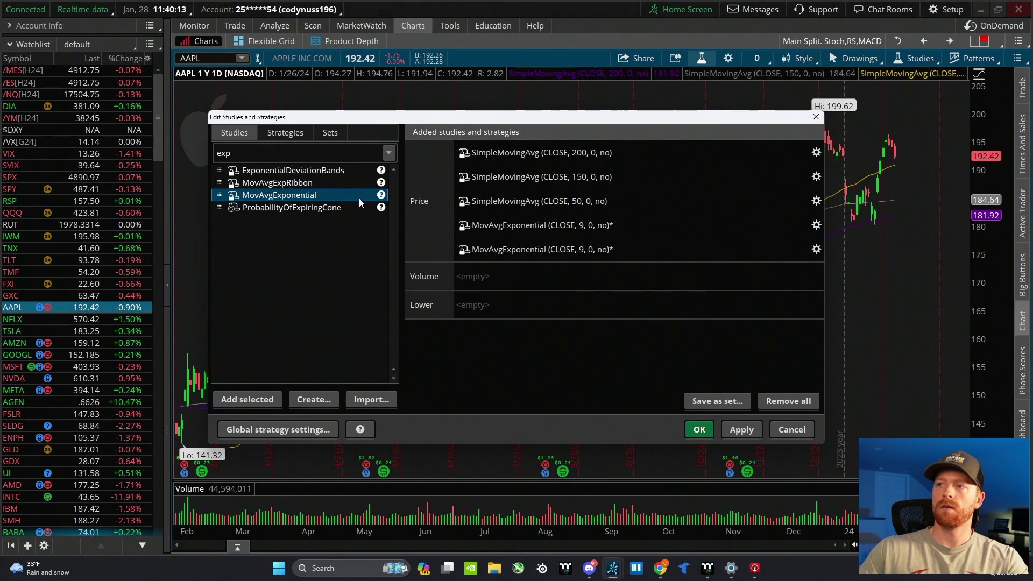
# Step: Make the first MovAvgExponential a 40-period, dash-dot, orange line
pyautogui.click(816, 225)
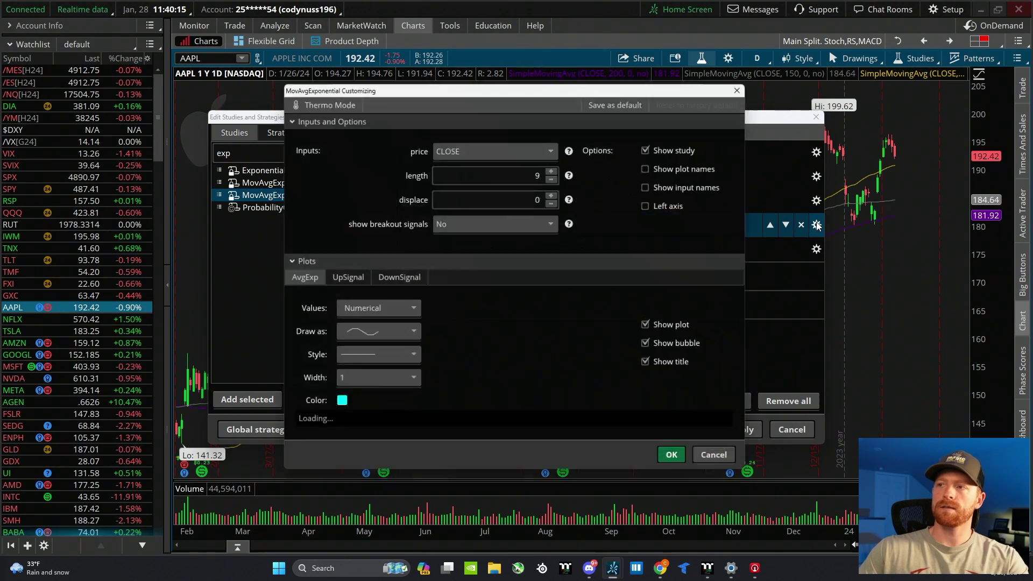
pyautogui.doubleClick(540, 172)
pyautogui.write('40')
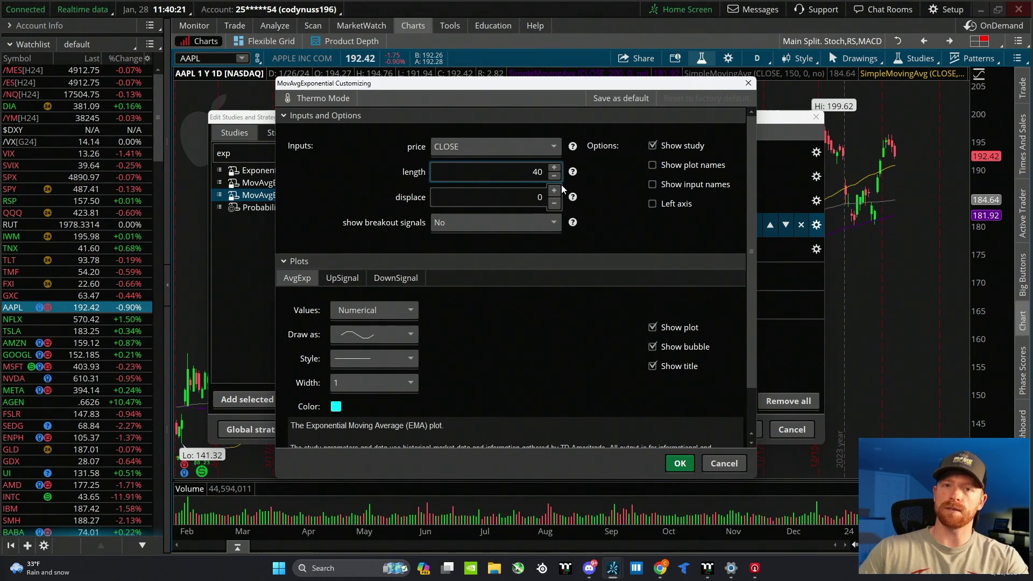
pyautogui.click(405, 363)
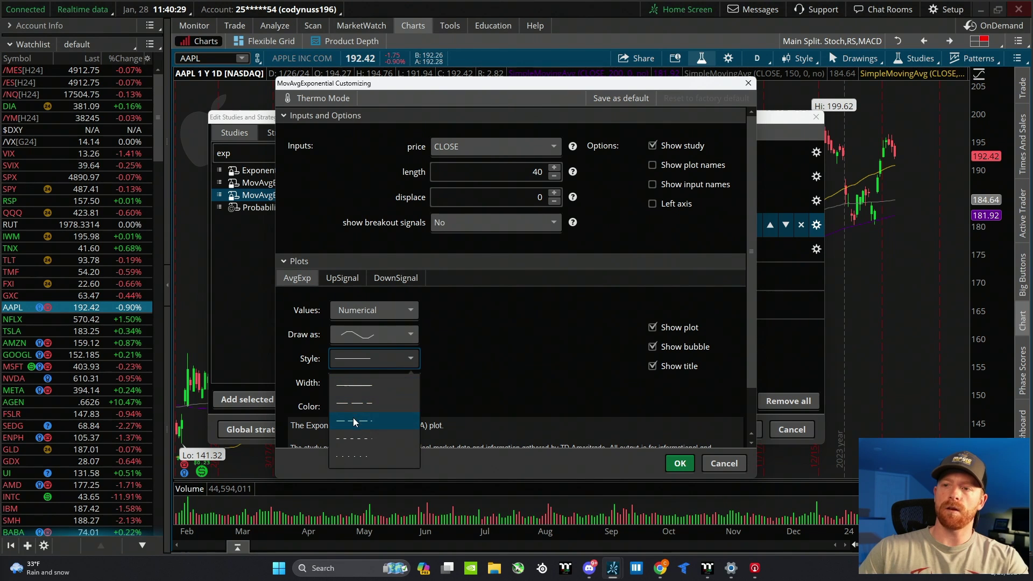
pyautogui.click(384, 427)
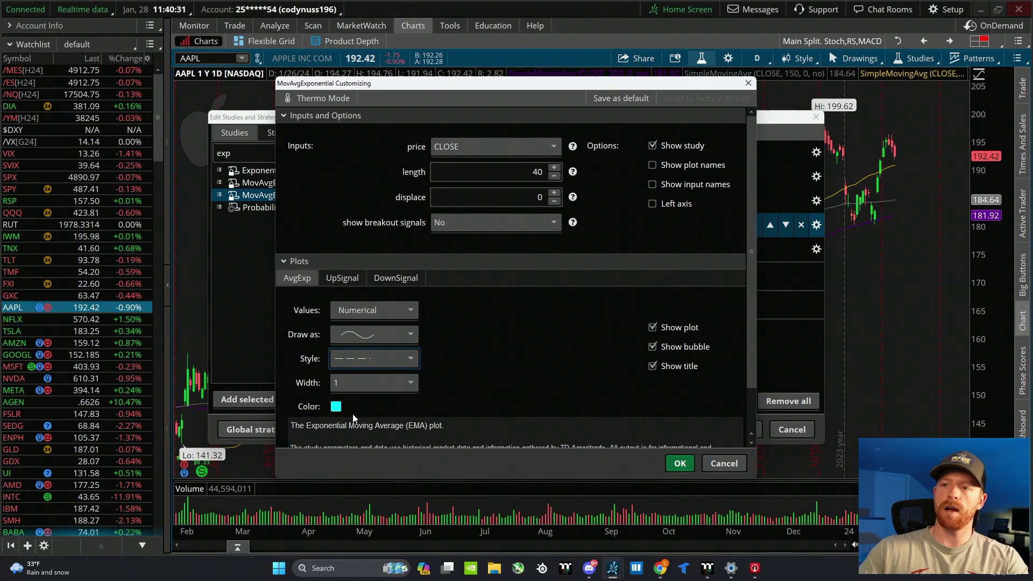
pyautogui.click(336, 407)
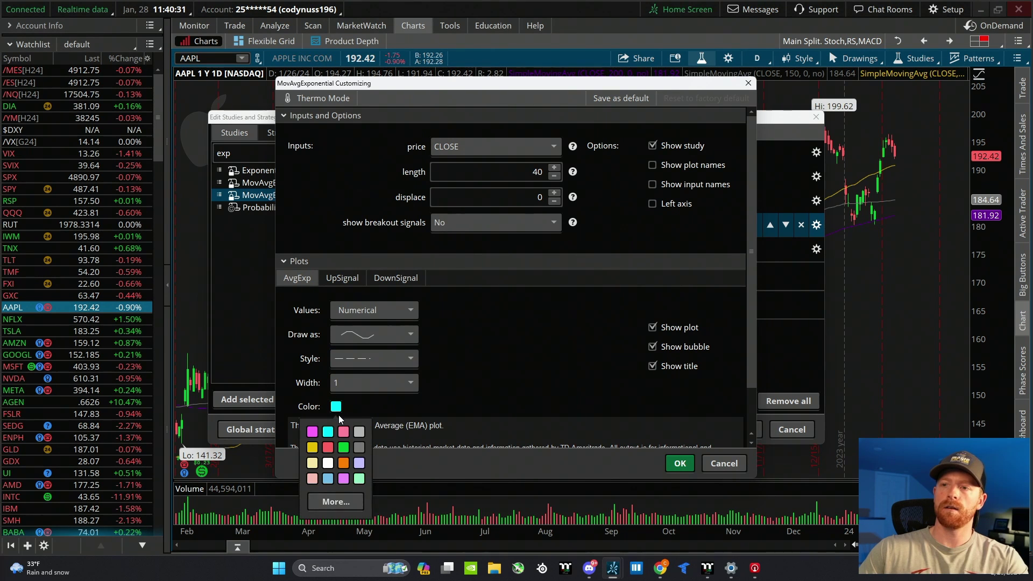
pyautogui.click(344, 464)
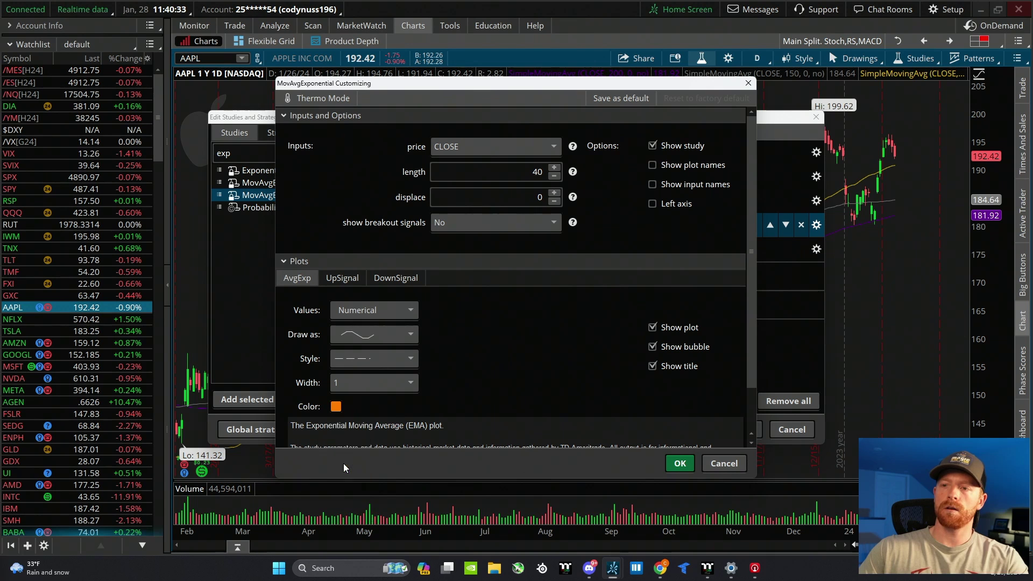
pyautogui.click(682, 464)
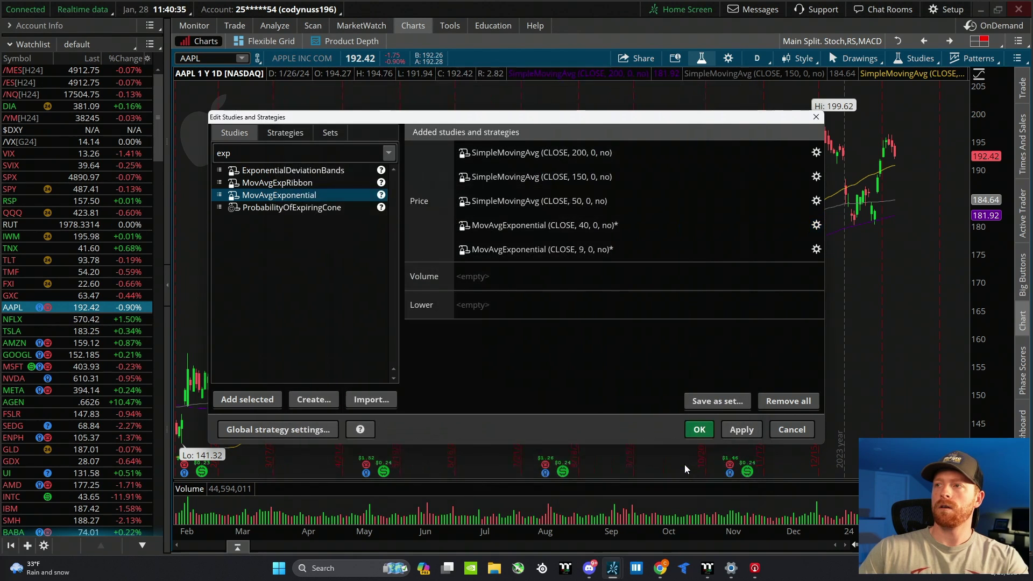
# Step: Restyle the second MovAvgExponential as a red dashed 20-period line and apply all averages
pyautogui.click(816, 249)
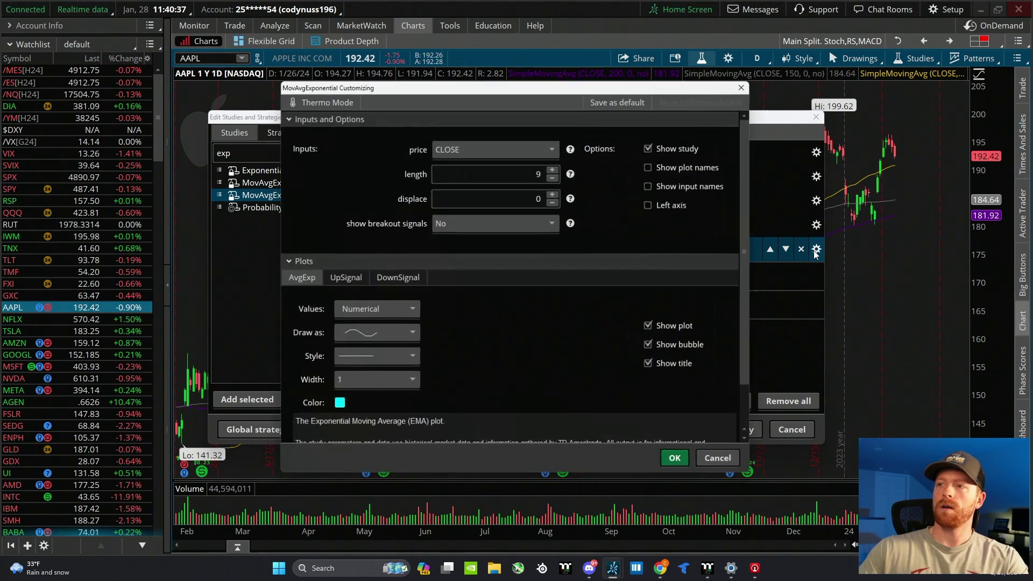
pyautogui.click(542, 172)
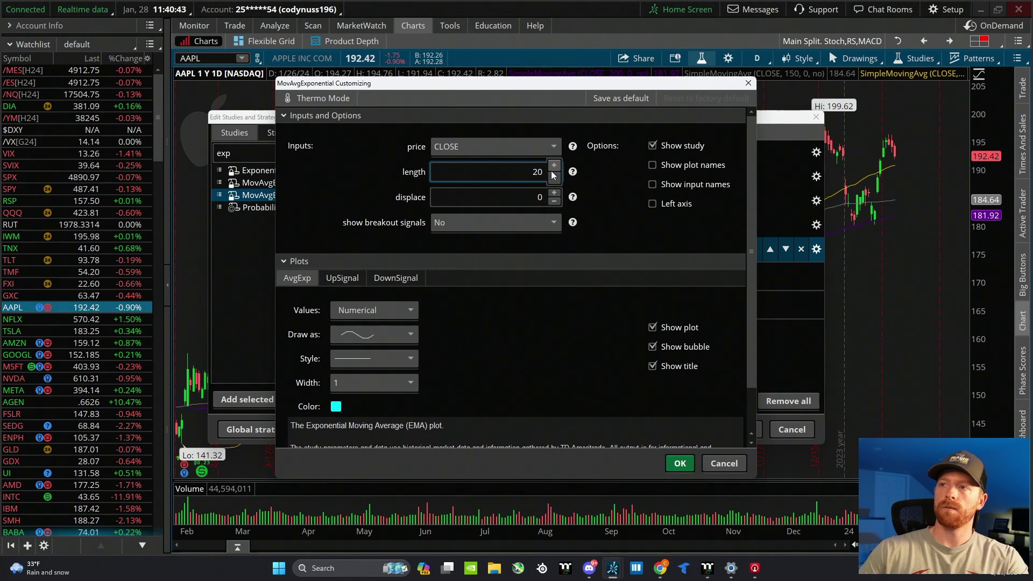
pyautogui.click(401, 357)
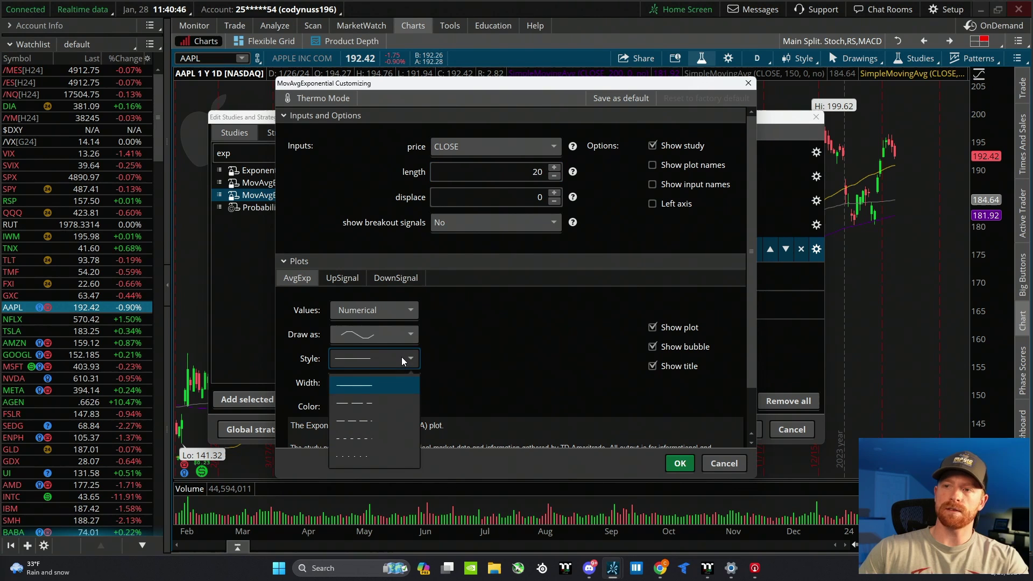
pyautogui.click(368, 422)
pyautogui.click(335, 407)
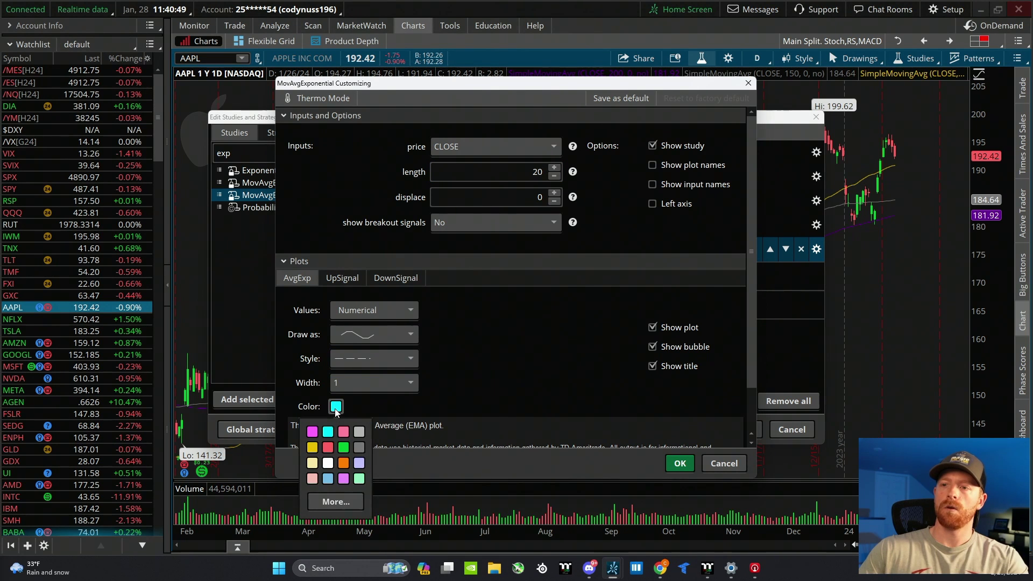
pyautogui.click(329, 447)
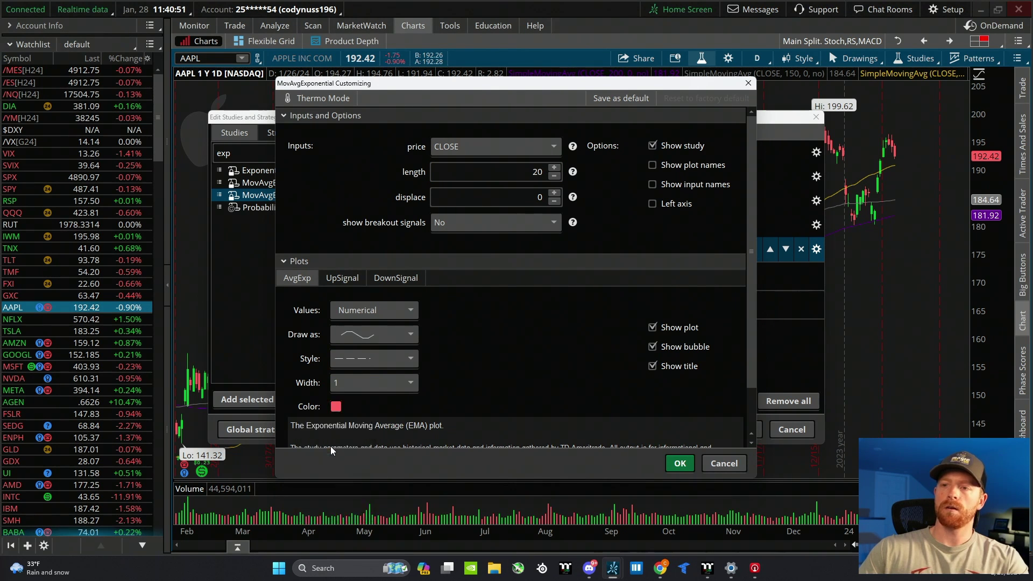
pyautogui.click(679, 461)
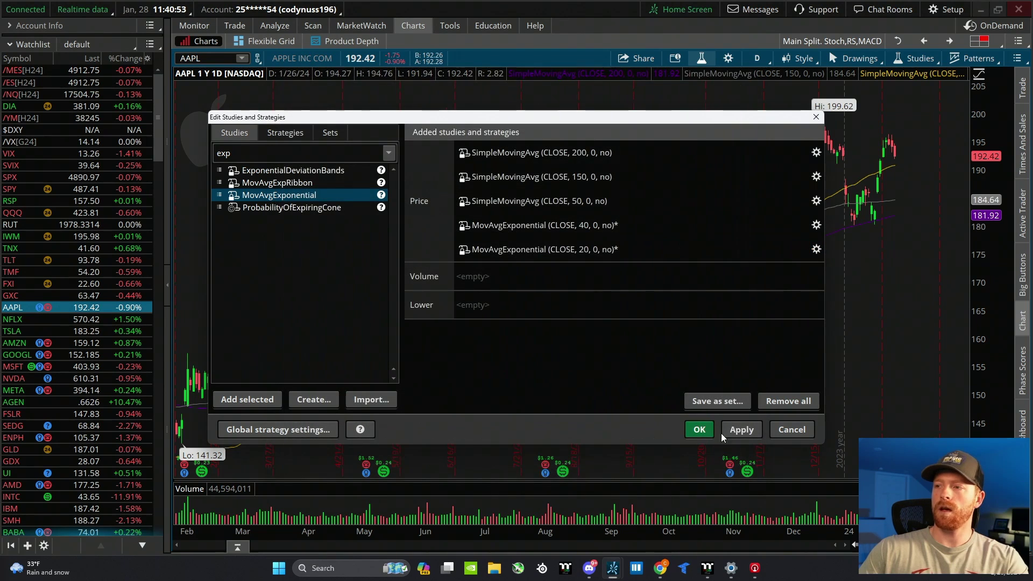
pyautogui.click(742, 430)
pyautogui.click(699, 429)
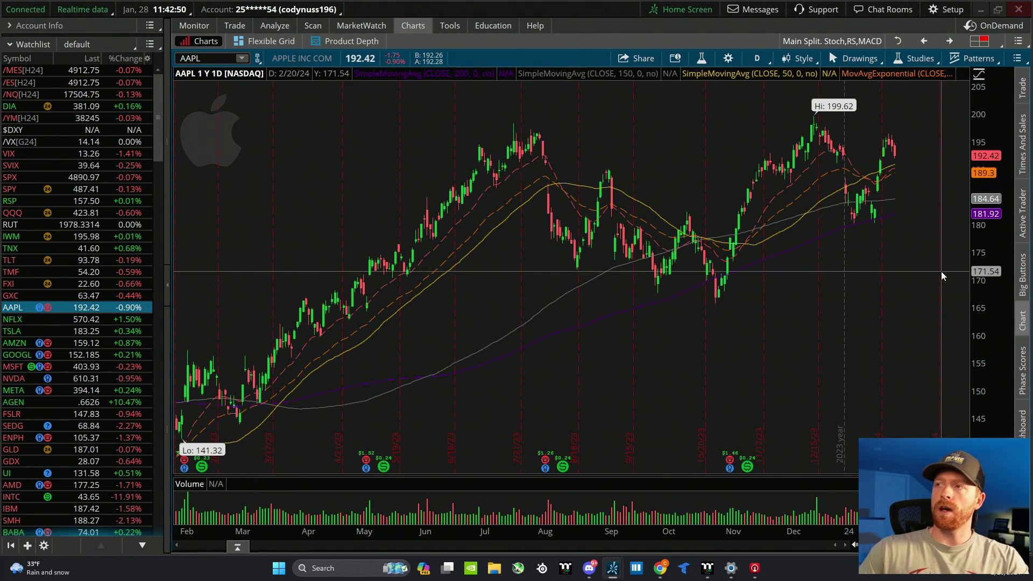
# Step: Find 'macd' in the studies list and add MACD (12, 26, 9, EXPONENTIAL) to the chart
pyautogui.click(708, 62)
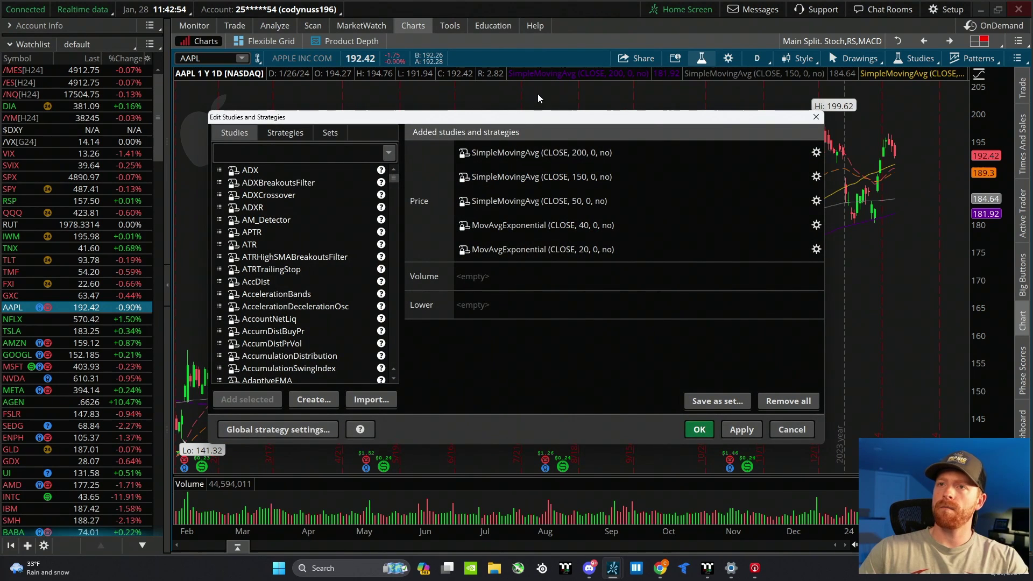
pyautogui.click(261, 146)
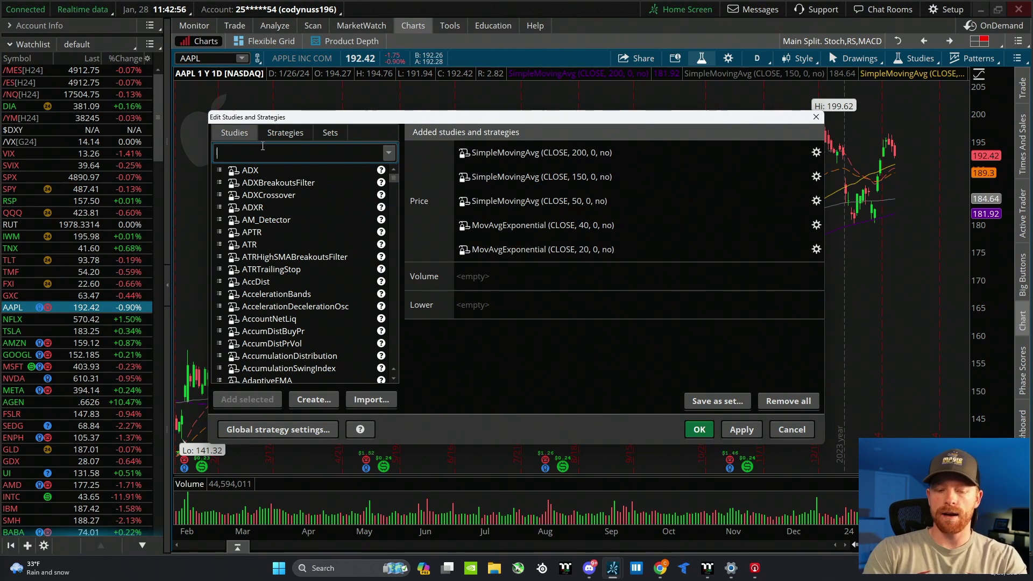
pyautogui.write('macd')
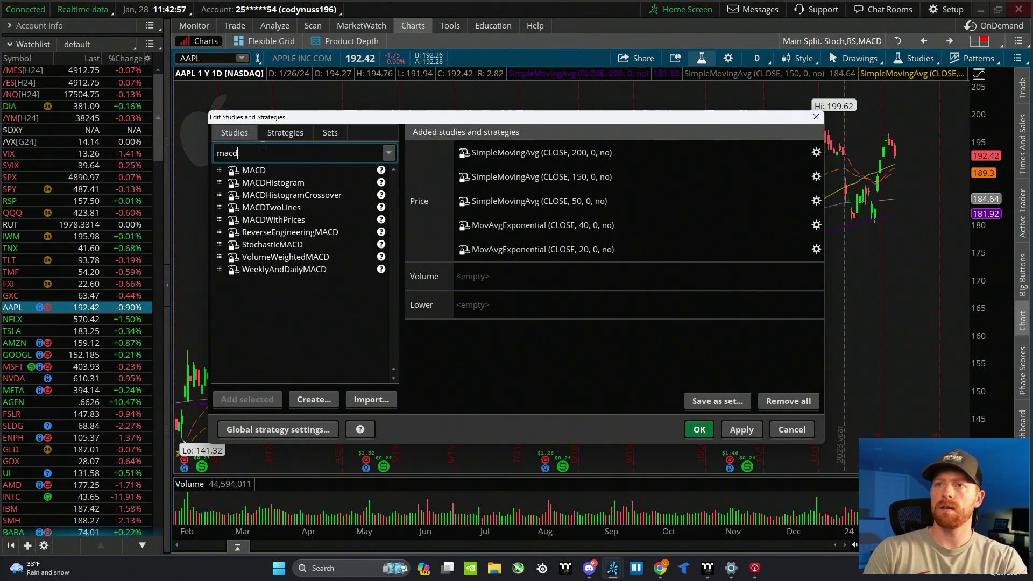
pyautogui.doubleClick(270, 173)
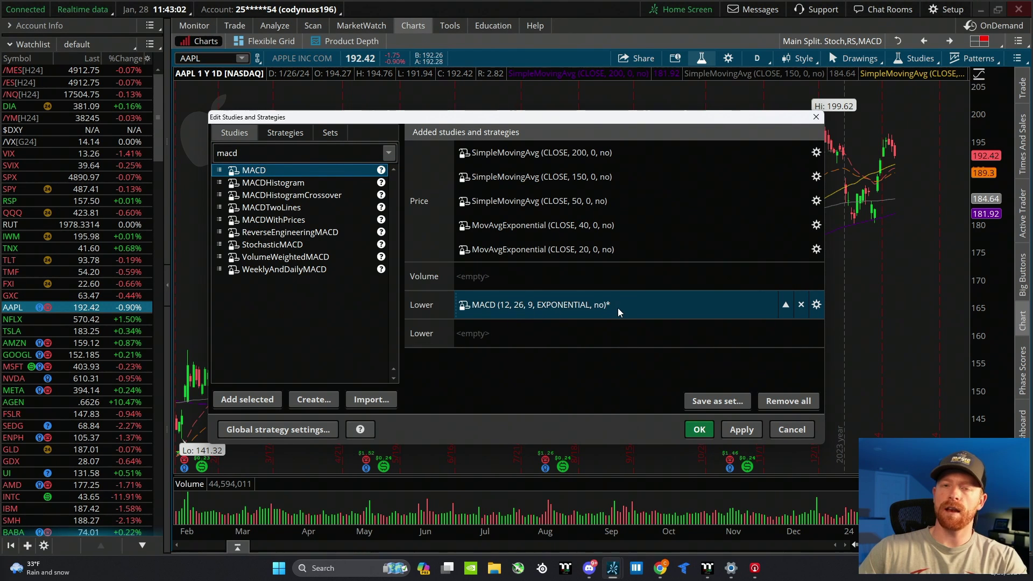
pyautogui.click(816, 305)
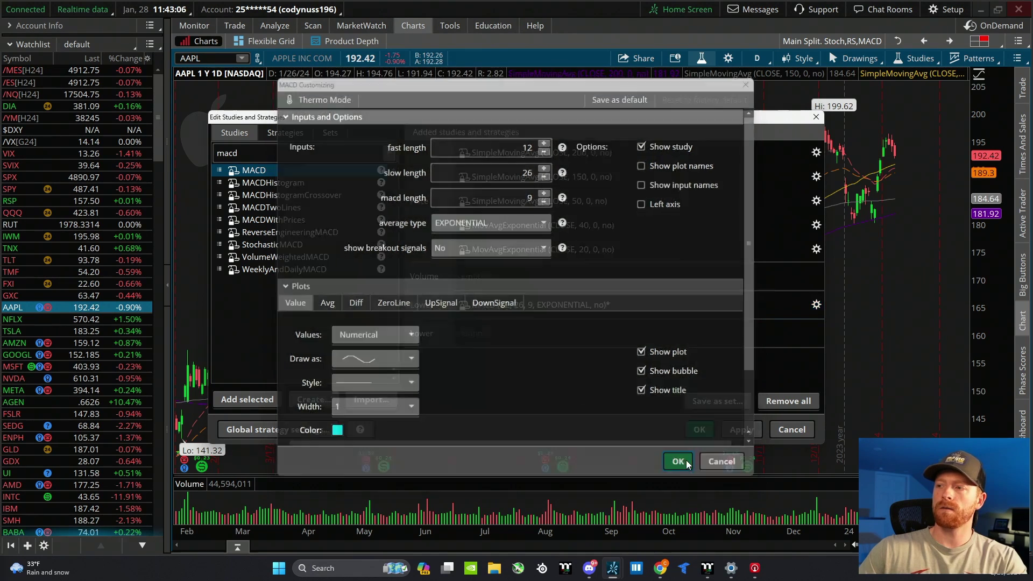
pyautogui.click(684, 462)
pyautogui.click(698, 428)
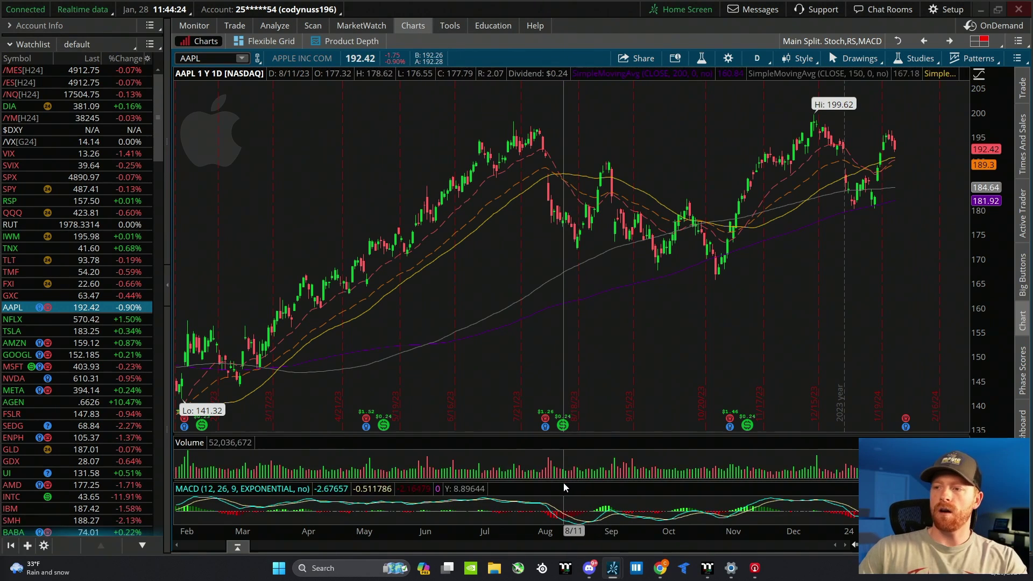
pyautogui.moveTo(563, 482); pyautogui.dragTo(572, 404)
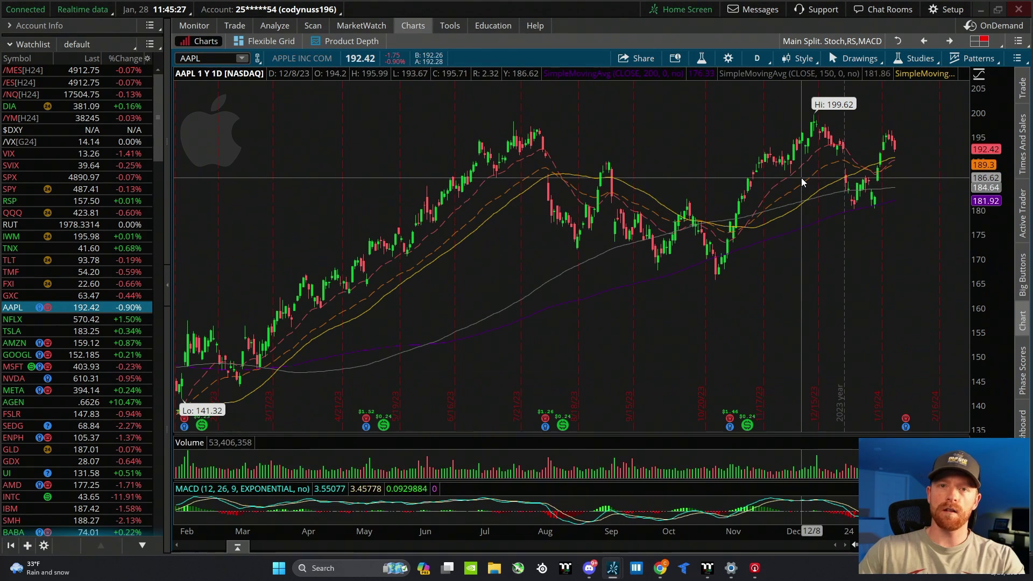
# Step: Search the studies for 'stoch' and add StochasticFull as a lower study
pyautogui.click(708, 61)
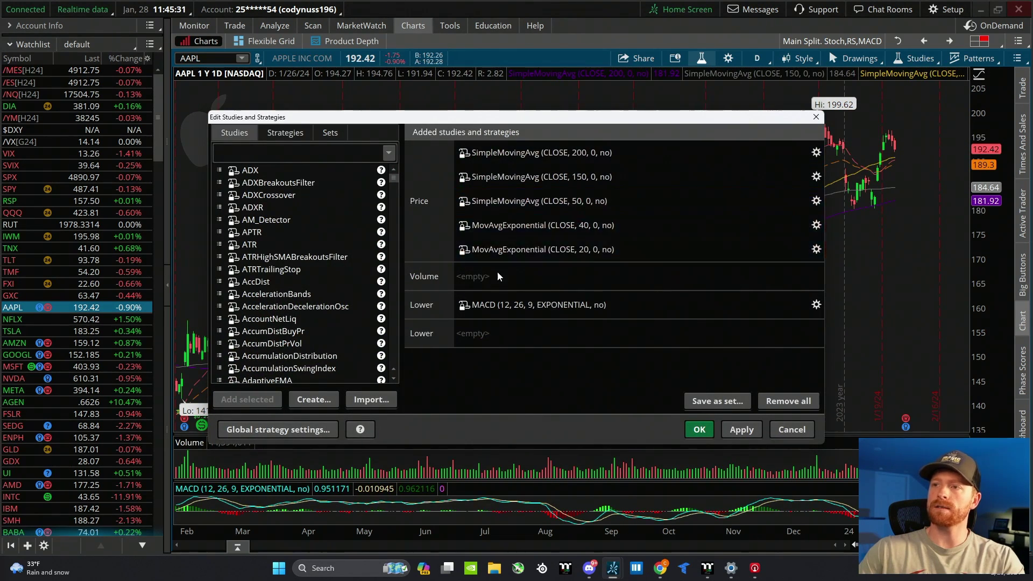
pyautogui.click(285, 149)
pyautogui.write('stoch')
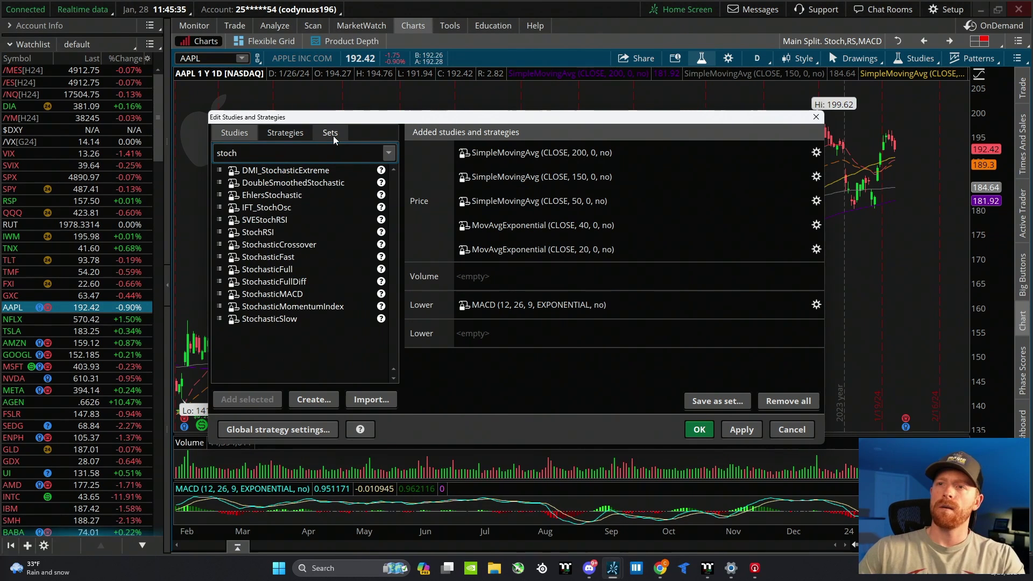
pyautogui.doubleClick(287, 270)
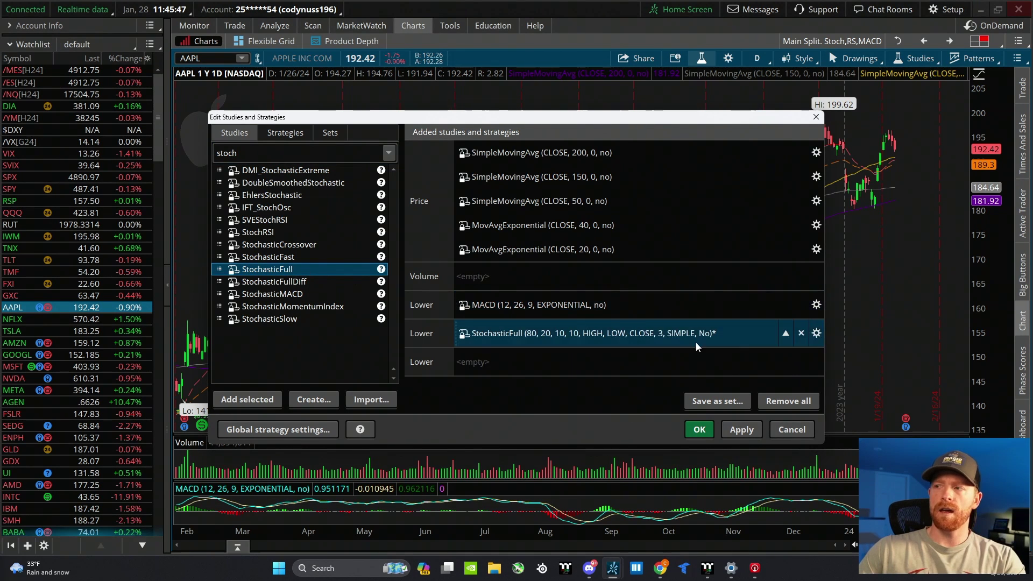
# Step: Set StochasticFull to k period 5, d period 3 and EXPONENTIAL average type
pyautogui.click(816, 333)
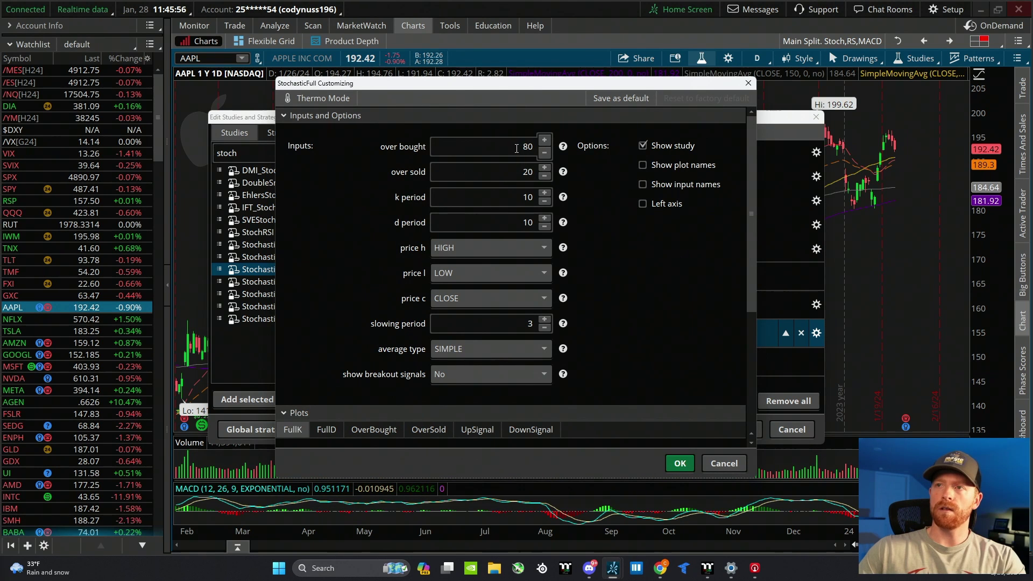
pyautogui.doubleClick(530, 147)
pyautogui.doubleClick(540, 172)
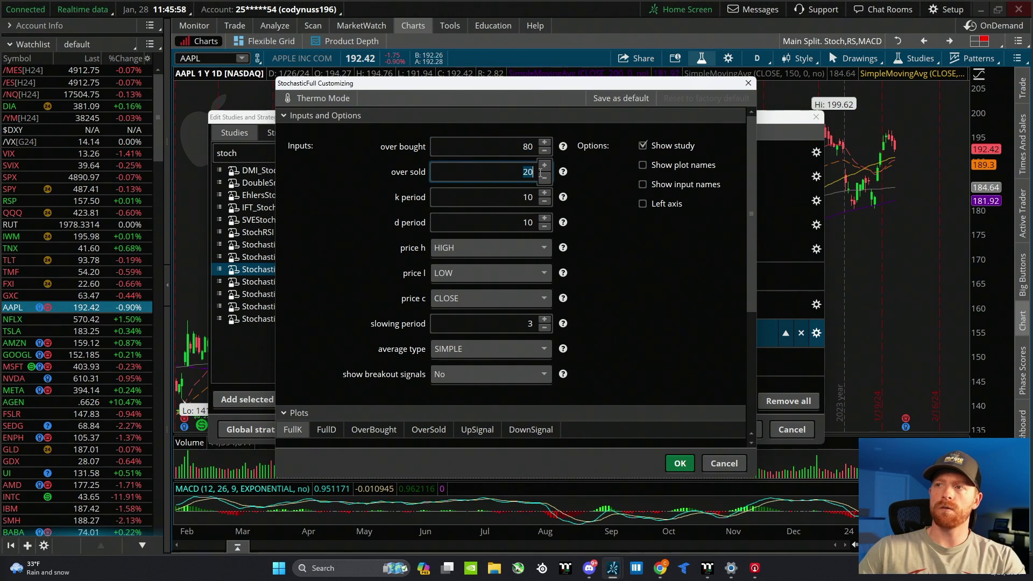
pyautogui.click(525, 198)
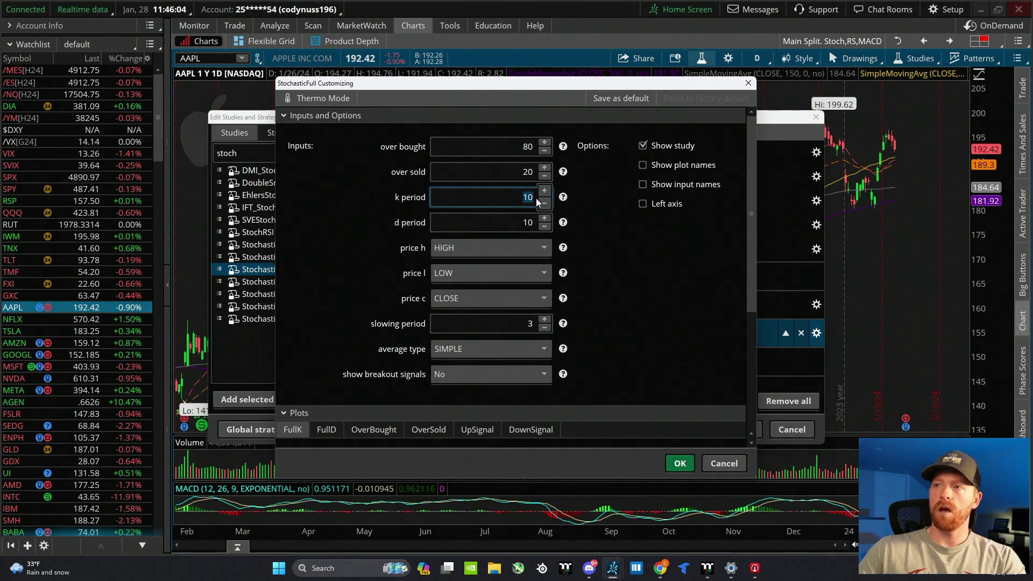
pyautogui.write('5')
pyautogui.doubleClick(538, 221)
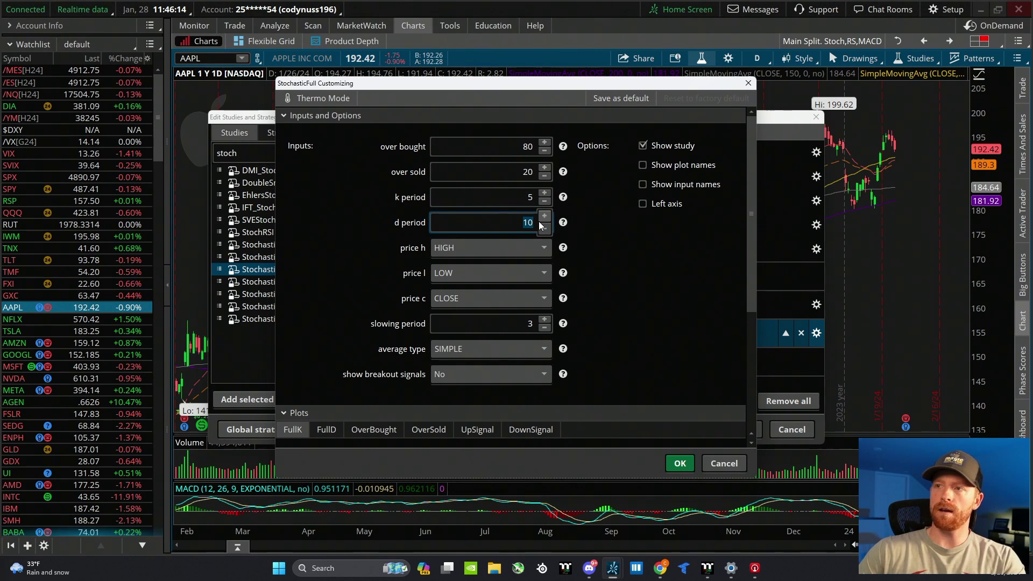
pyautogui.write('3')
pyautogui.click(476, 247)
pyautogui.click(405, 252)
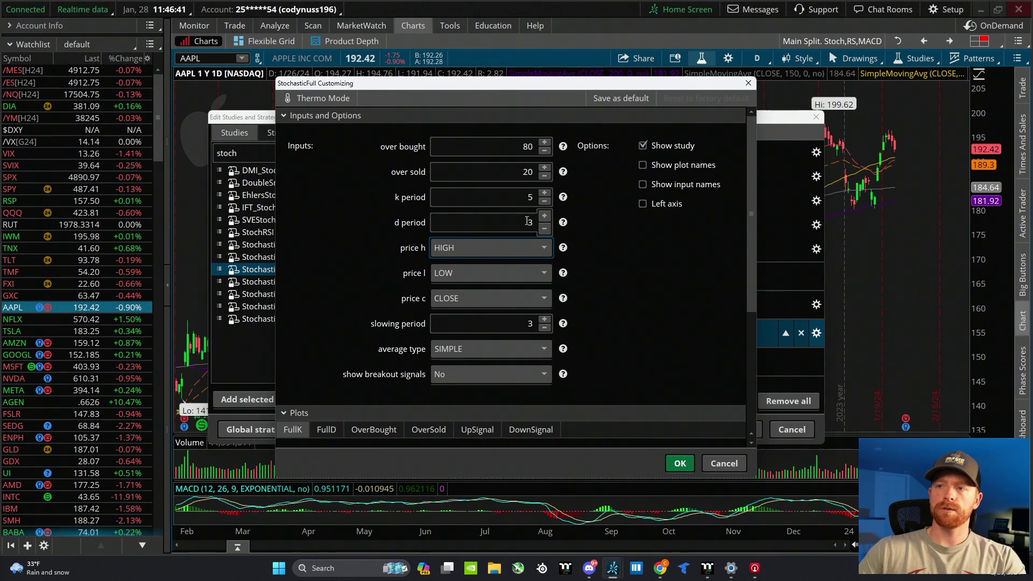
pyautogui.click(542, 349)
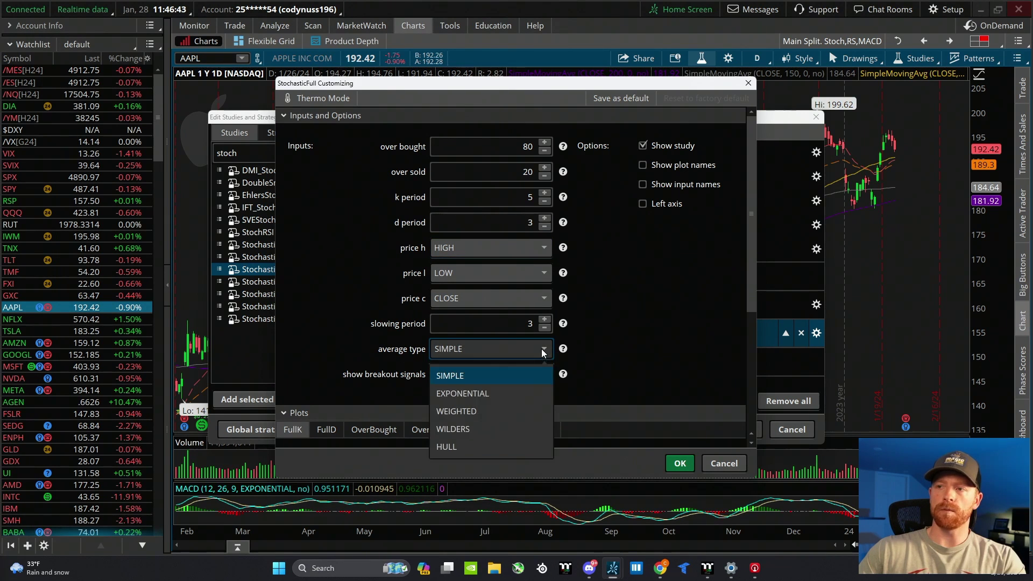
pyautogui.click(471, 394)
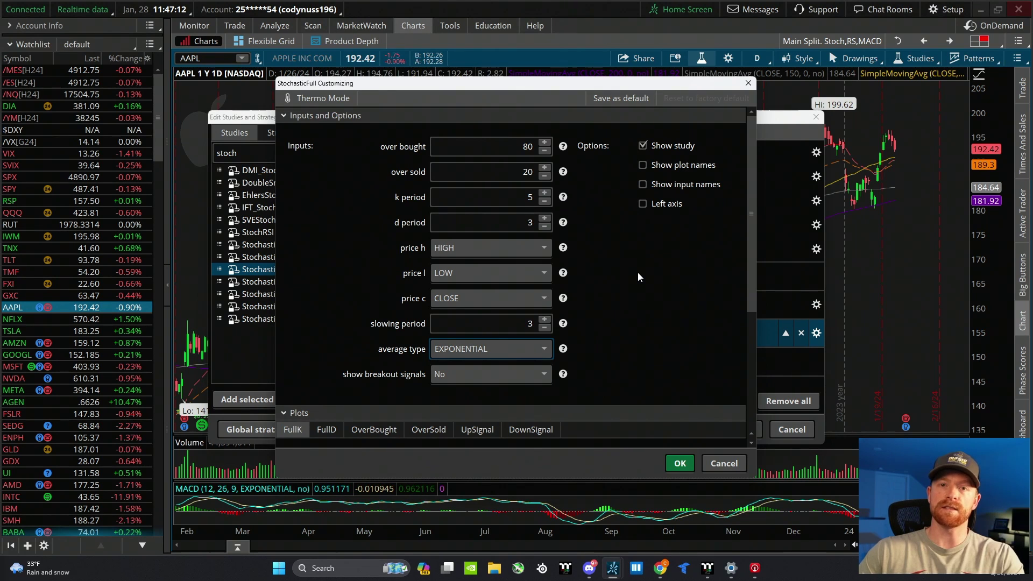
pyautogui.click(679, 463)
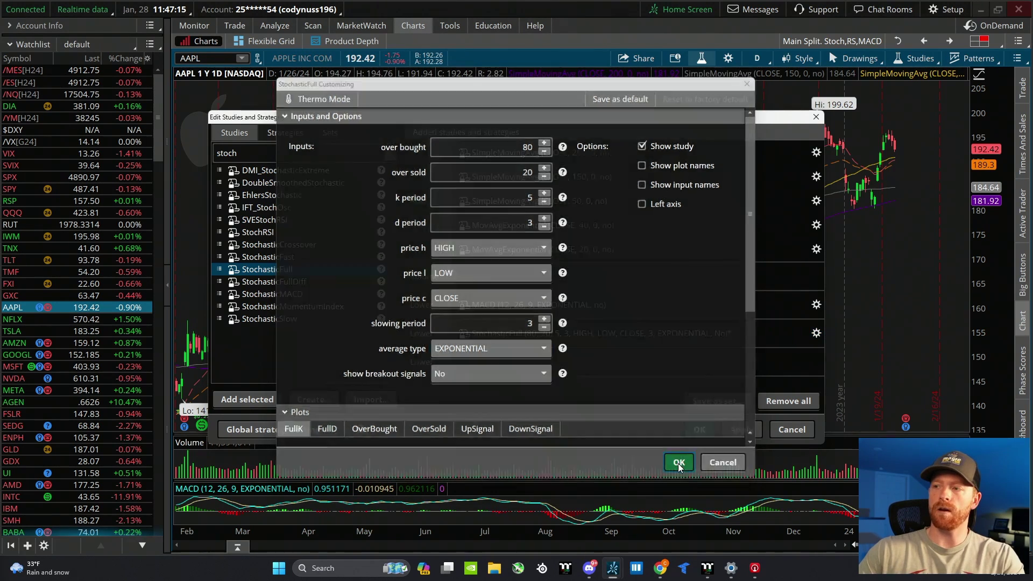
pyautogui.click(700, 430)
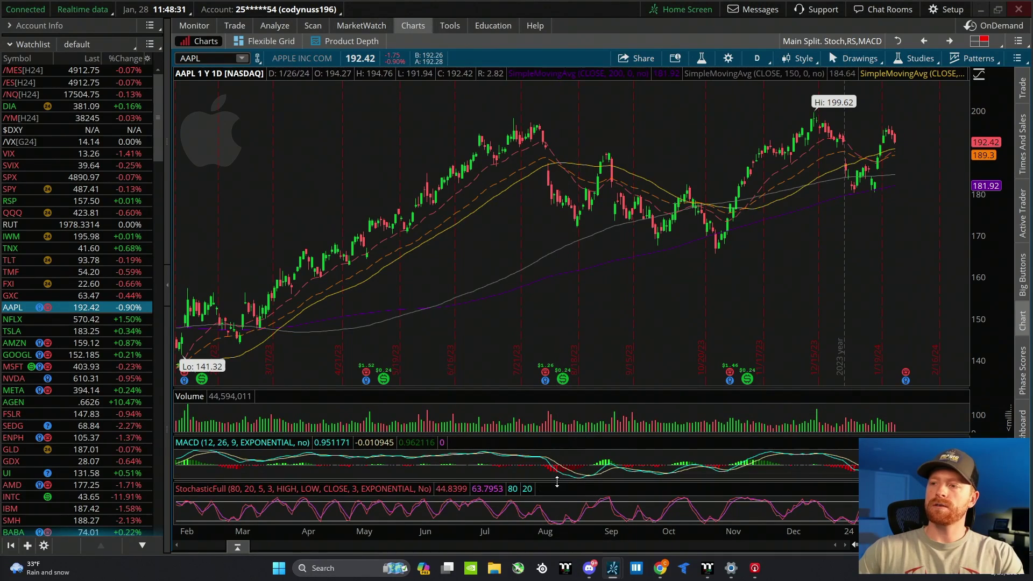
pyautogui.moveTo(557, 483); pyautogui.dragTo(561, 418)
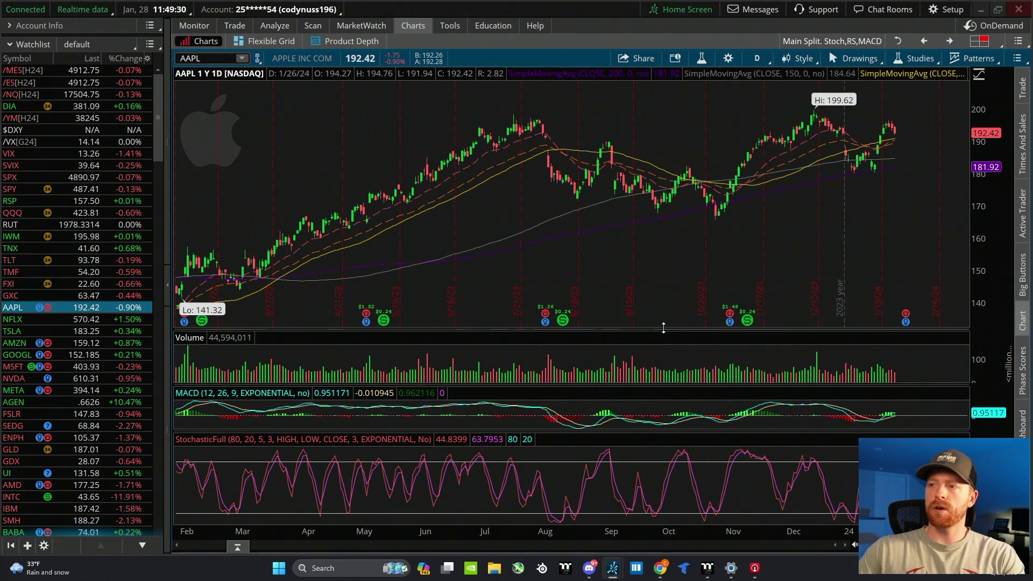
pyautogui.moveTo(663, 327); pyautogui.dragTo(659, 425)
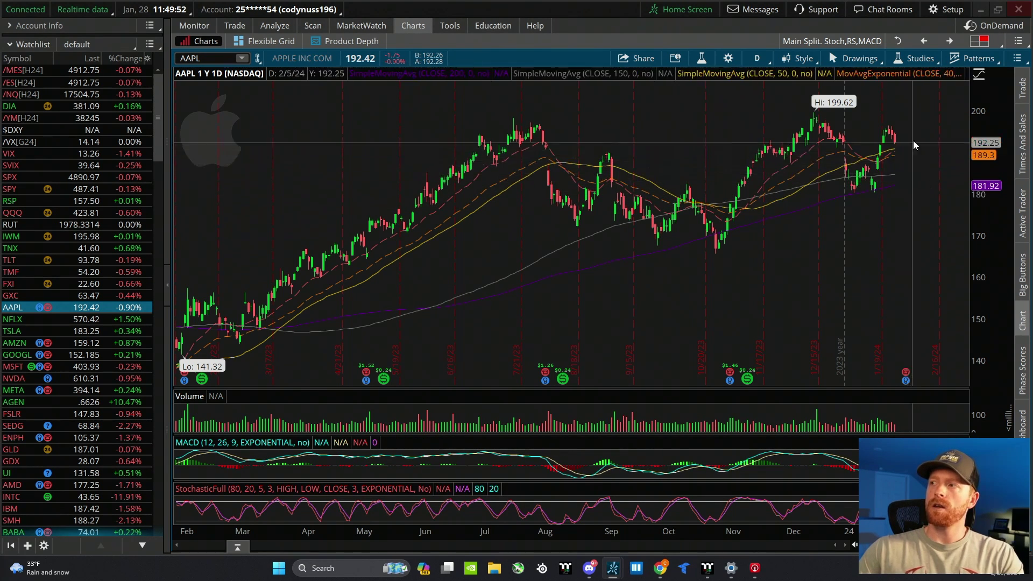
# Step: Draw a horizontal Price Level at the July high of 198.2
pyautogui.moveTo(912, 127)
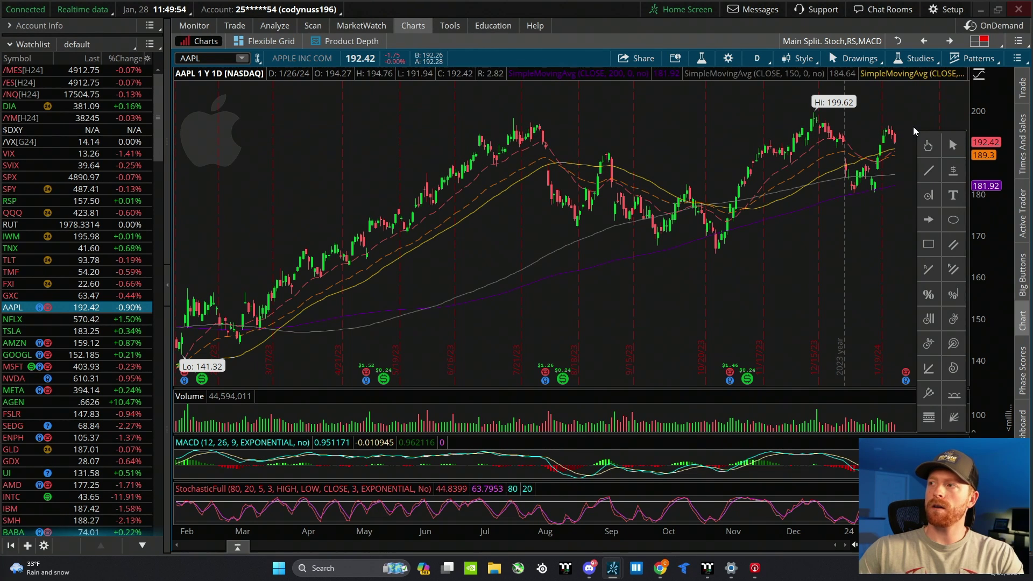
pyautogui.click(956, 173)
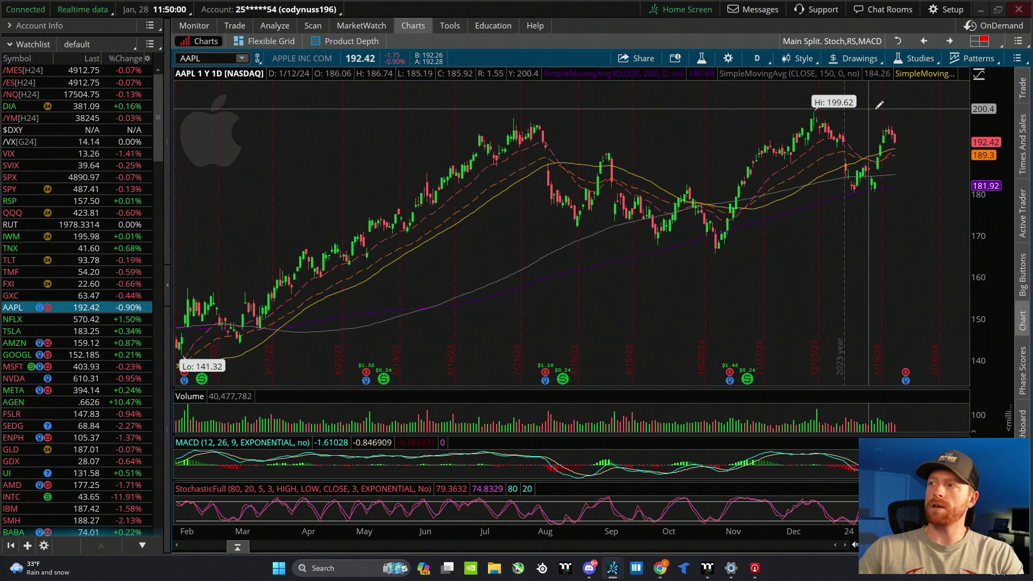
pyautogui.click(931, 117)
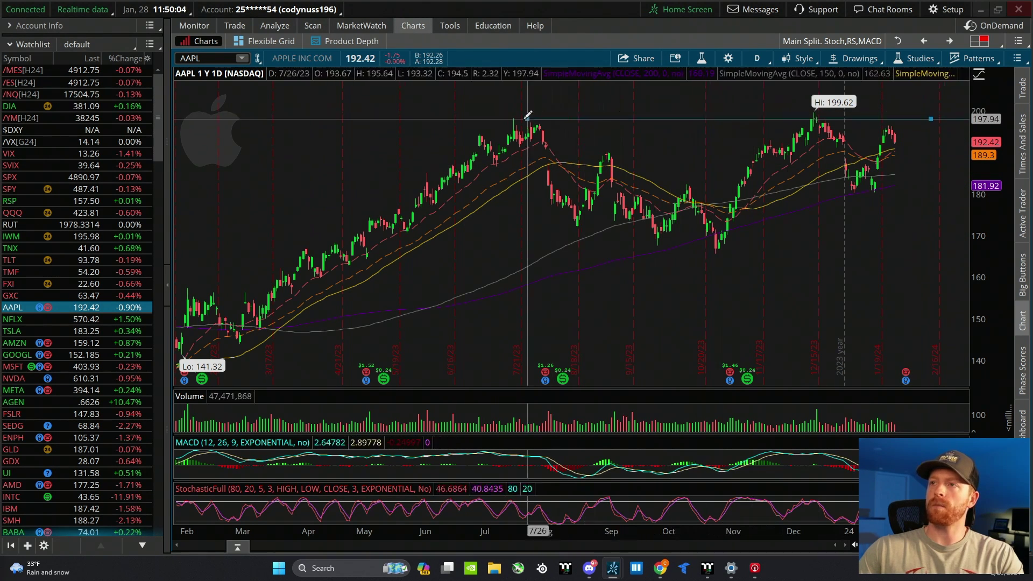
pyautogui.click(500, 118)
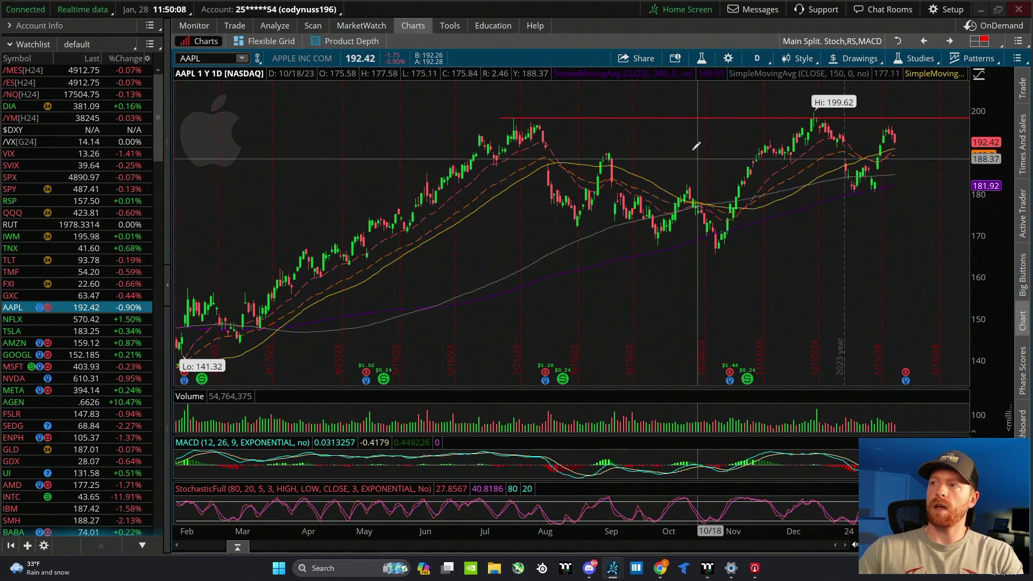
# Step: Recolour the 198.2 price level line from red to yellow
pyautogui.rightClick(710, 118)
pyautogui.click(755, 131)
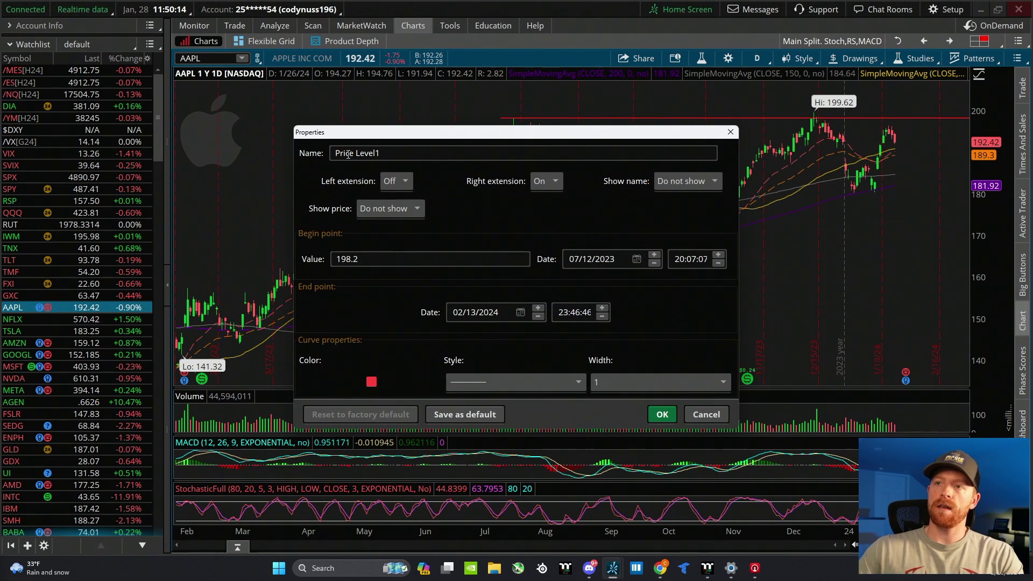
pyautogui.moveTo(363, 260); pyautogui.dragTo(334, 260)
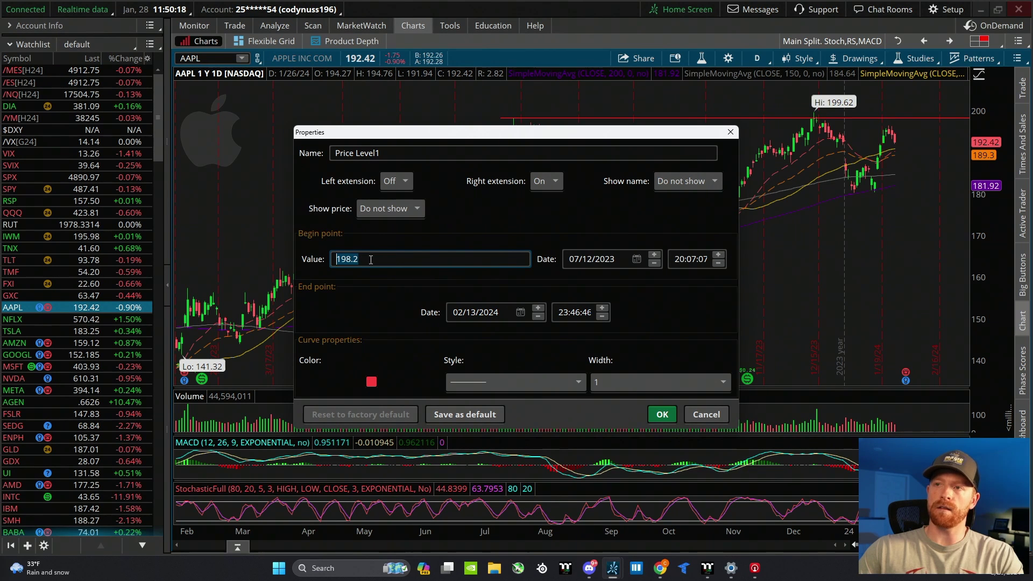
pyautogui.click(372, 383)
pyautogui.click(346, 424)
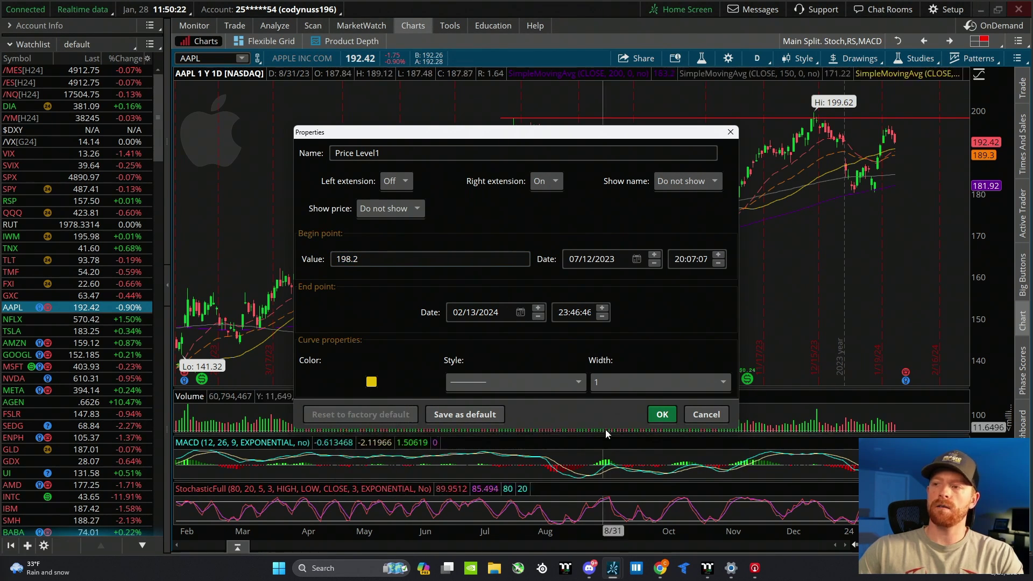
pyautogui.click(662, 415)
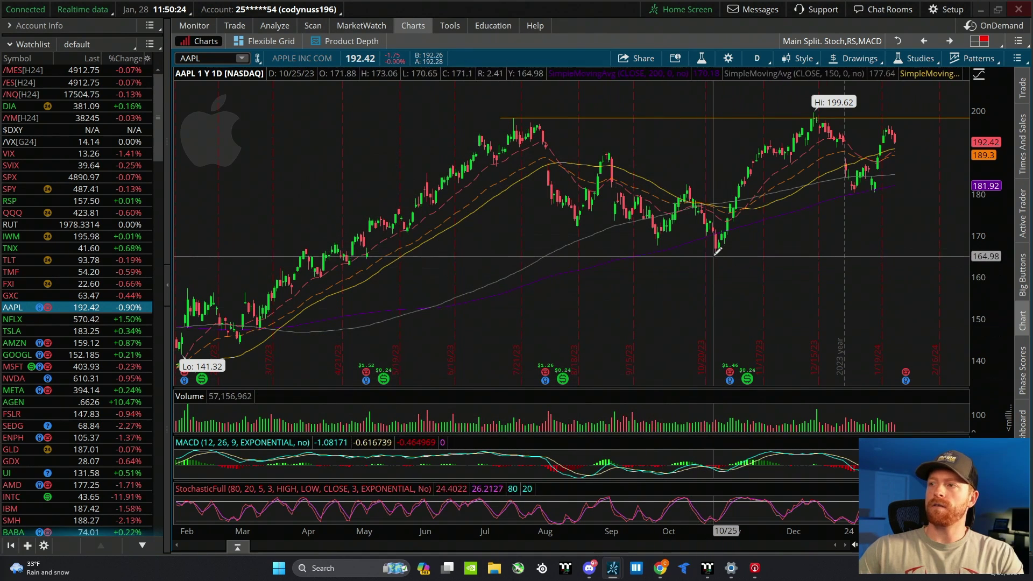
# Step: Draw a rising trendline from the late-October low toward the right side of the chart
pyautogui.middleClick(717, 262)
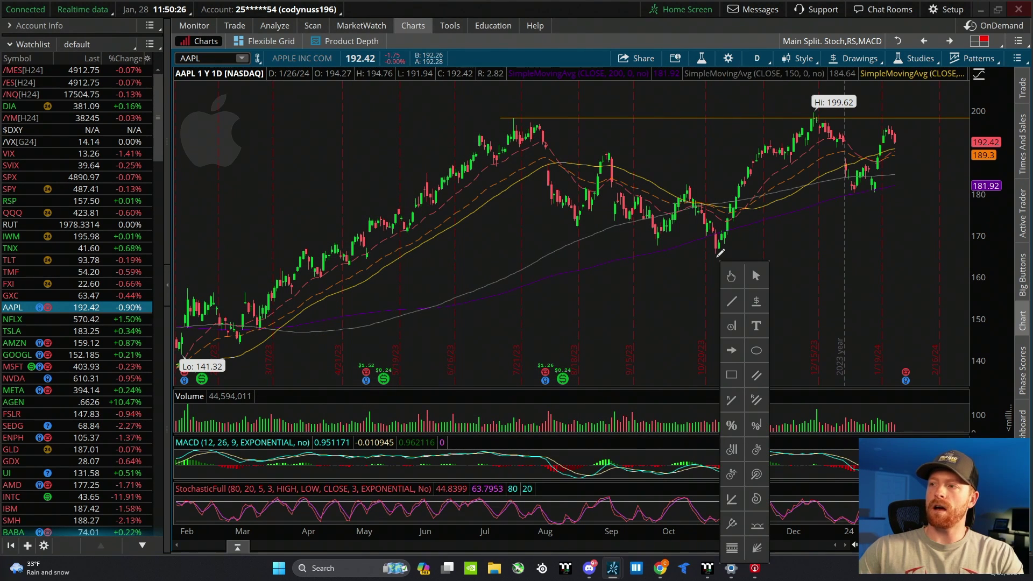
pyautogui.click(735, 302)
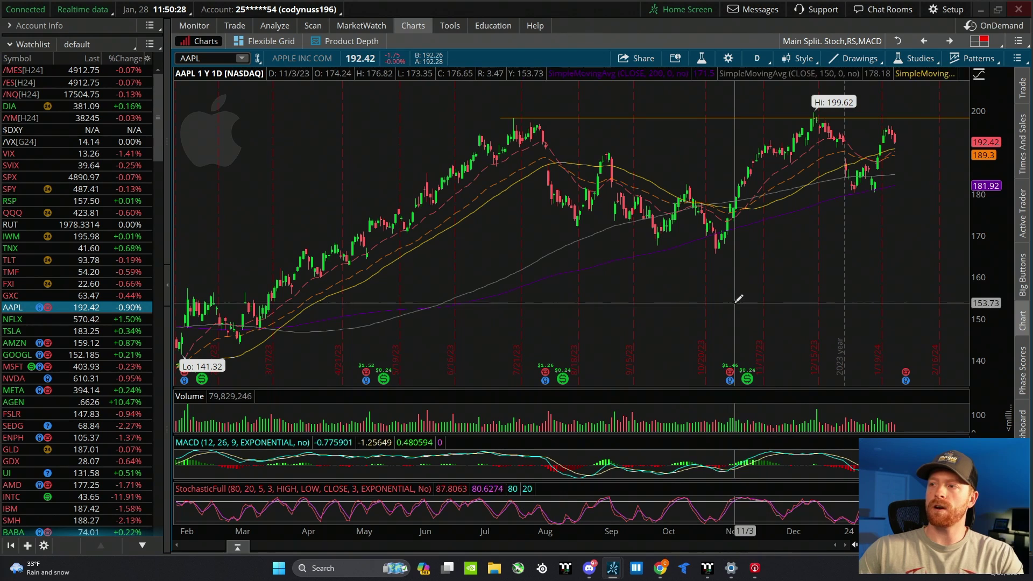
pyautogui.click(716, 253)
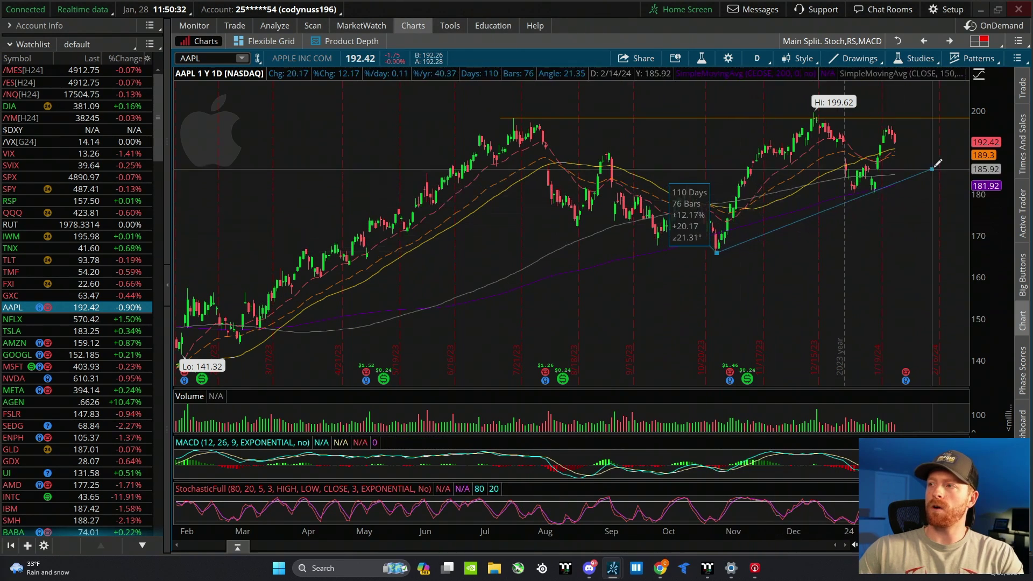
pyautogui.click(961, 158)
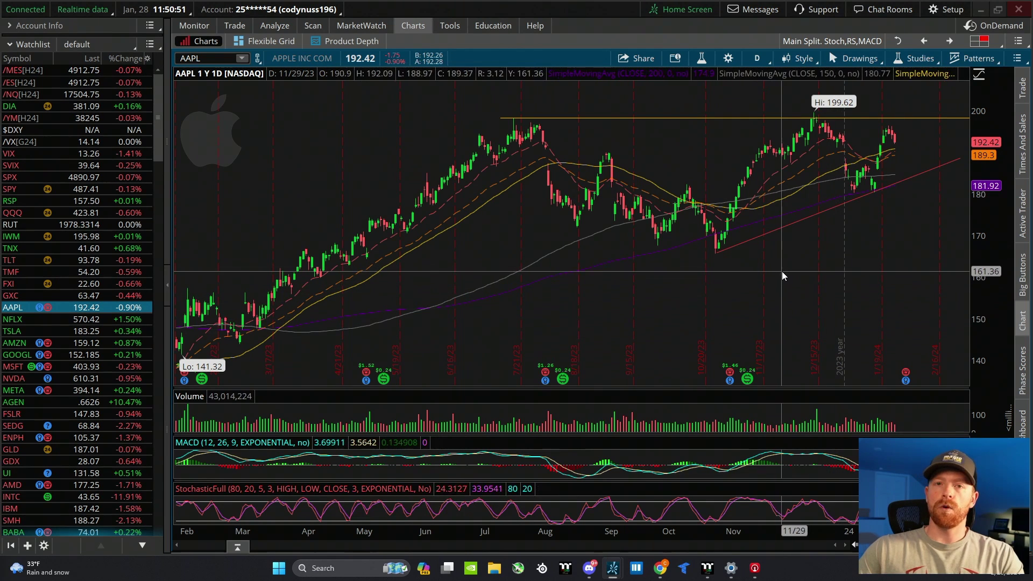
# Step: Pan the chart, zoom into July through January, then zoom back out to the full year
pyautogui.rightClick(788, 240)
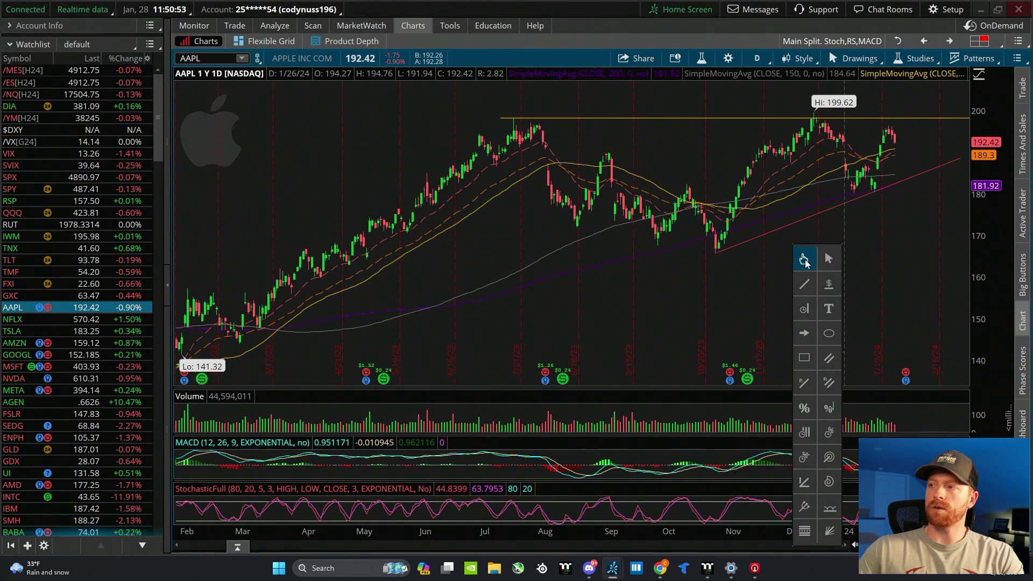
pyautogui.click(805, 261)
pyautogui.moveTo(798, 270); pyautogui.dragTo(833, 276)
pyautogui.rightClick(760, 260)
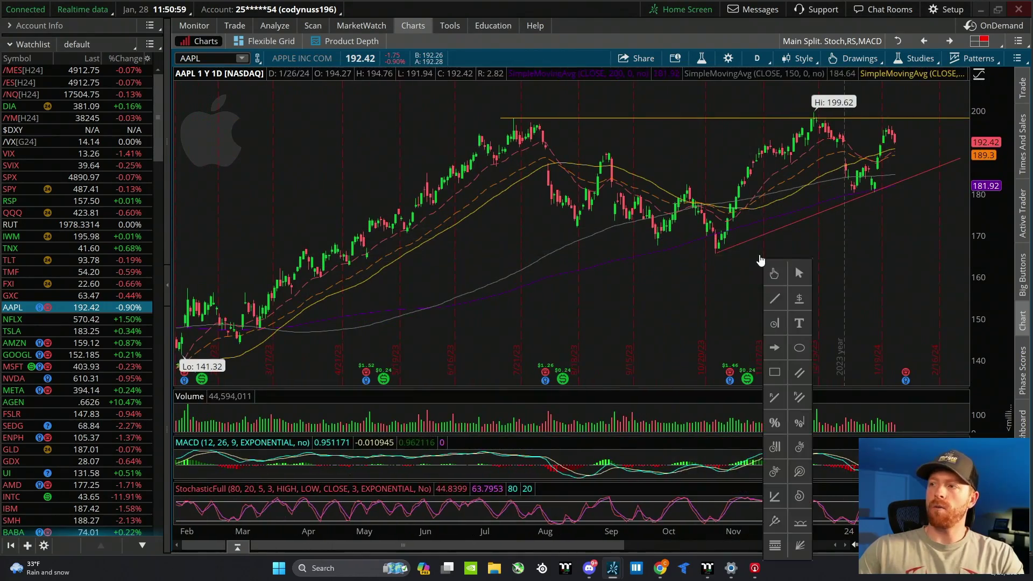
pyautogui.click(802, 270)
pyautogui.moveTo(921, 254); pyautogui.dragTo(484, 228)
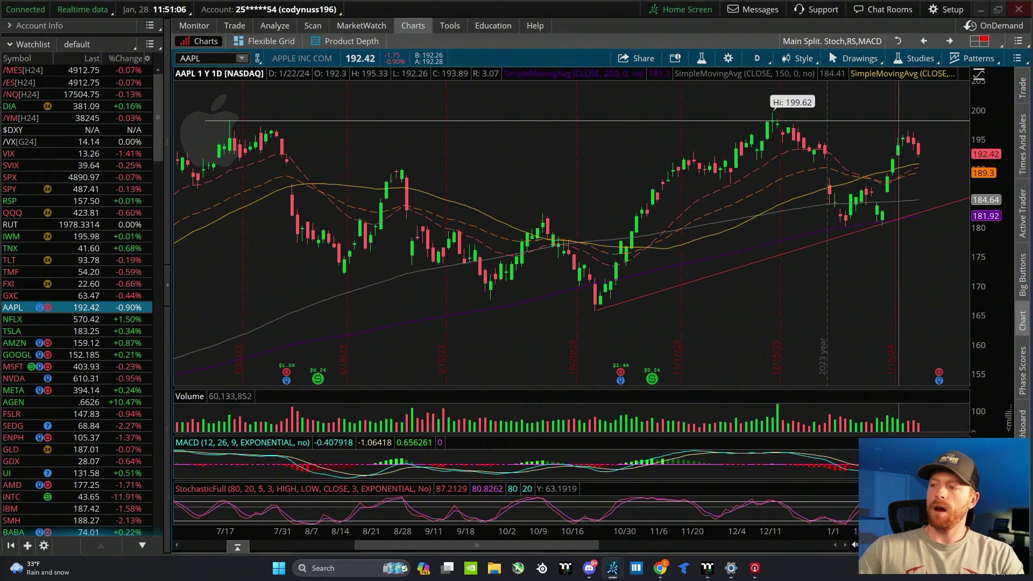
pyautogui.click(928, 260)
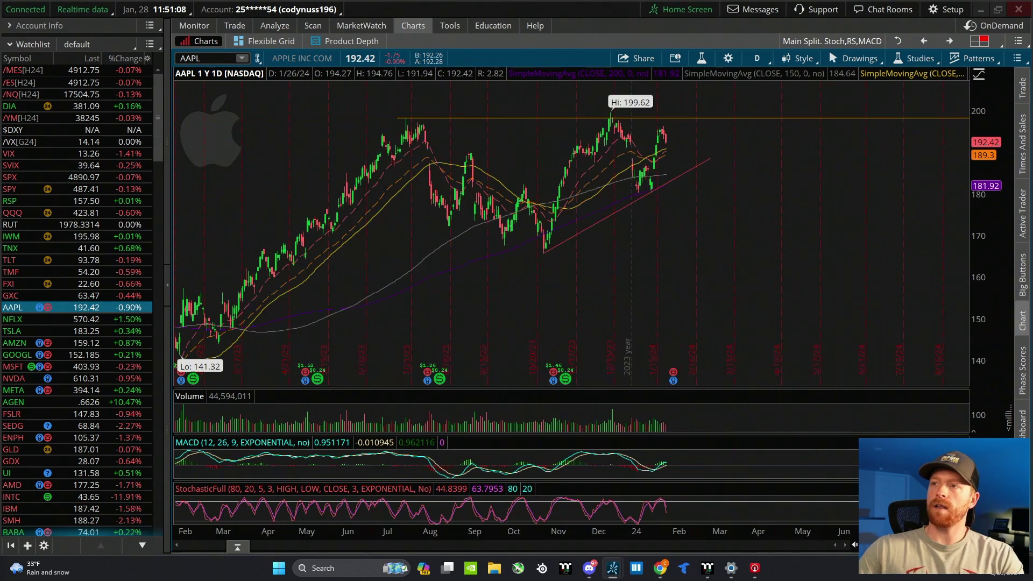
pyautogui.middleClick(677, 155)
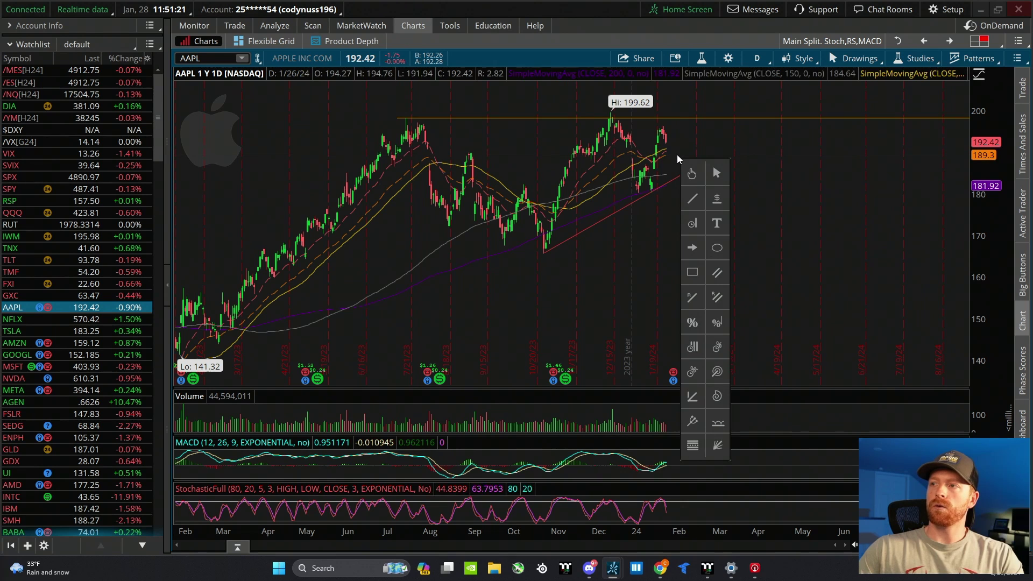
pyautogui.click(693, 323)
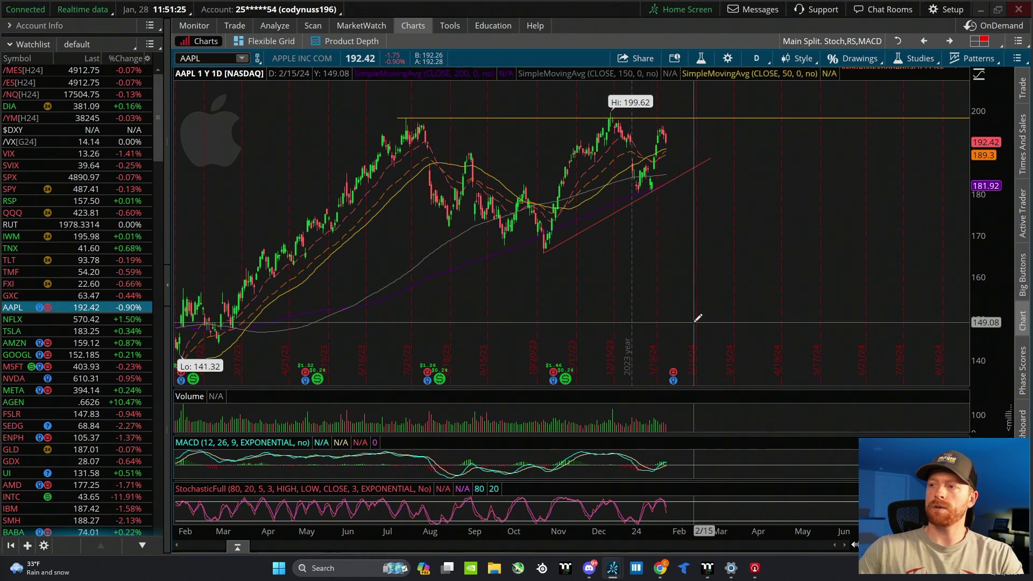
pyautogui.click(544, 252)
pyautogui.click(612, 114)
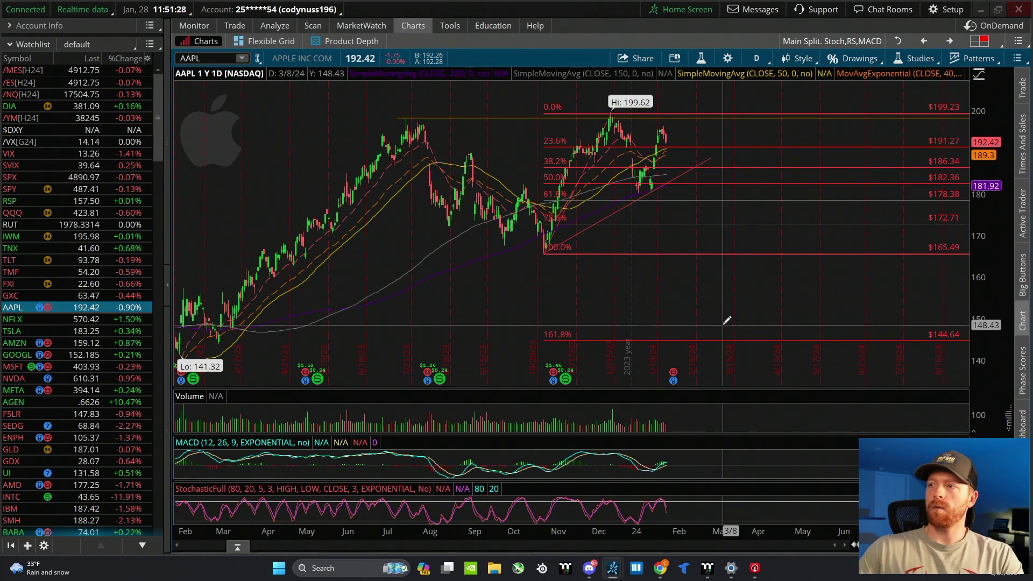
pyautogui.rightClick(704, 253)
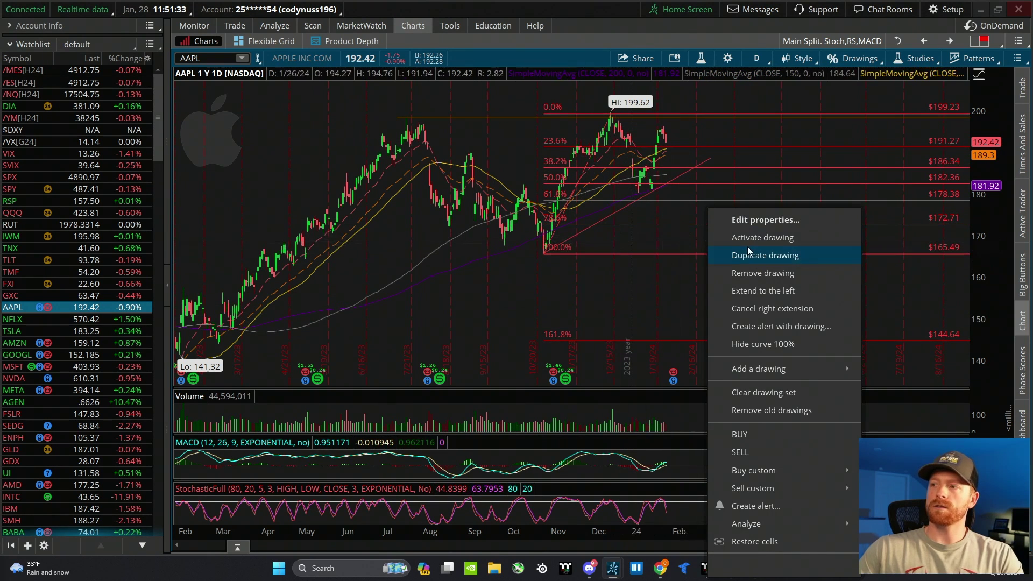
pyautogui.click(763, 273)
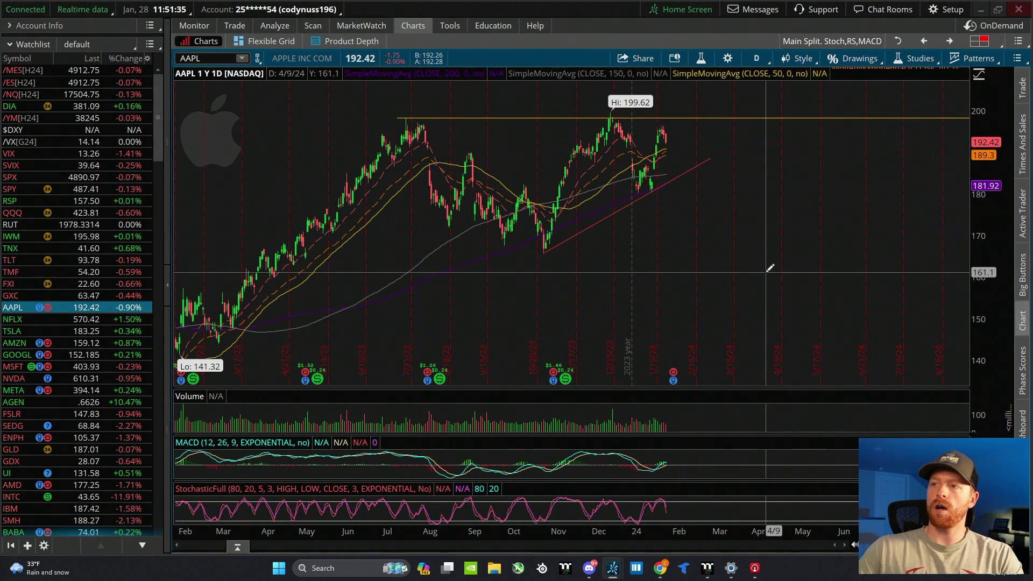
# Step: Delete the red trendline, then view and close the drawing set options without changes
pyautogui.rightClick(631, 203)
pyautogui.click(694, 270)
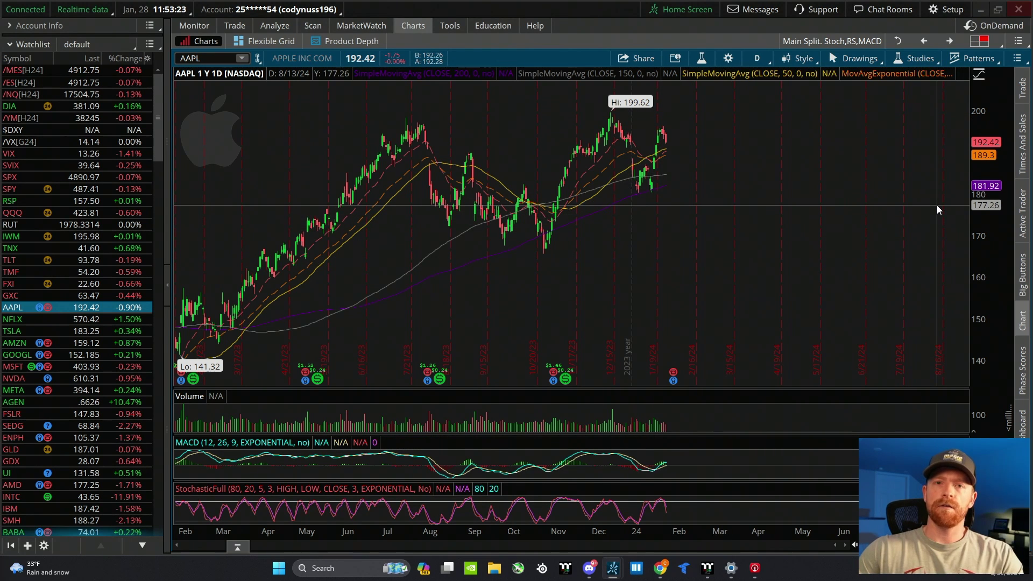
pyautogui.click(871, 62)
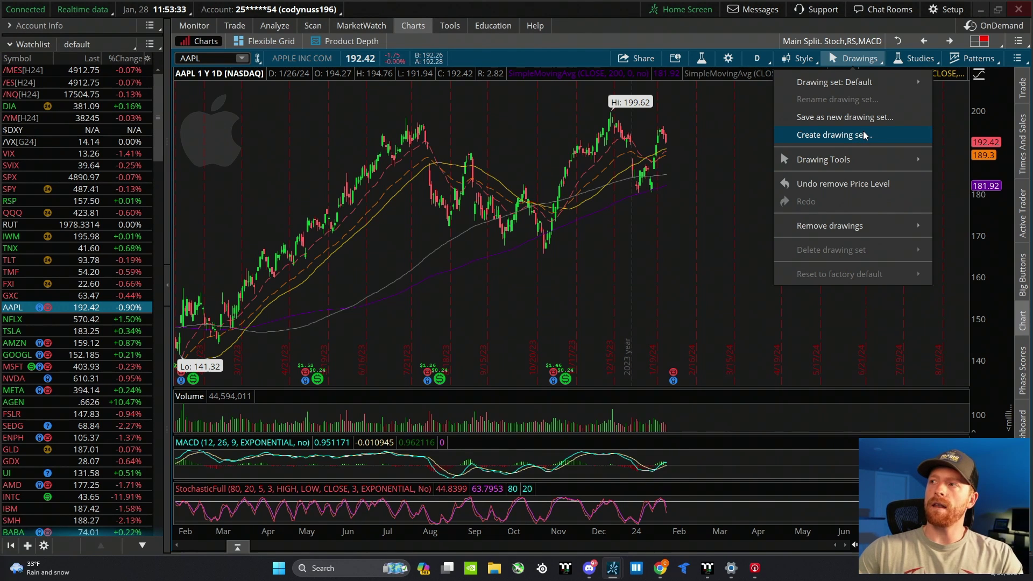
pyautogui.click(573, 41)
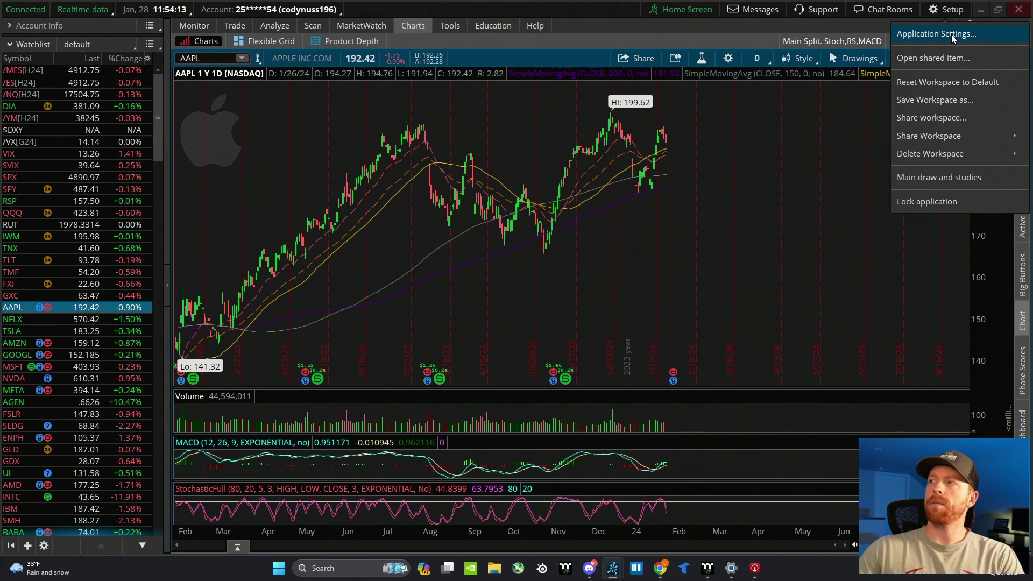
pyautogui.click(951, 35)
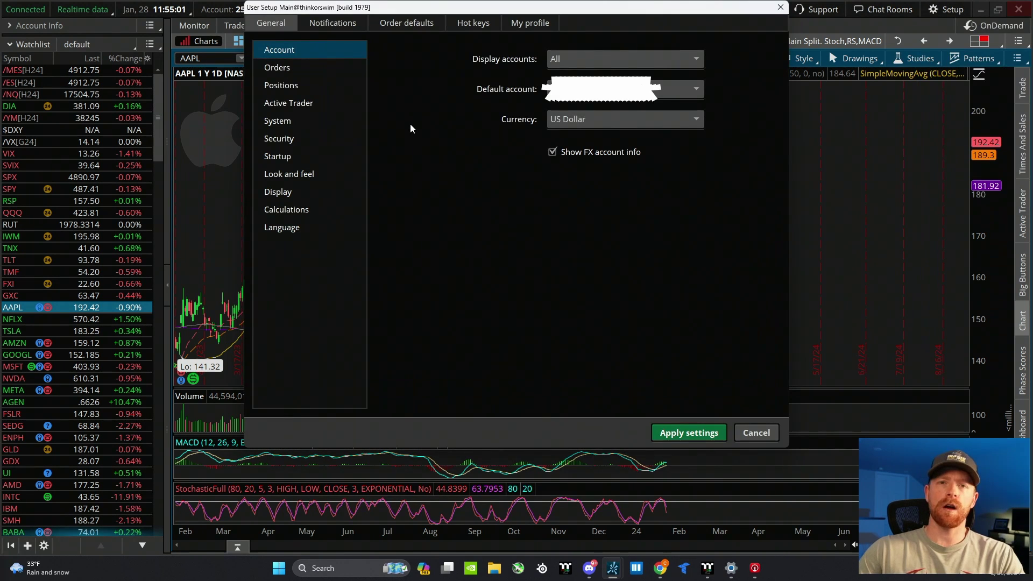
pyautogui.click(293, 125)
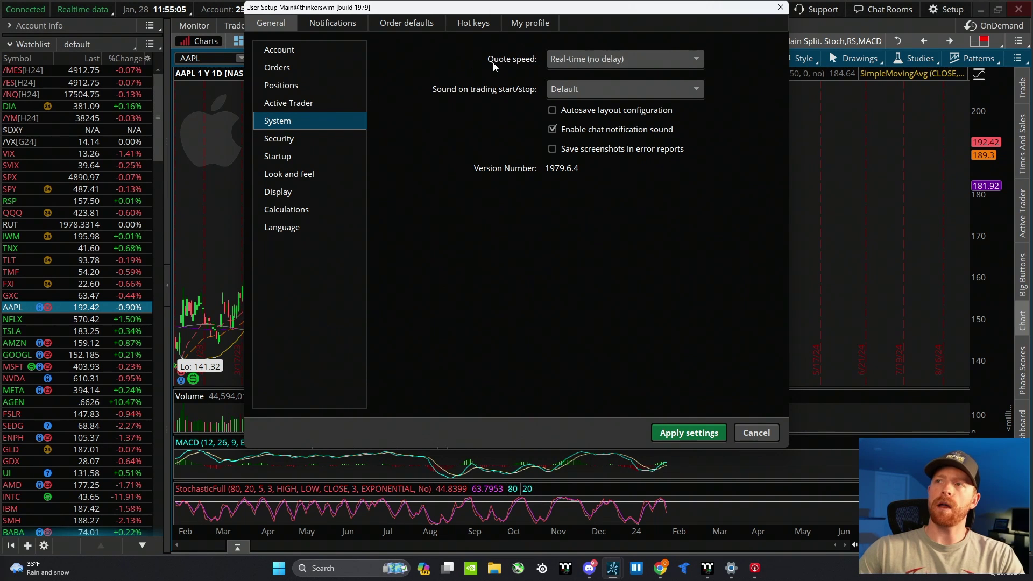
pyautogui.click(635, 58)
pyautogui.click(741, 62)
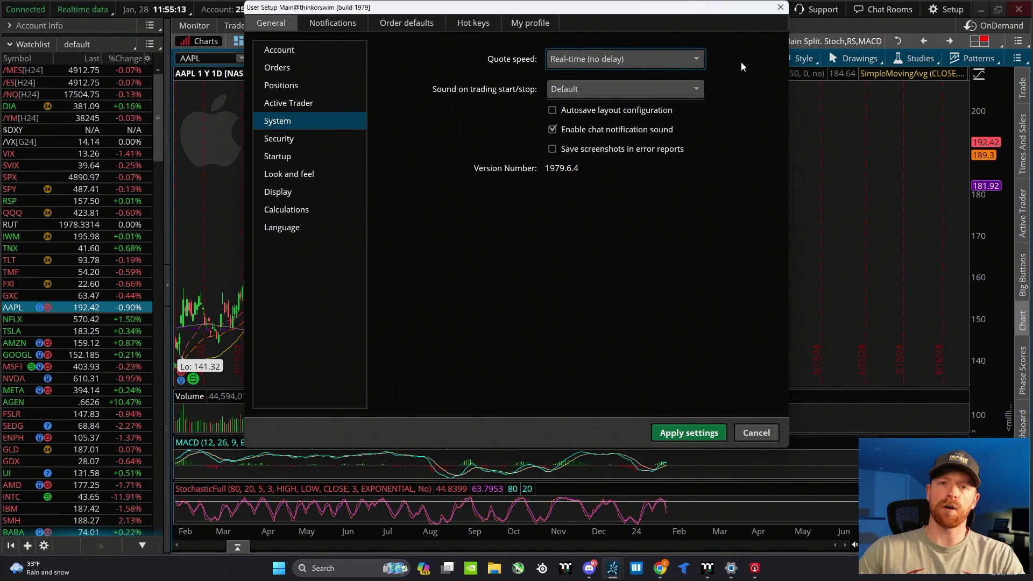
pyautogui.click(699, 432)
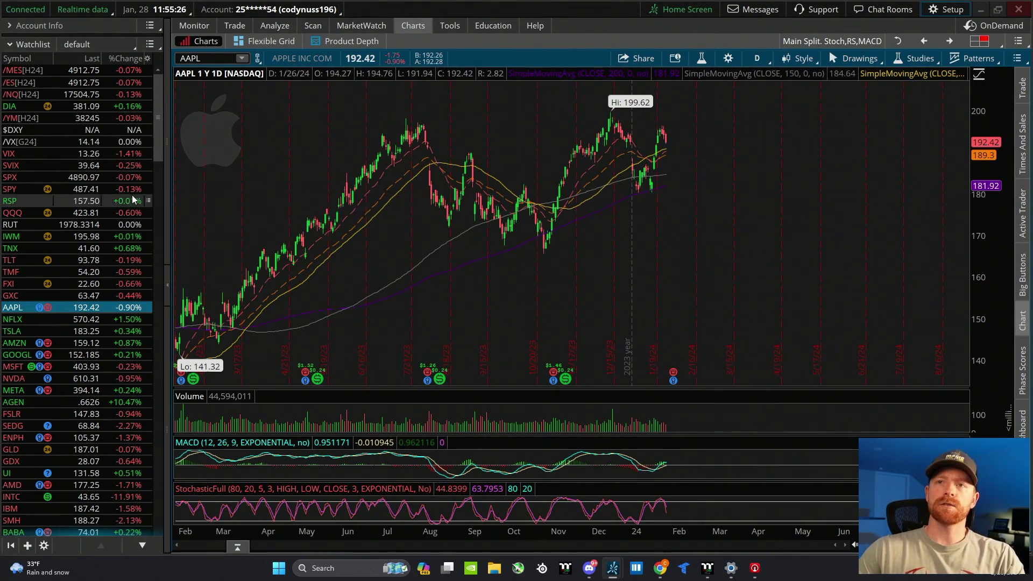
pyautogui.scroll(-13, 91, 111)
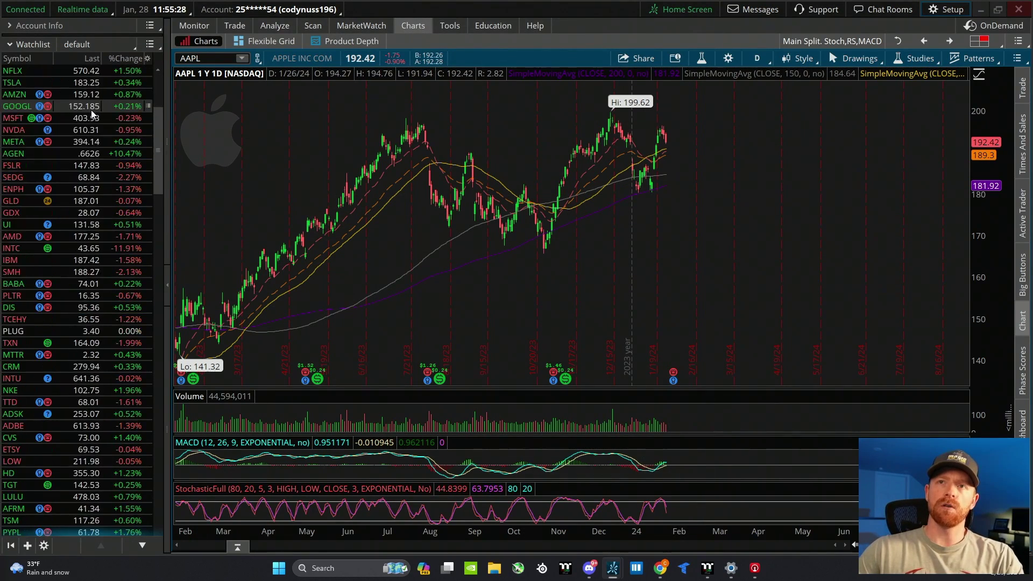
pyautogui.scroll(-13, 96, 153)
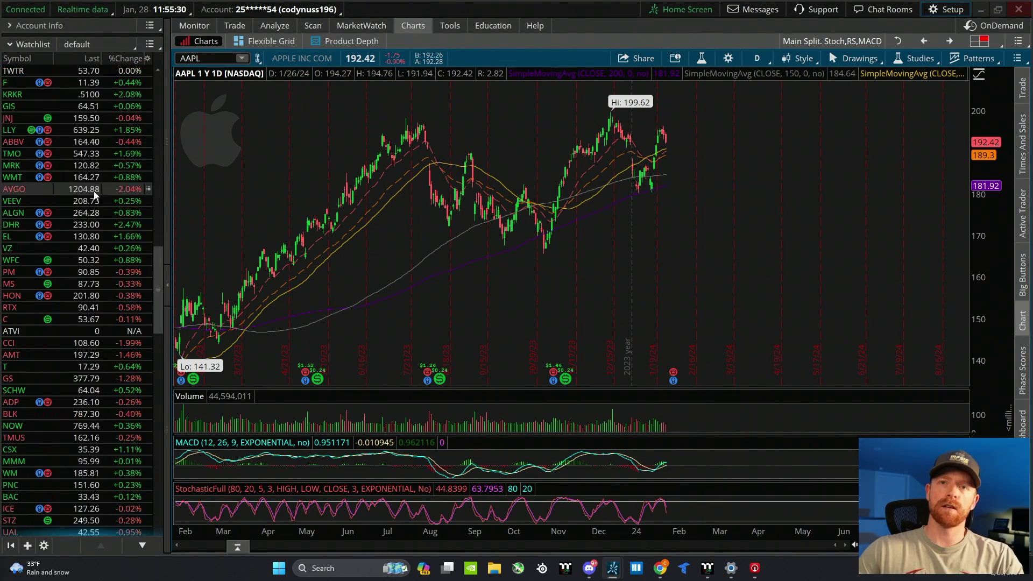
pyautogui.moveTo(159, 327); pyautogui.dragTo(152, 88)
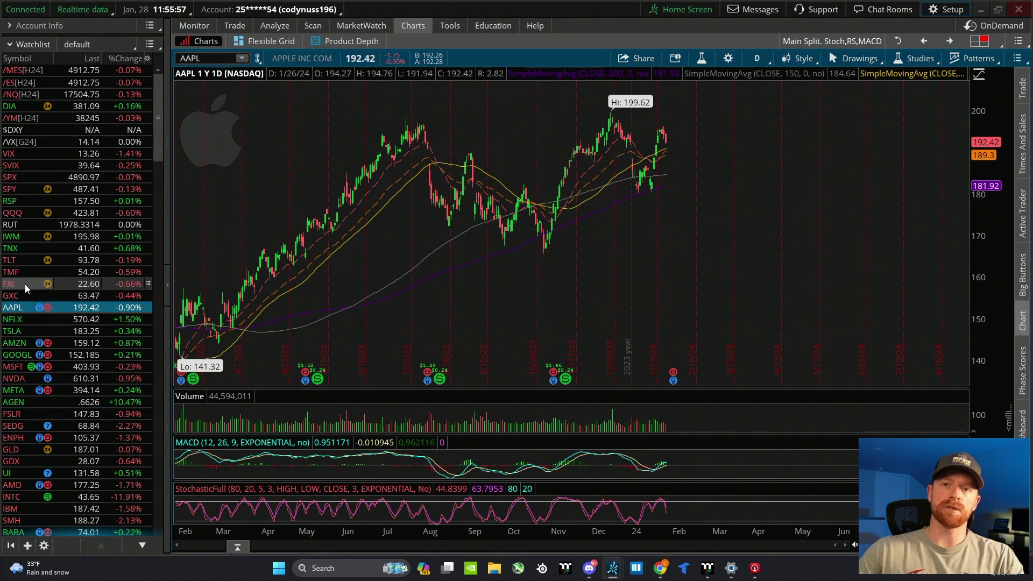
pyautogui.scroll(-2, 24, 283)
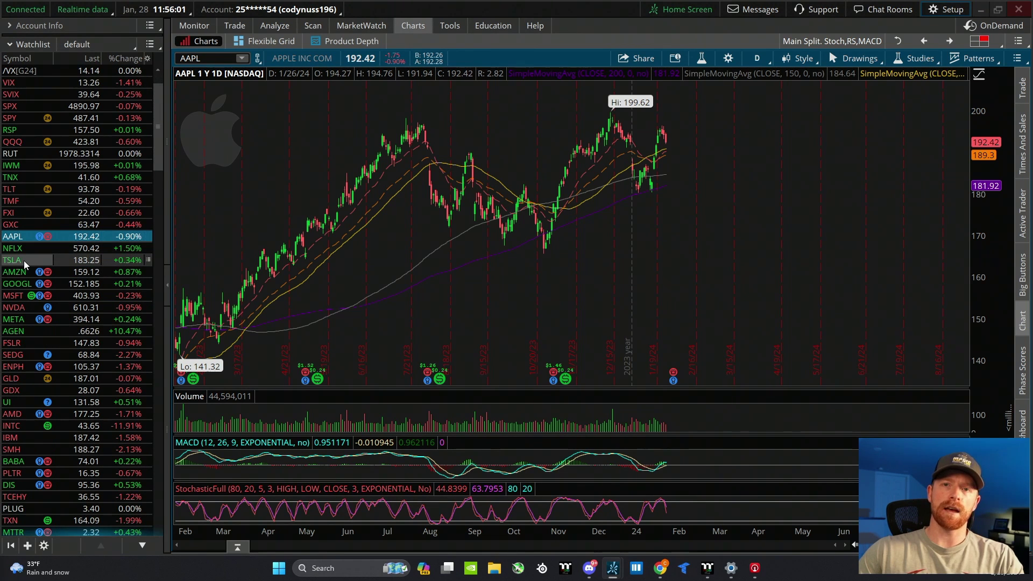
pyautogui.scroll(2, 33, 260)
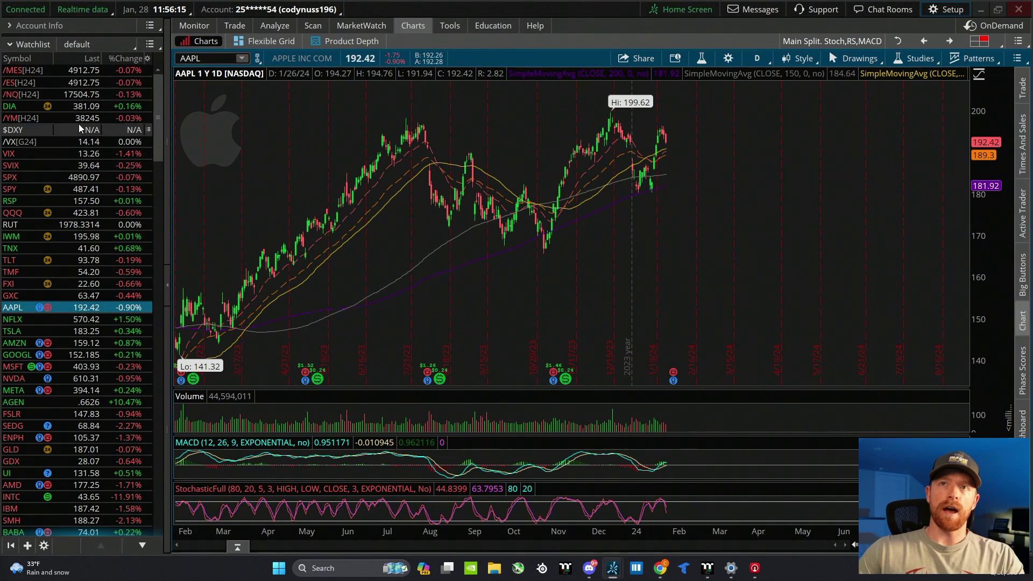
# Step: Add a watchlist gadget to the sidebar and create a new watchlist named 'Test'
pyautogui.click(28, 546)
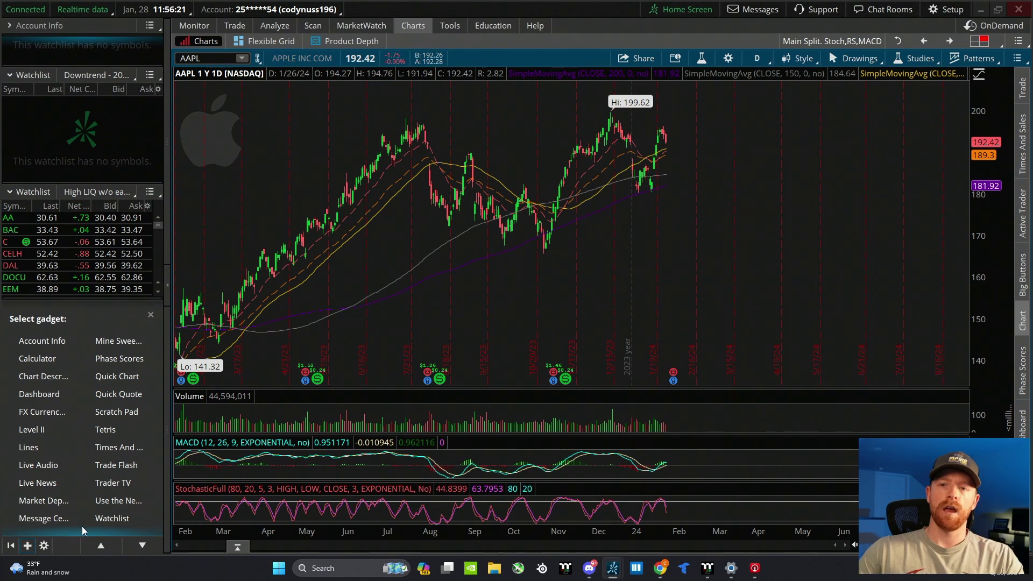
pyautogui.click(135, 518)
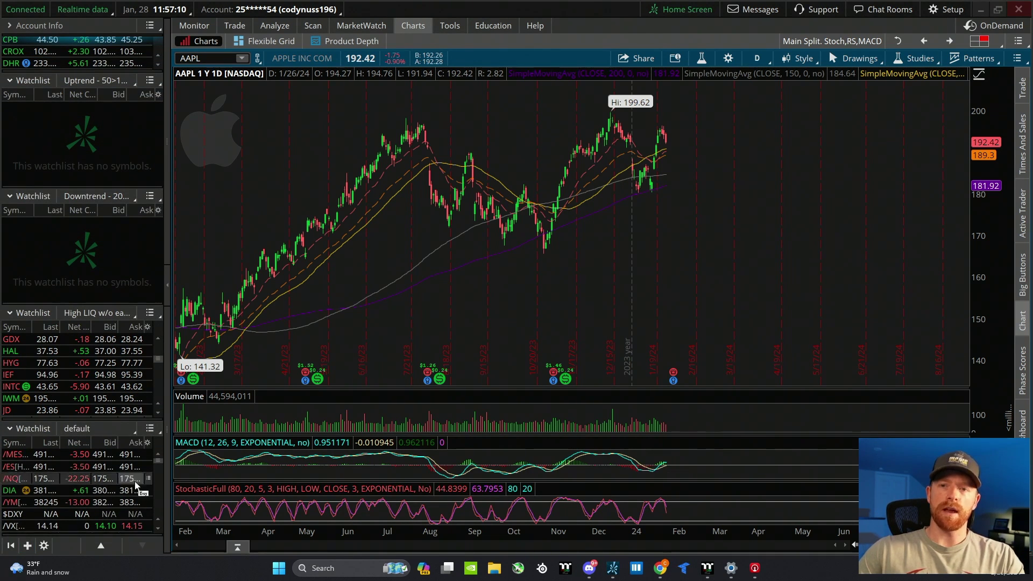
pyautogui.click(126, 427)
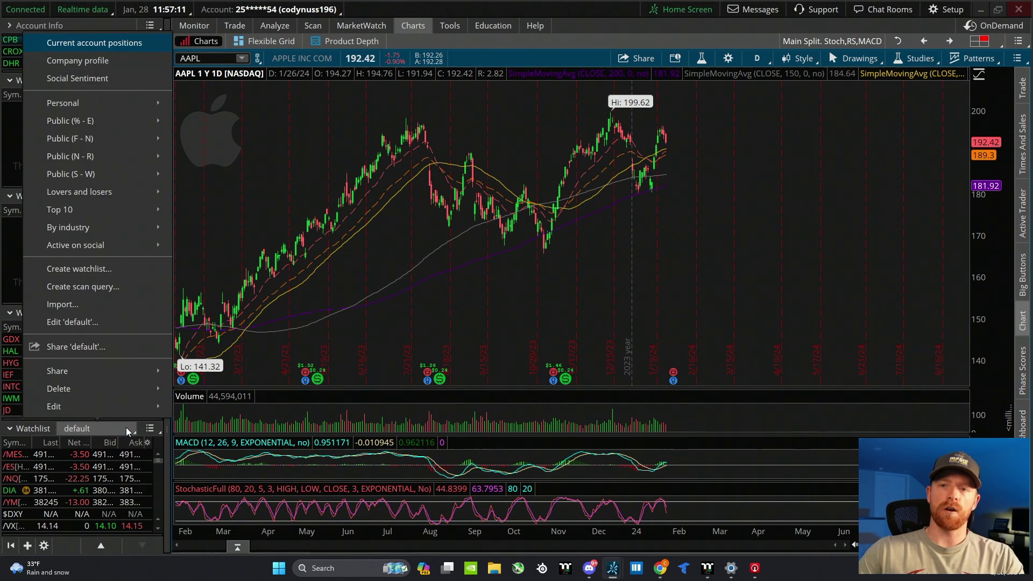
pyautogui.click(103, 271)
pyautogui.click(240, 469)
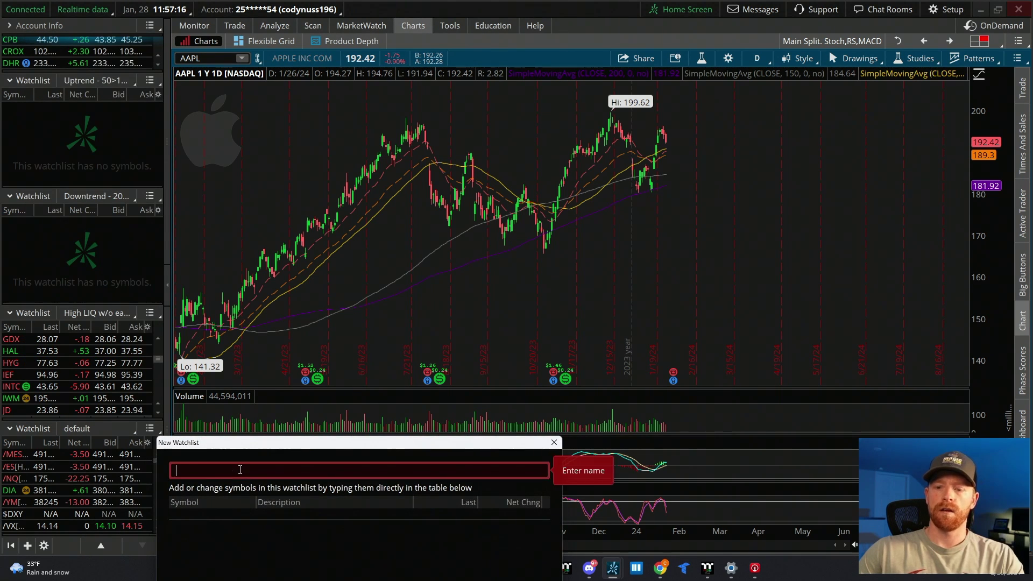
pyautogui.write('Test')
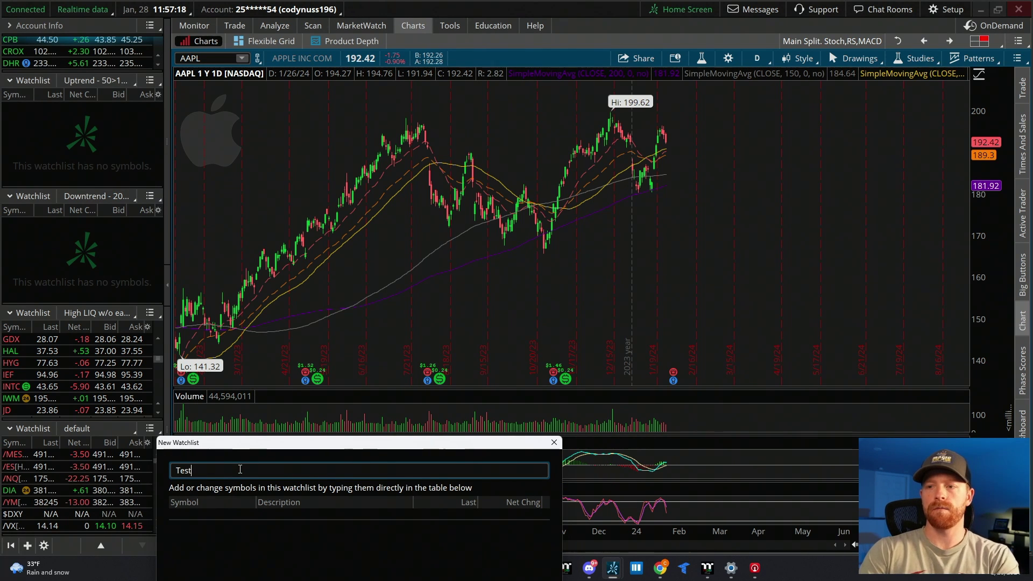
pyautogui.moveTo(367, 443); pyautogui.dragTo(381, 165)
pyautogui.click(496, 457)
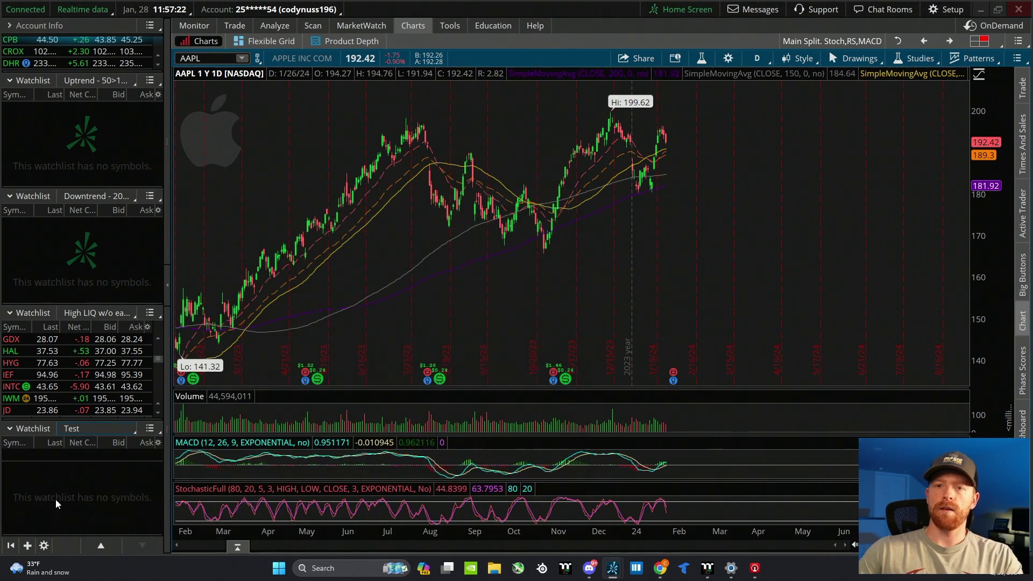
# Step: Add the symbols AAPL, GOOGL and META to the Test watchlist
pyautogui.click(18, 455)
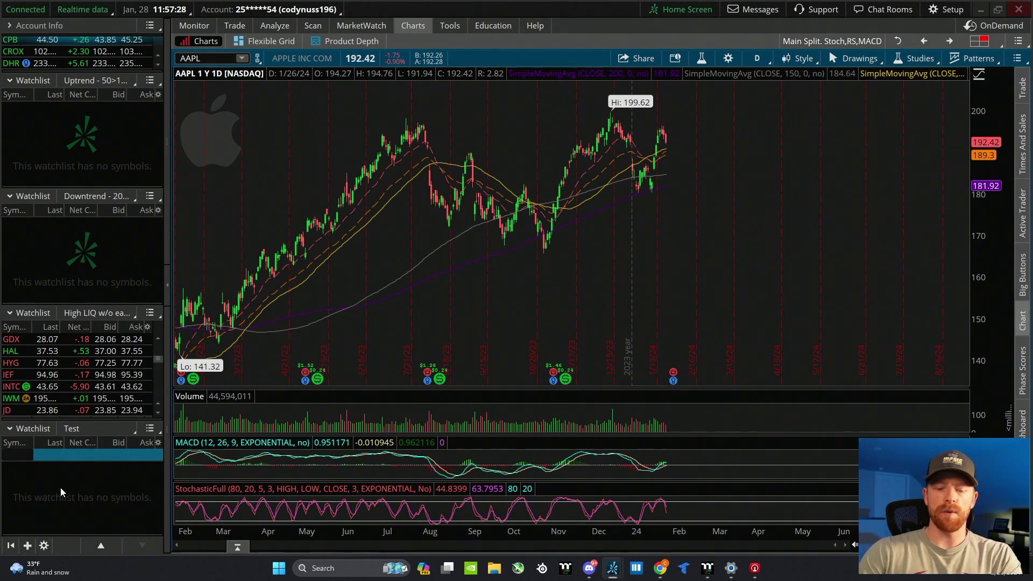
pyautogui.write('AAPL')
pyautogui.press('Return')
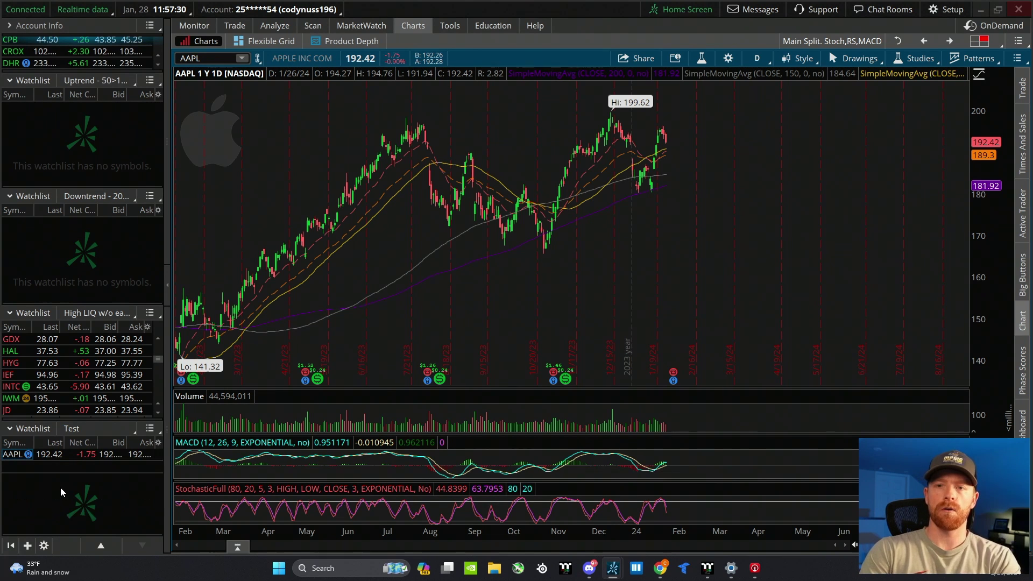
pyautogui.click(18, 465)
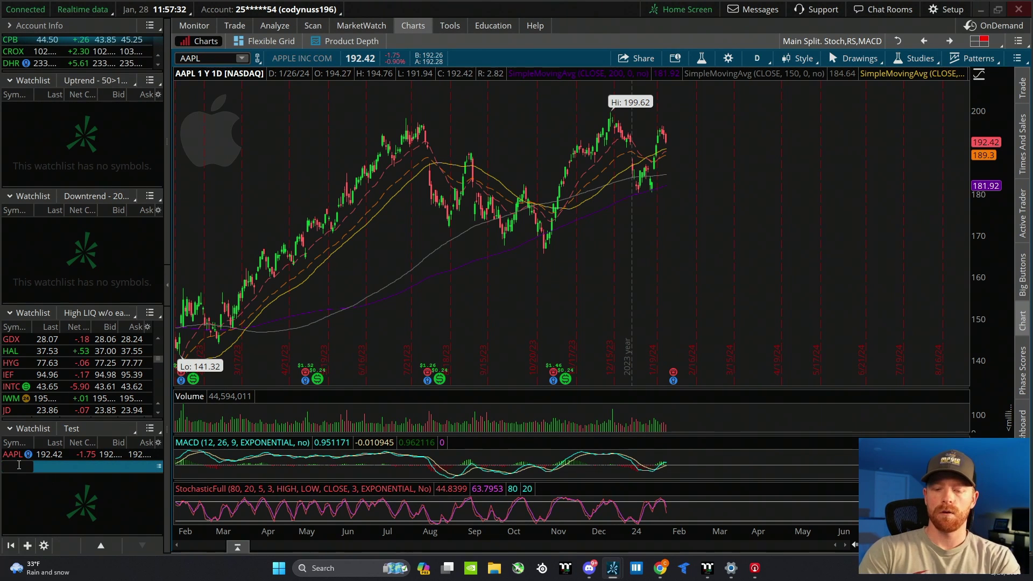
pyautogui.write('GOOGL')
pyautogui.press('Return')
pyautogui.click(24, 478)
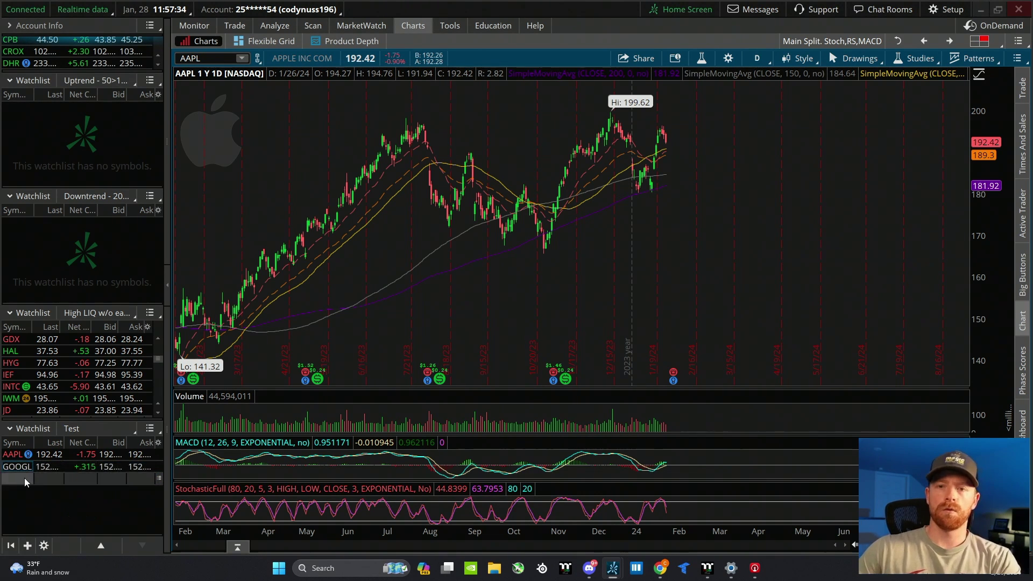
pyautogui.write('META')
pyautogui.press('Return')
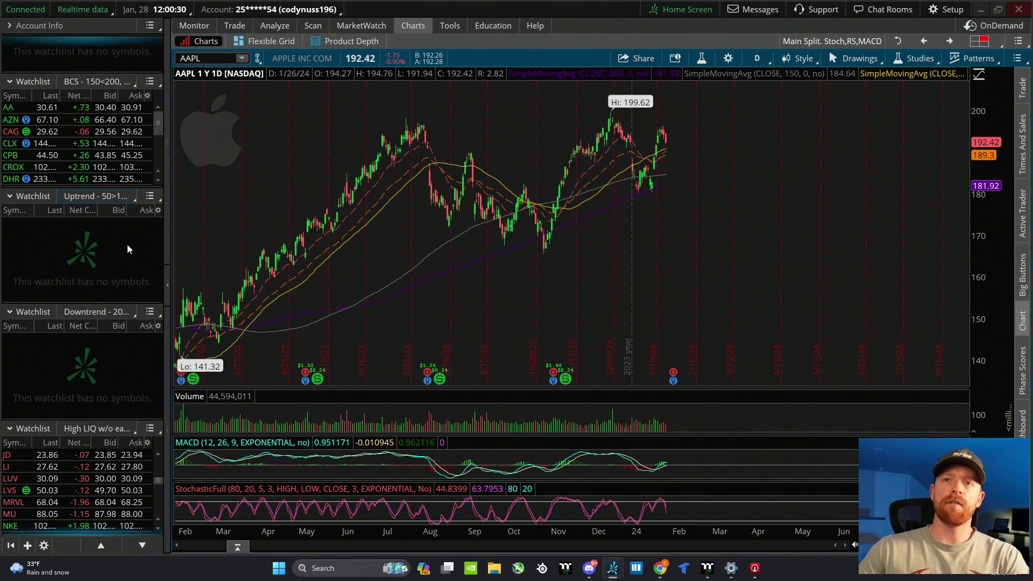
pyautogui.click(106, 544)
pyautogui.click(105, 543)
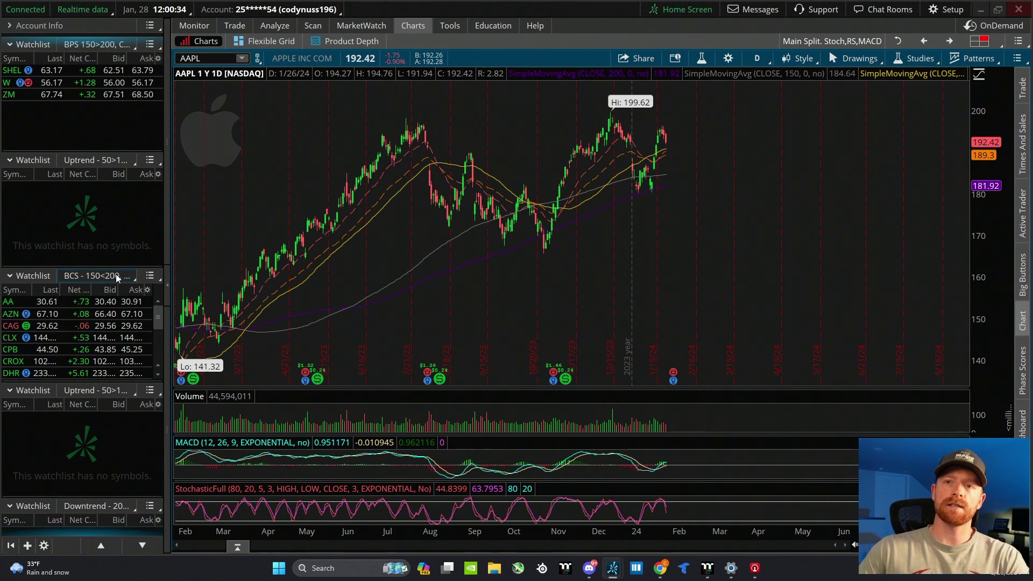
pyautogui.click(115, 274)
pyautogui.moveTo(110, 76)
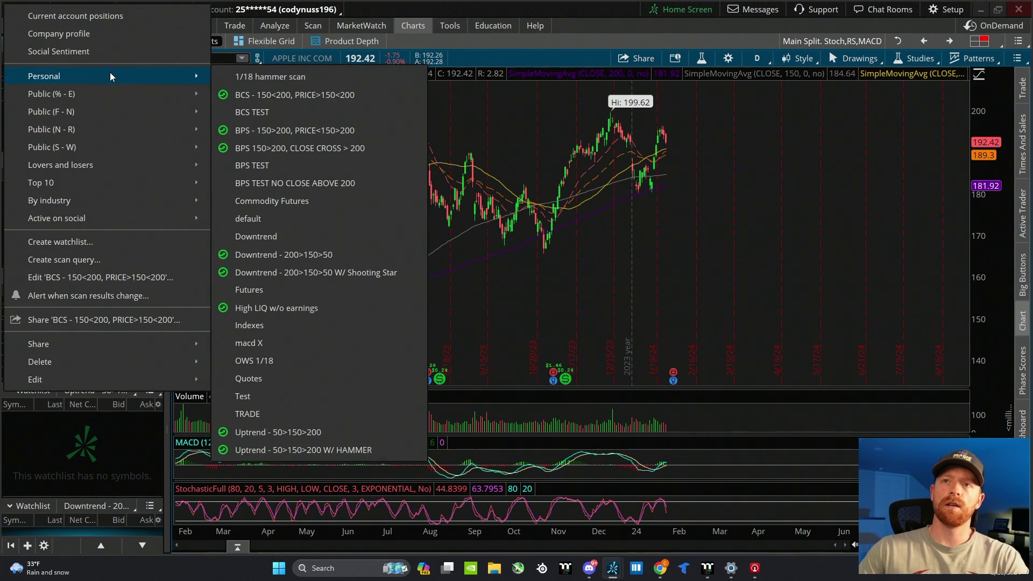
pyautogui.click(347, 228)
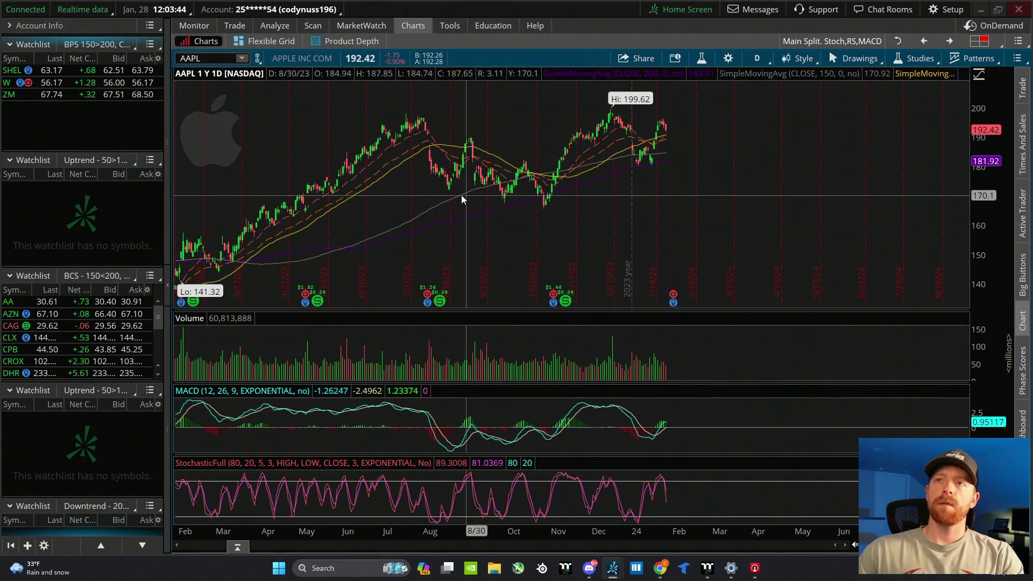
# Step: Open Stock Hacker with Close ≥20, market cap ≥5,000 M, volume ≥1,000,000 and IV ≥35% filters
pyautogui.click(322, 25)
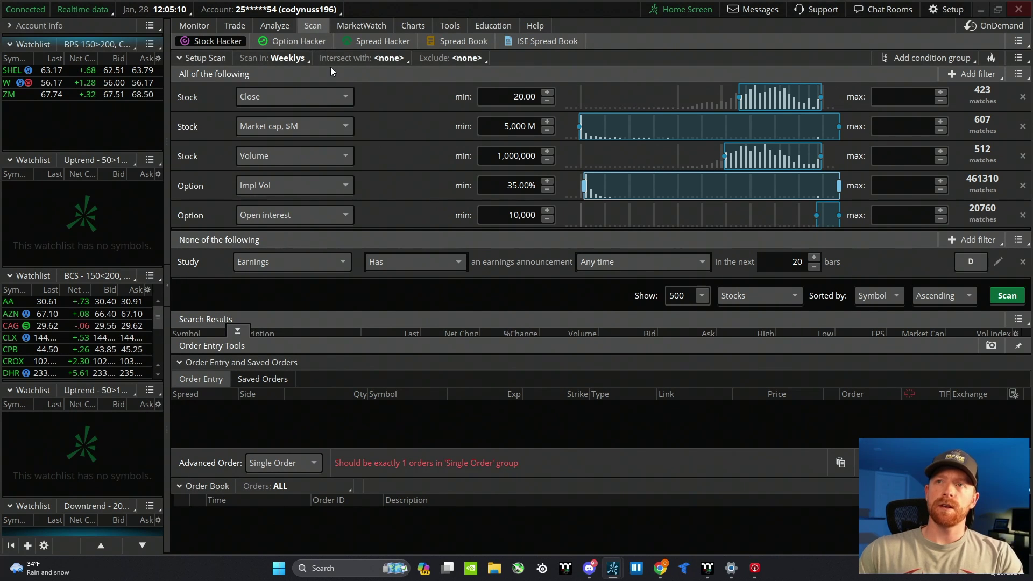
# Step: Show the AAPL option chain with the 16 FEB 24 expiration expanded
pyautogui.click(244, 26)
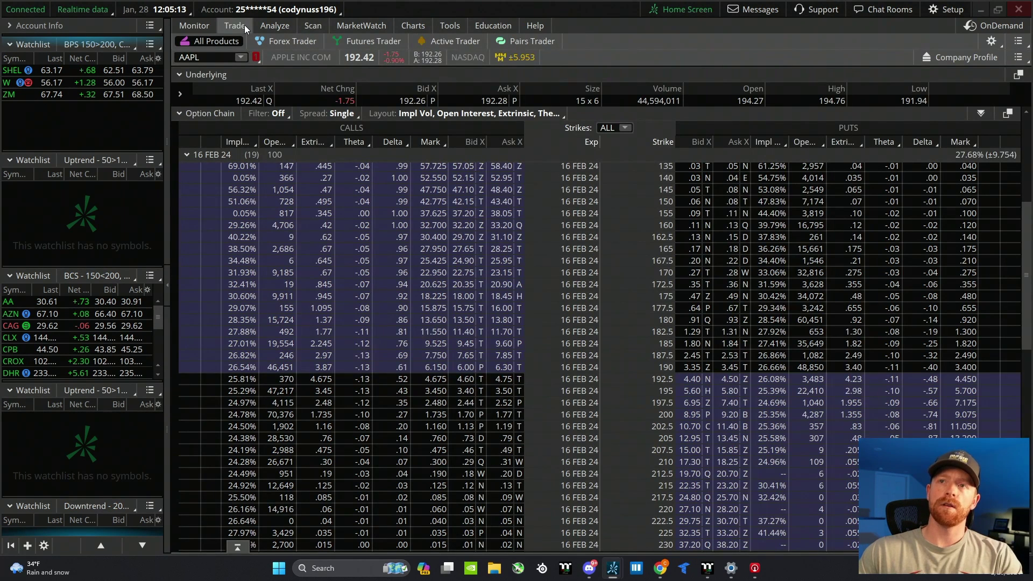
pyautogui.click(179, 114)
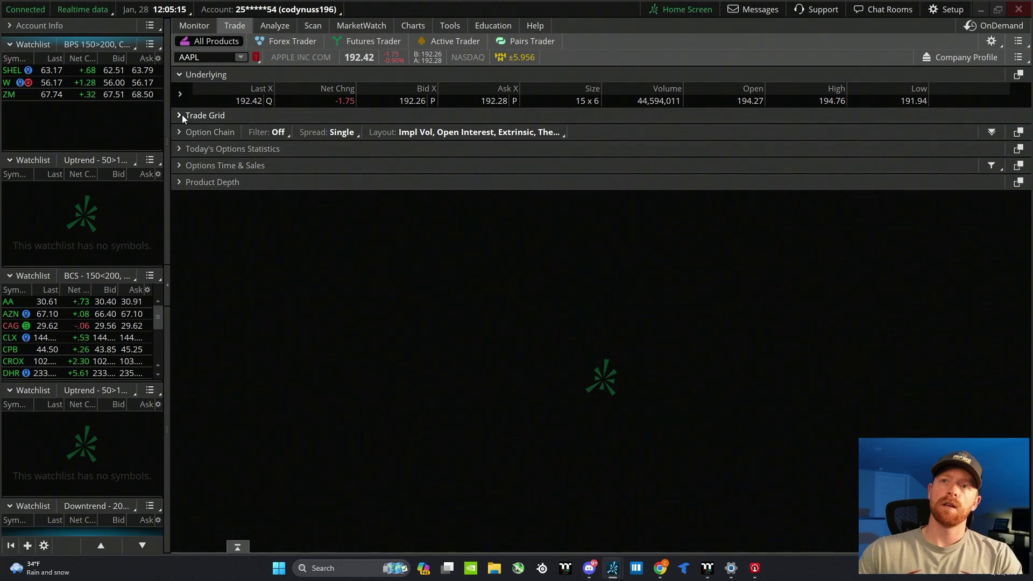
pyautogui.click(205, 133)
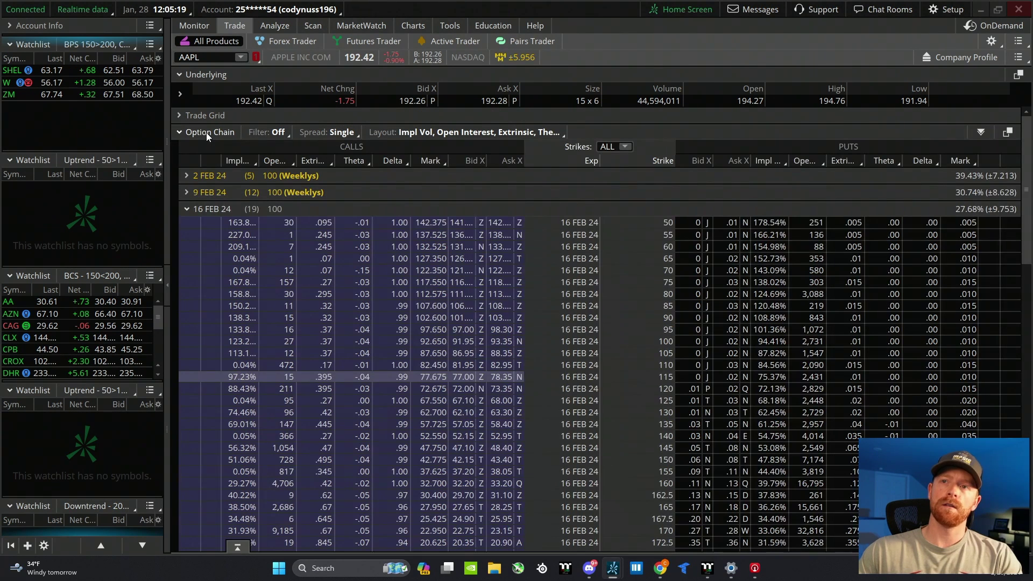
pyautogui.click(215, 209)
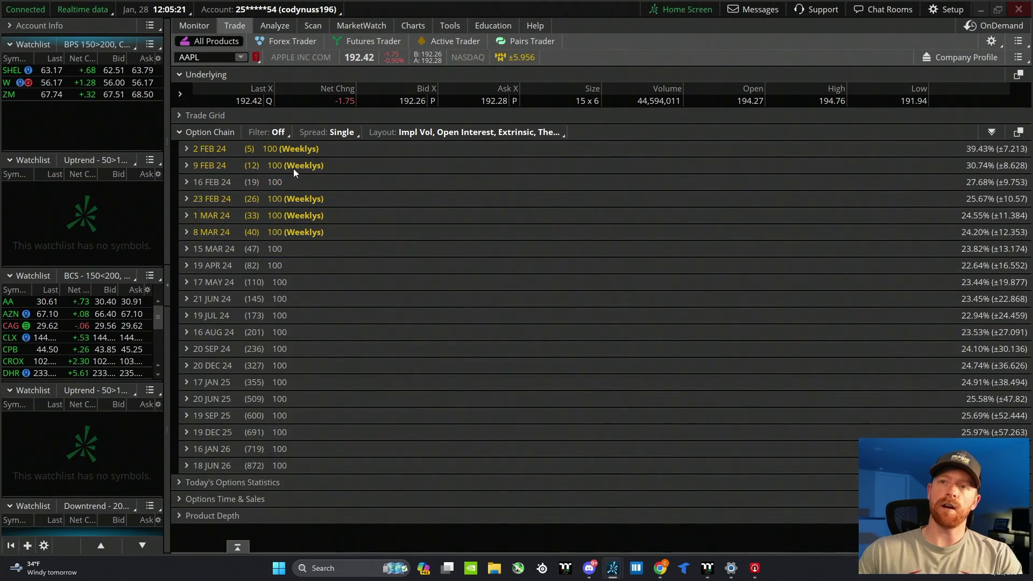
pyautogui.click(217, 181)
# Step: Open the Customize settings for the option chain's displayed columns
pyautogui.scroll(-3, 482, 264)
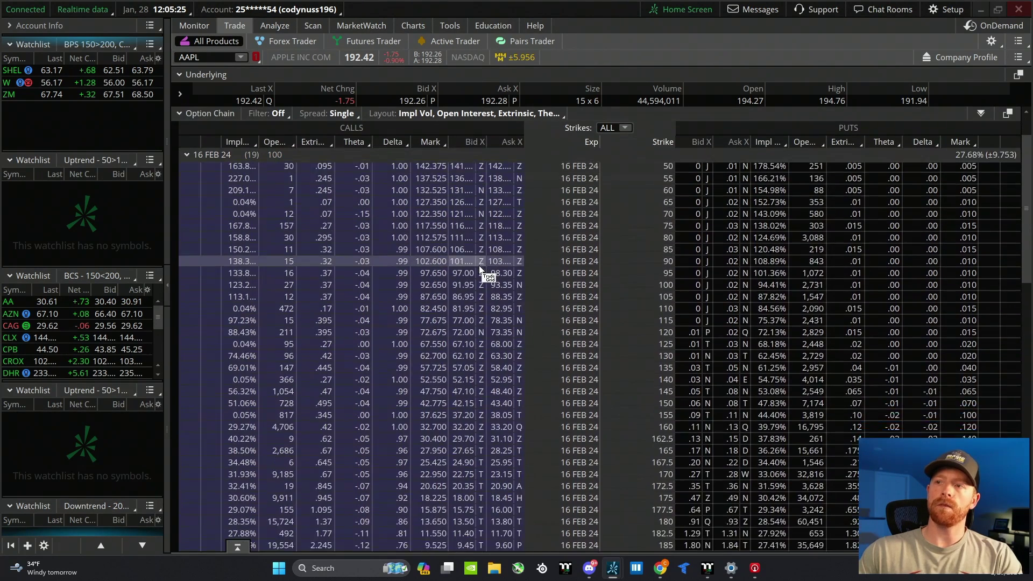
pyautogui.scroll(-2, 482, 269)
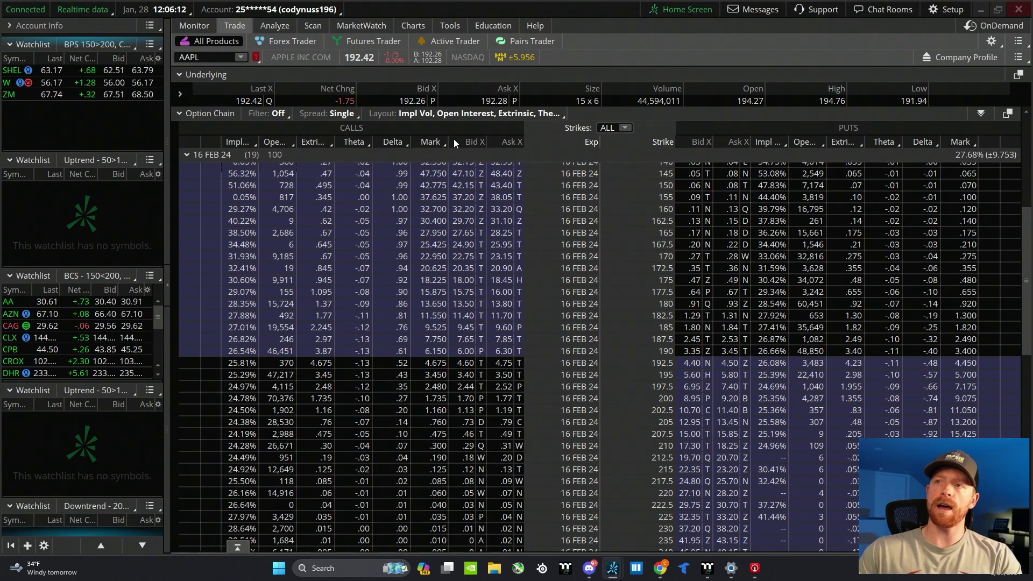
pyautogui.click(387, 114)
pyautogui.click(399, 249)
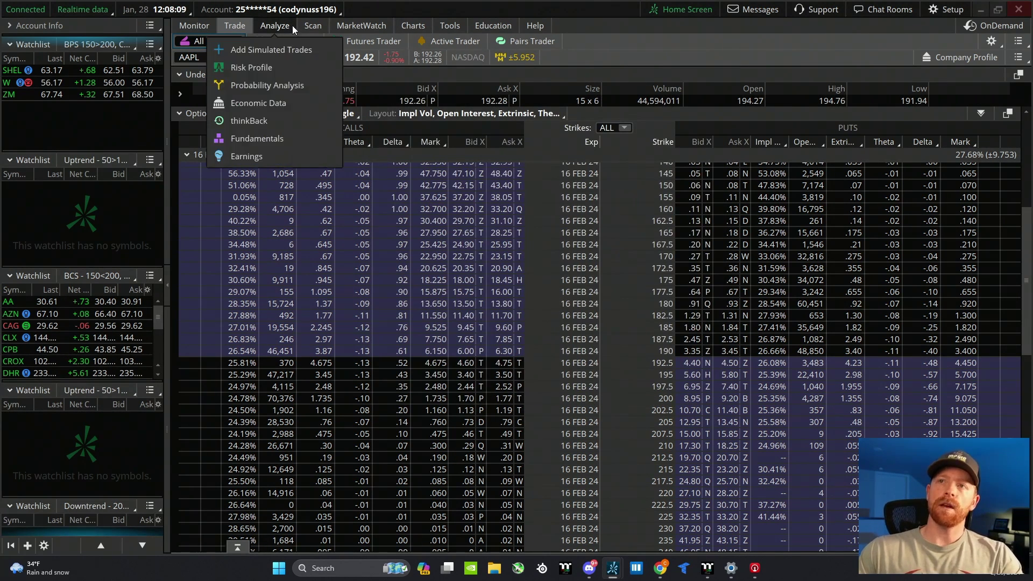
# Step: Step through AAPL's Probability Analysis, Economic Data, thinkBack and Fundamentals, ending on Risk Profile
pyautogui.click(292, 24)
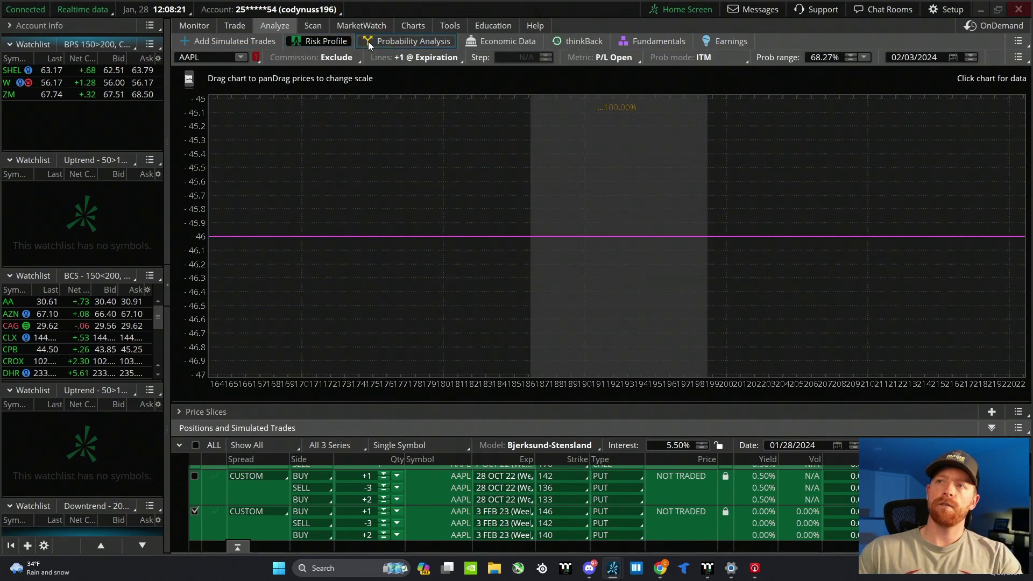
pyautogui.click(371, 41)
pyautogui.click(500, 46)
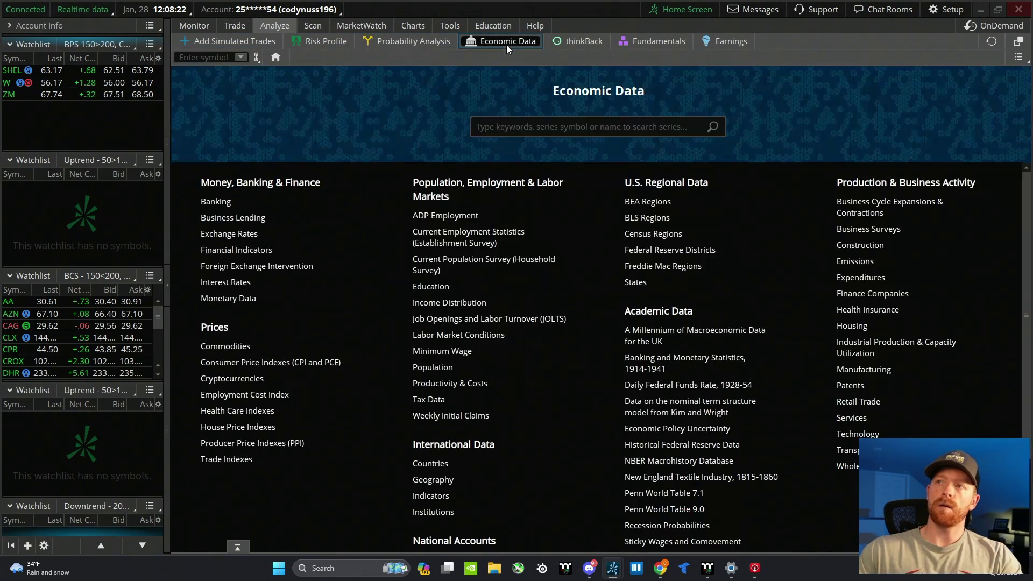
pyautogui.click(579, 41)
pyautogui.click(637, 41)
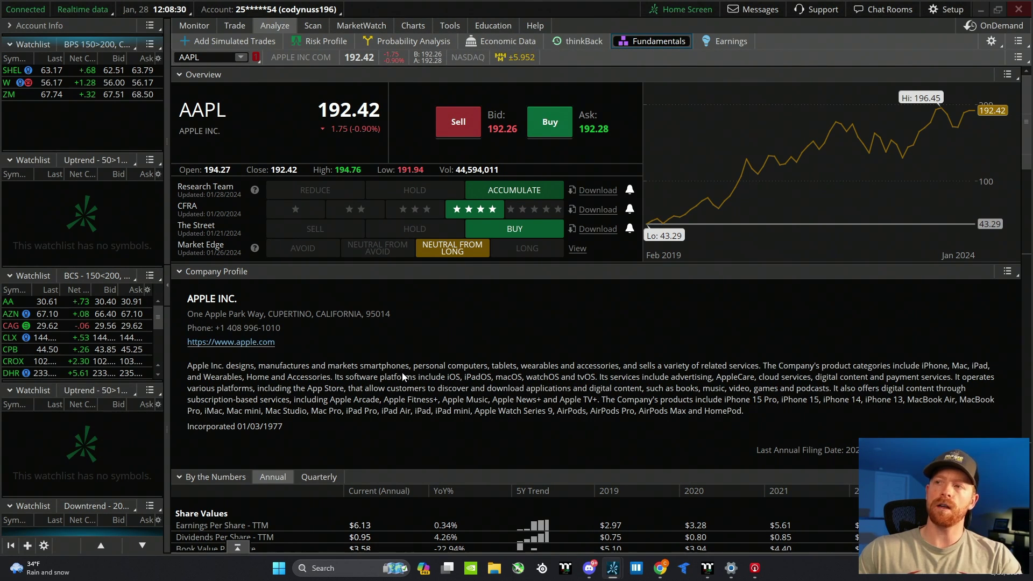
pyautogui.click(326, 43)
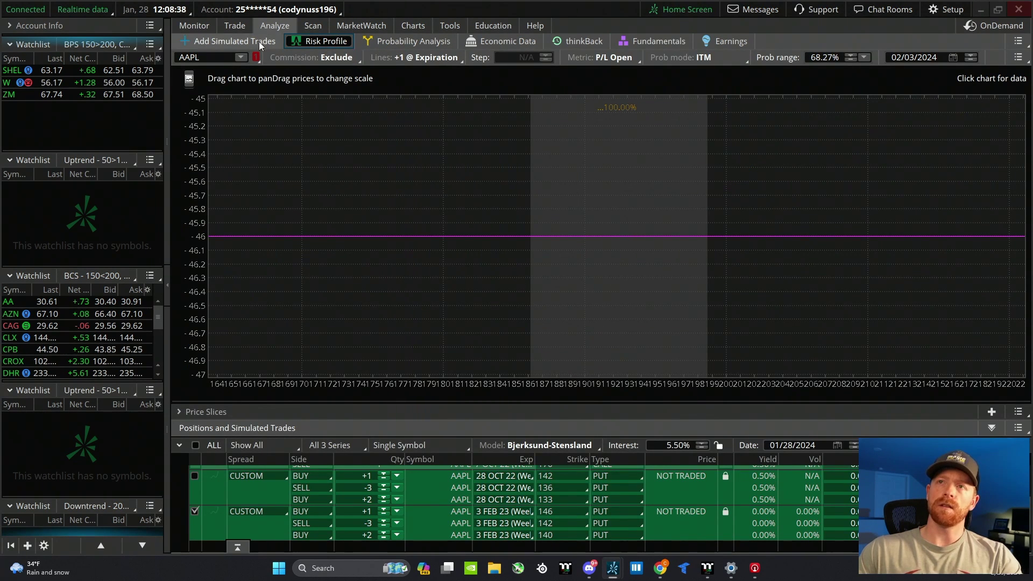
# Step: Build a 16 FEB 24 order: buy the 192.5 call, sell the 190 put, buy the 187.5 put
pyautogui.click(242, 25)
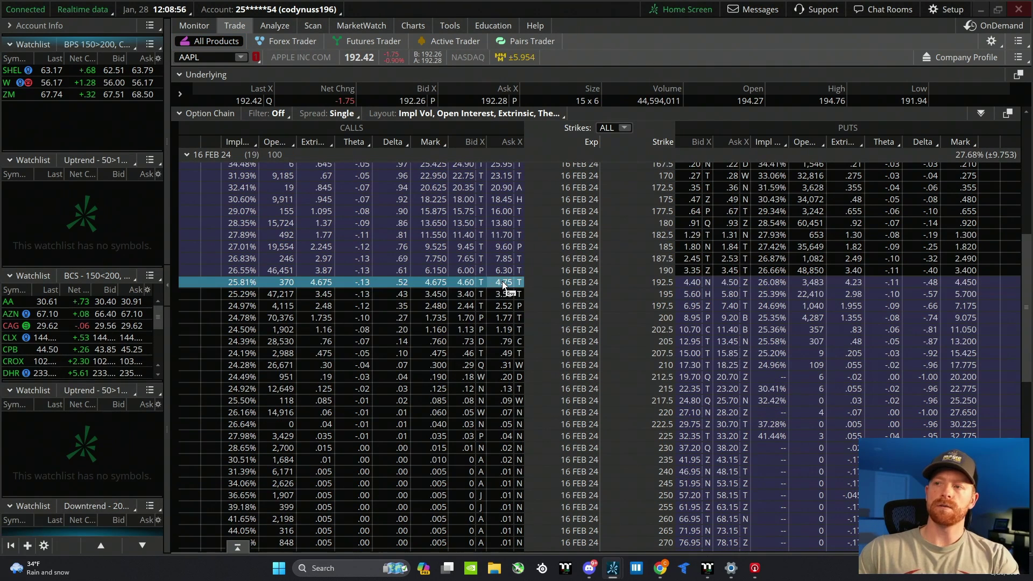
pyautogui.click(503, 283)
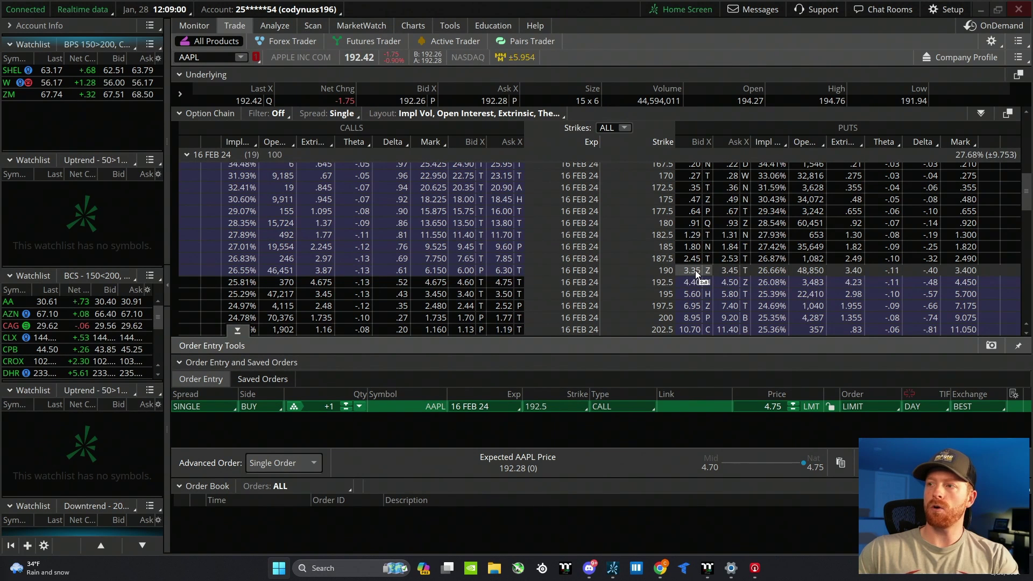
pyautogui.keyDown('ctrl'); pyautogui.click(695, 270); pyautogui.keyUp('ctrl')
pyautogui.keyDown('ctrl'); pyautogui.click(727, 260); pyautogui.keyUp('ctrl')
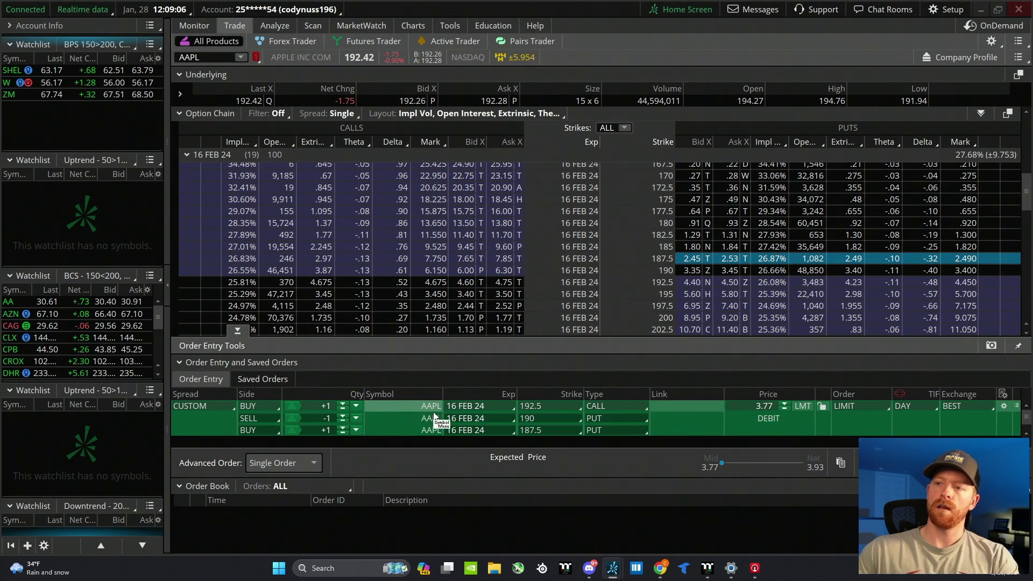
pyautogui.rightClick(559, 418)
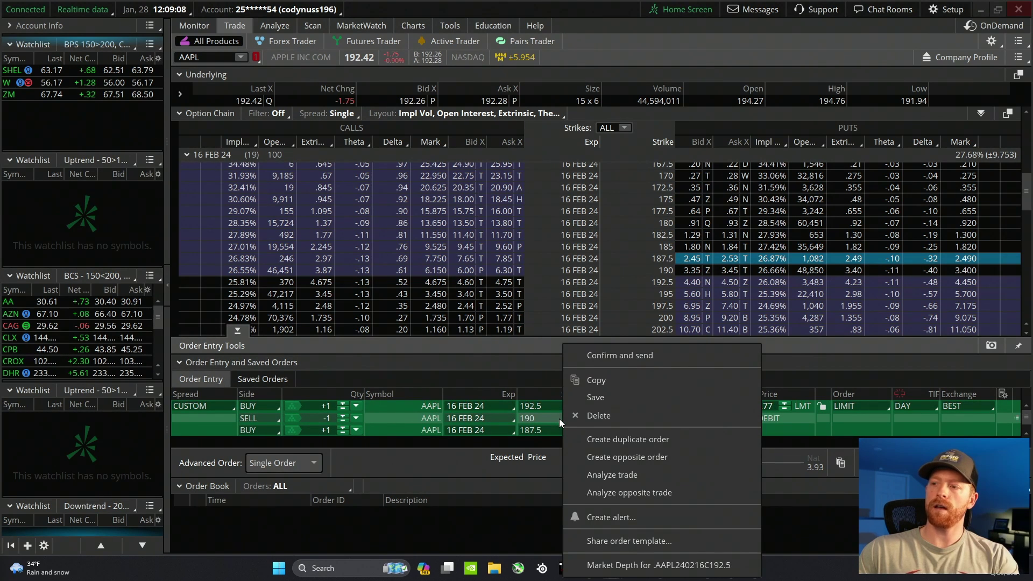
# Step: Analyze the custom trade's P/L and move the projection date to 02/15/2024
pyautogui.click(638, 476)
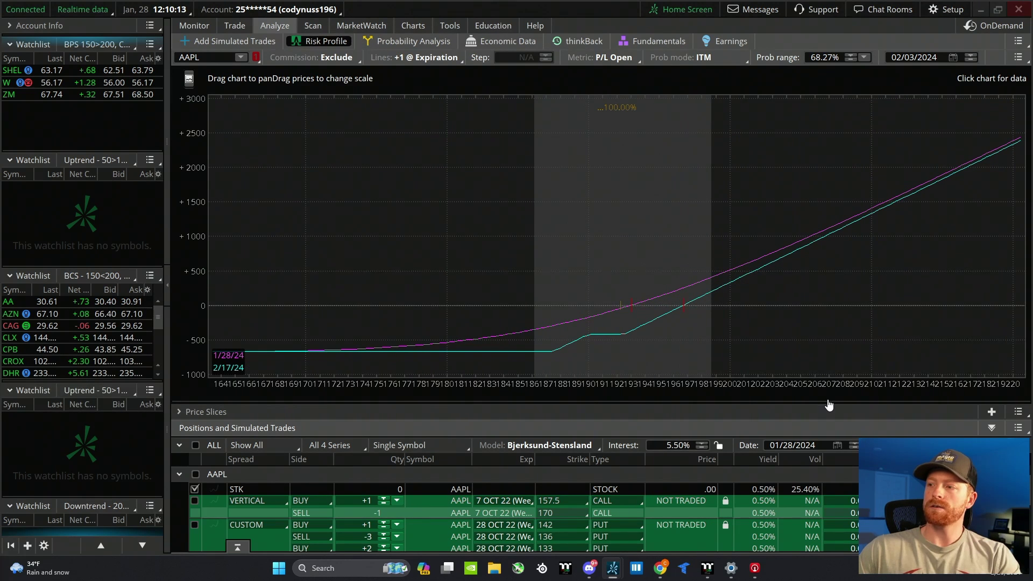
pyautogui.click(854, 443)
pyautogui.click(856, 444)
pyautogui.click(855, 445)
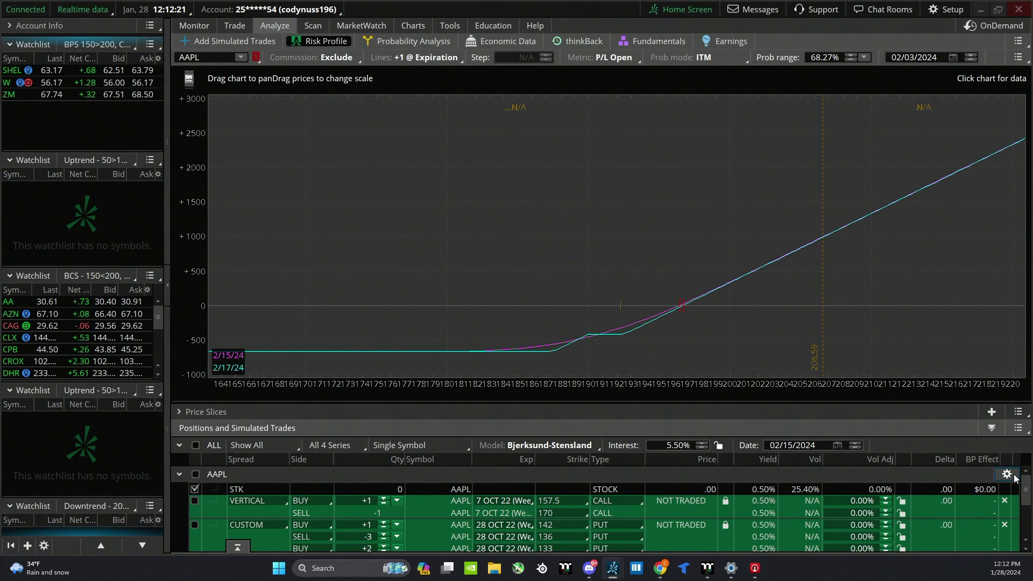
# Step: Apply a +20% volatility adjustment to AAPL so P/L is recalculated at 45.40% vol
pyautogui.click(1014, 477)
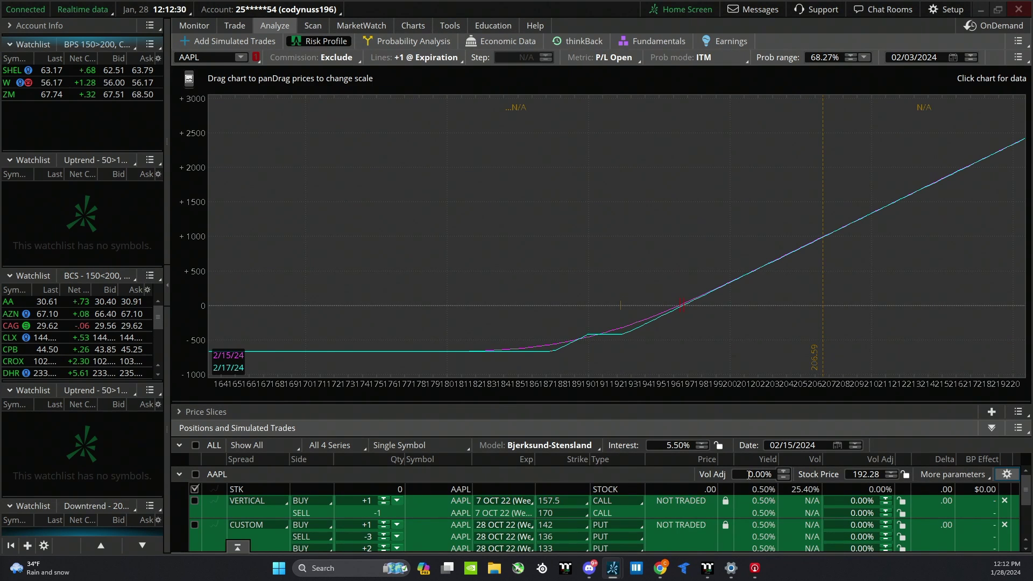
pyautogui.click(749, 474)
pyautogui.press('Return')
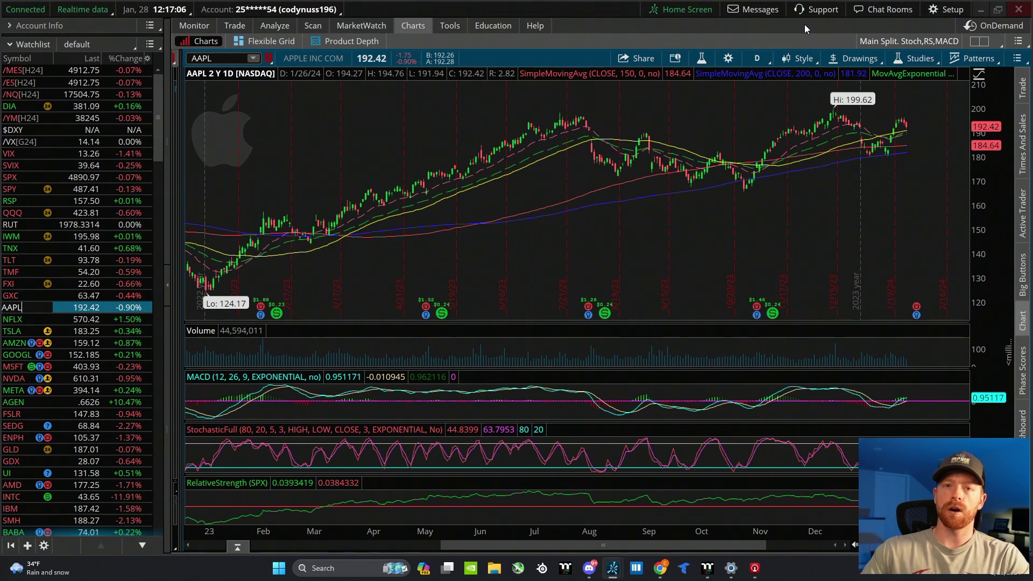
# Step: Start saving the grid, cancel, then load the saved 8 chart layout
pyautogui.click(999, 43)
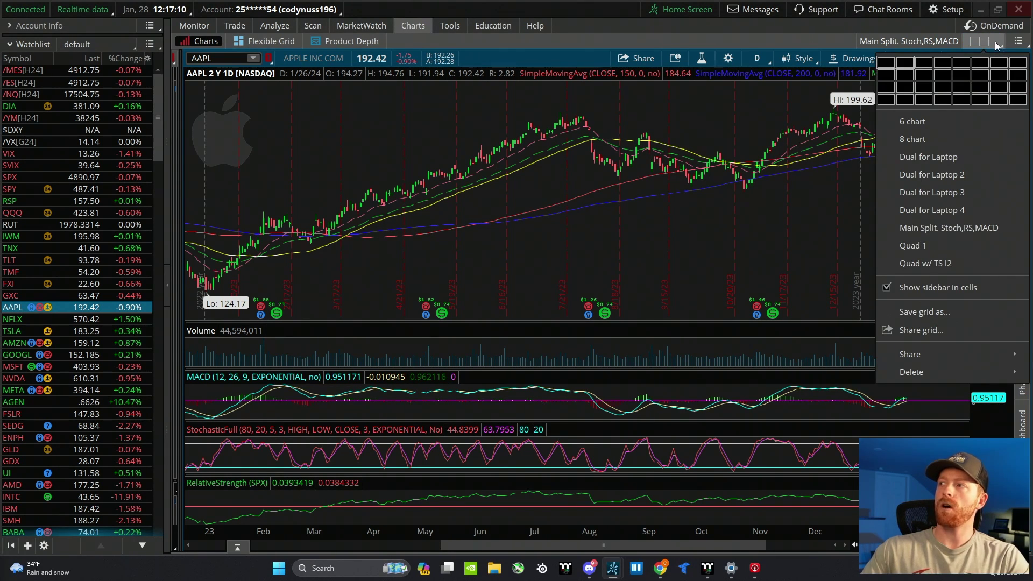
pyautogui.click(941, 313)
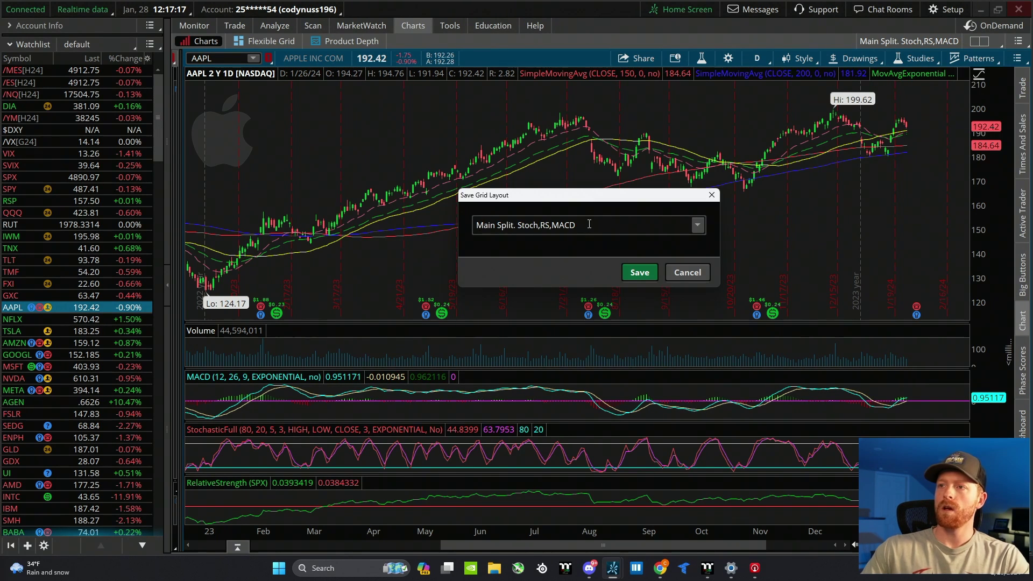
pyautogui.click(700, 275)
pyautogui.click(991, 41)
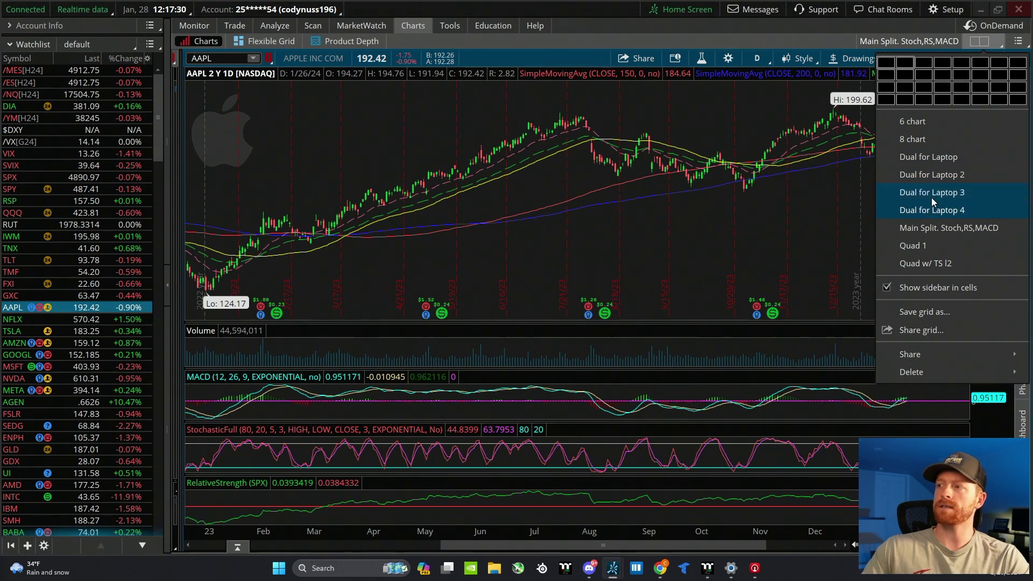
pyautogui.click(933, 141)
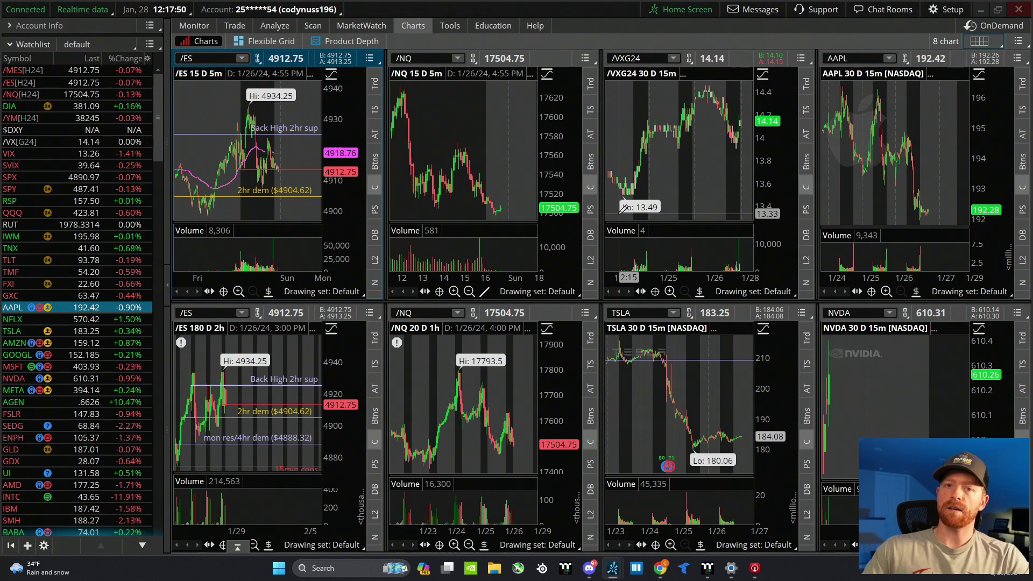
# Step: Load the Main Split. Stoch,RS,MACD layout, then switch to a 2×2 grid
pyautogui.click(996, 42)
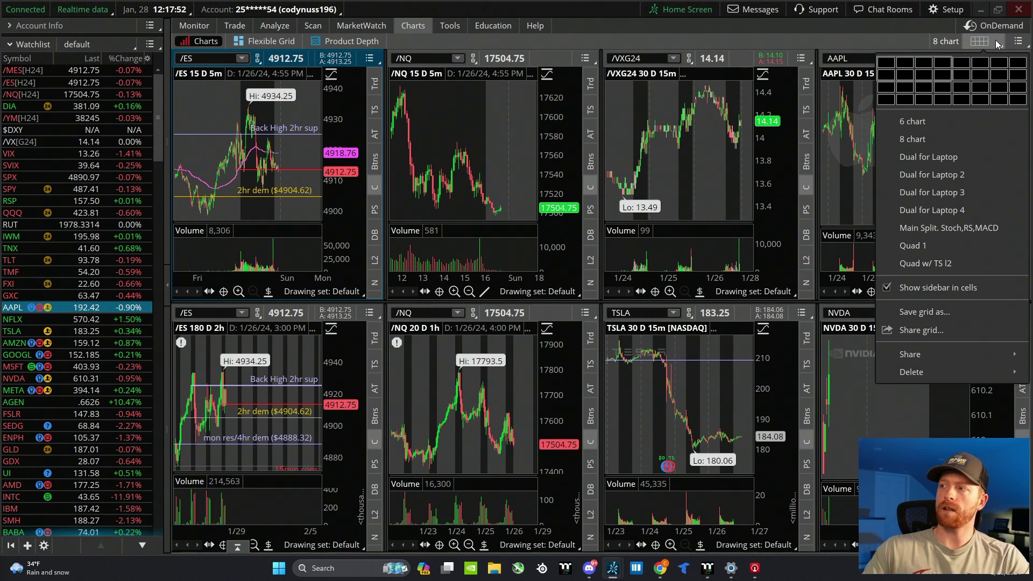
pyautogui.click(971, 228)
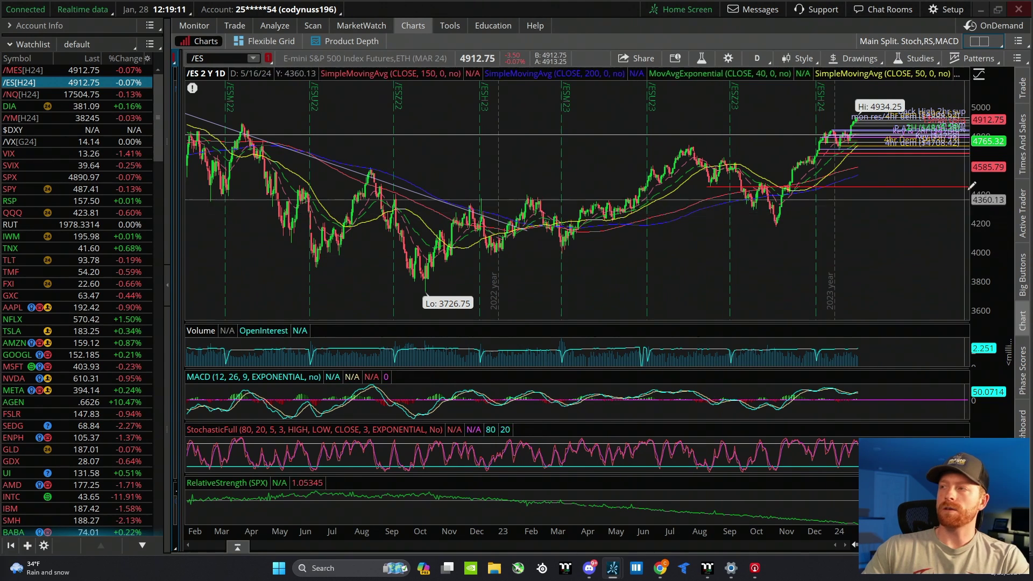
pyautogui.click(996, 43)
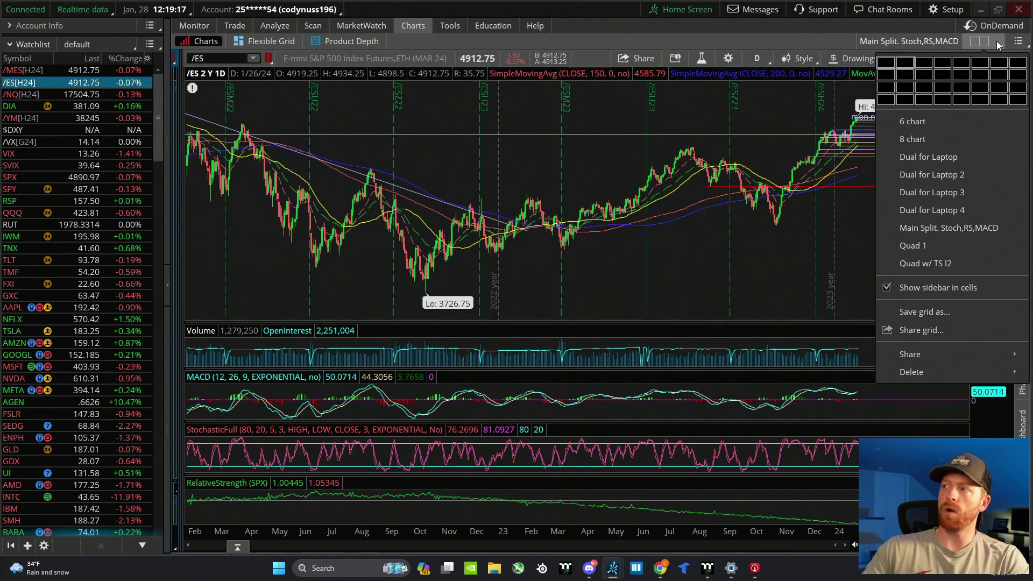
pyautogui.click(907, 74)
# Step: Load AAPL in the lower-left cell and META in the lower-right cell
pyautogui.click(205, 313)
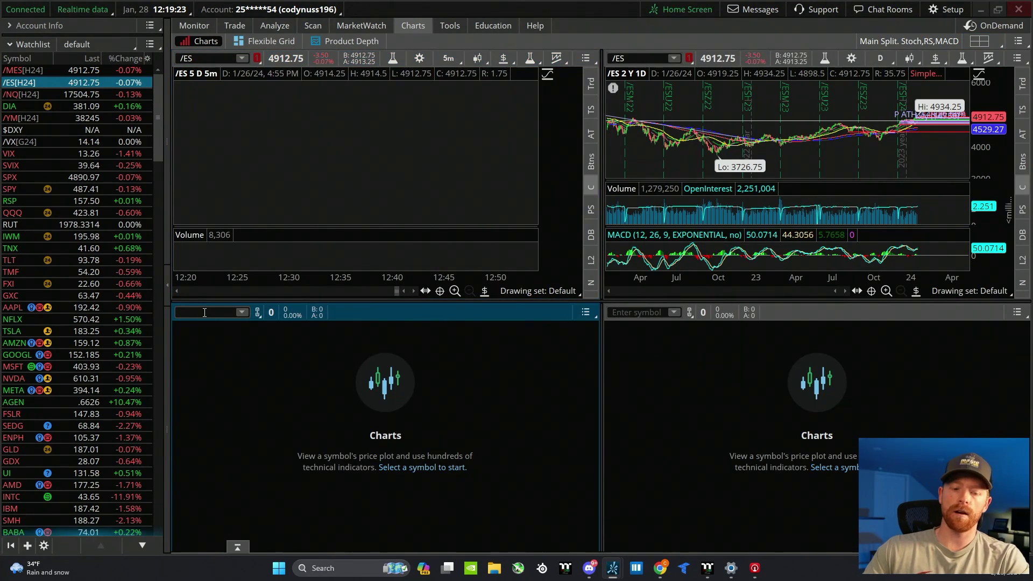
pyautogui.write('AAPL')
pyautogui.press('Return')
pyautogui.click(638, 312)
pyautogui.write('META')
pyautogui.press('Return')
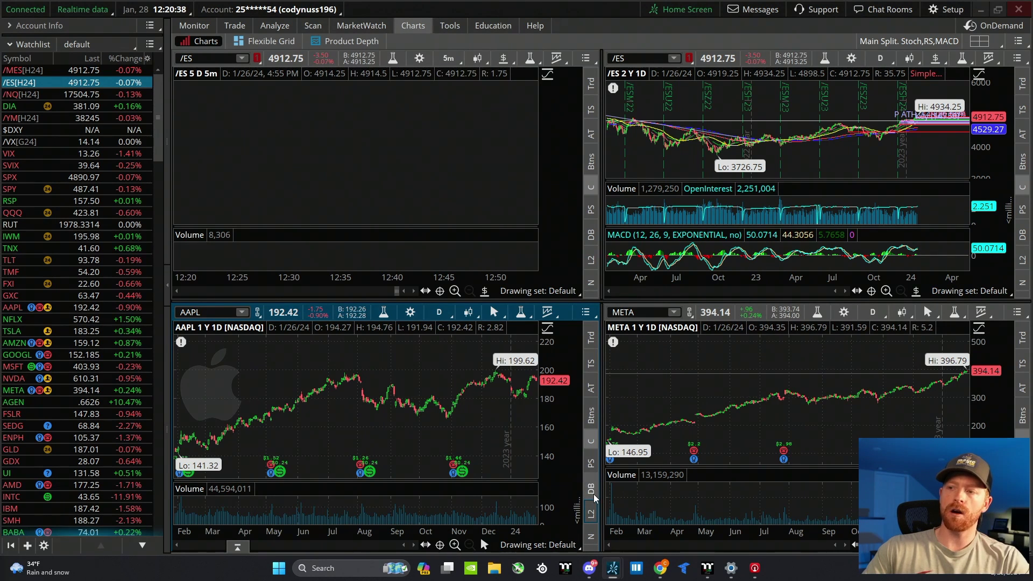
# Step: Show and hide the Level II and Time & Sales panels beside the AAPL chart
pyautogui.click(591, 514)
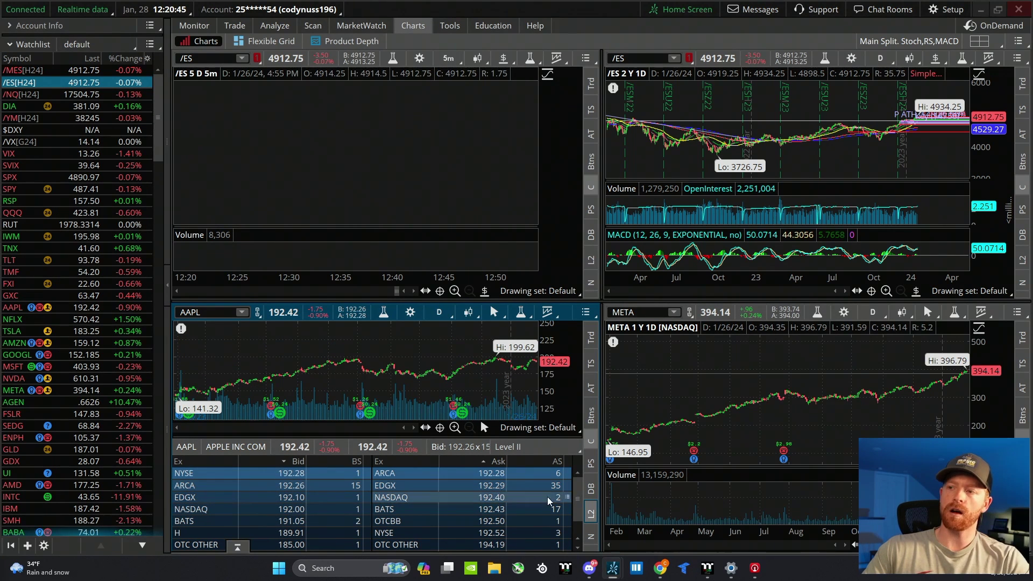
pyautogui.click(591, 515)
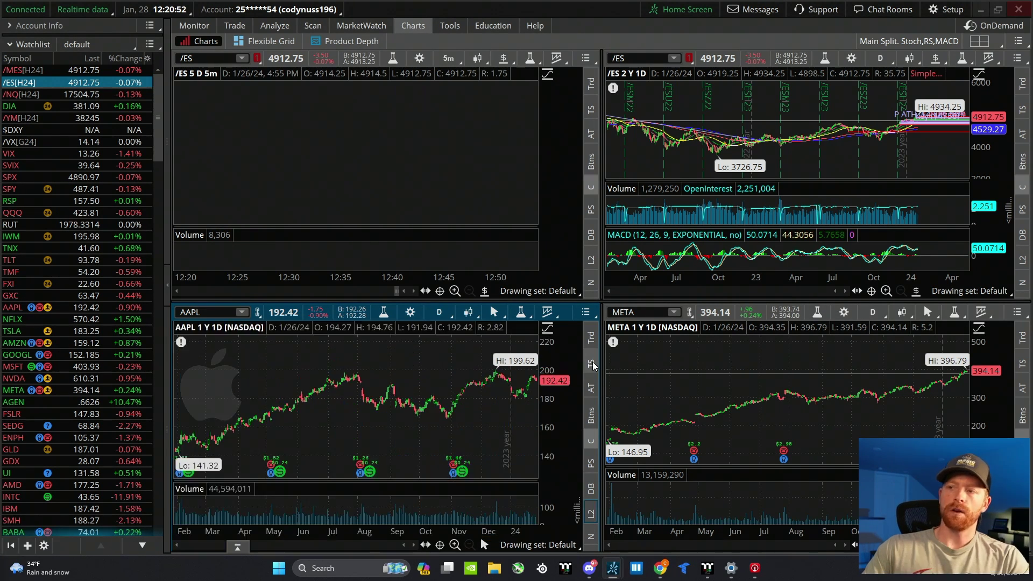
pyautogui.click(592, 365)
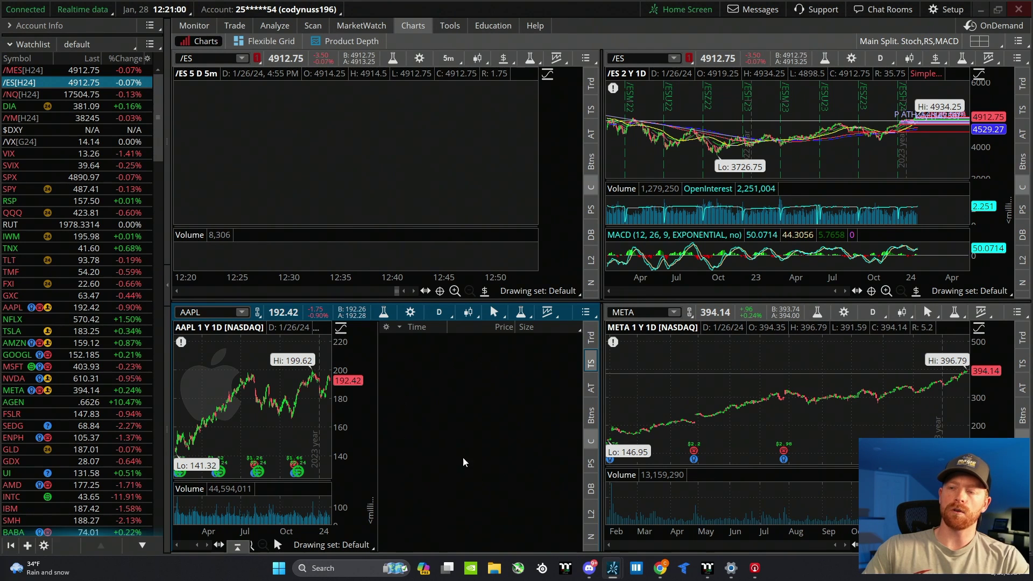
pyautogui.click(590, 363)
pyautogui.click(591, 337)
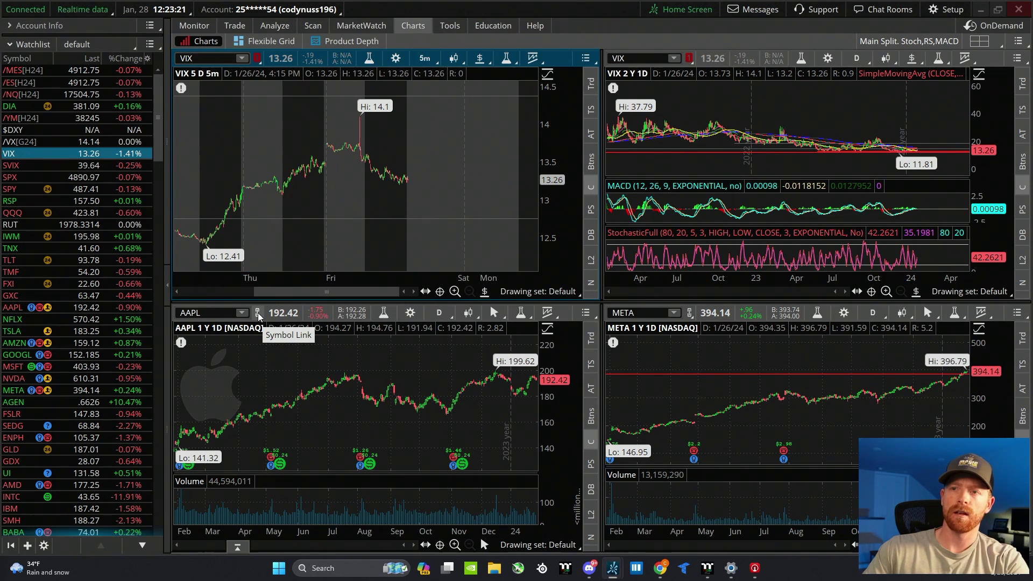
# Step: Link the lower-left chart to Red, switch the group through SVIX, SPX to SPY, then unlink it
pyautogui.click(259, 315)
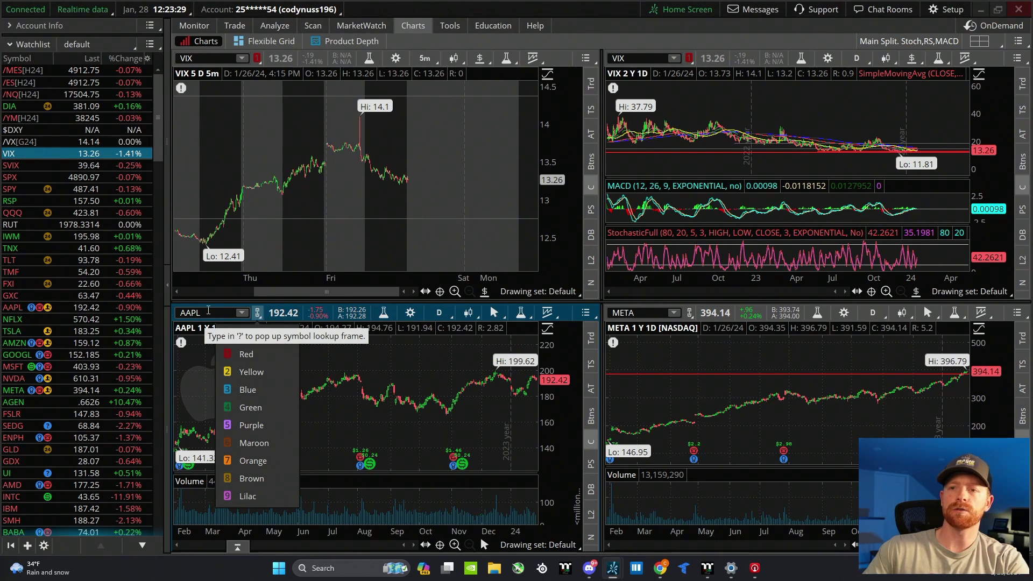
pyautogui.click(247, 354)
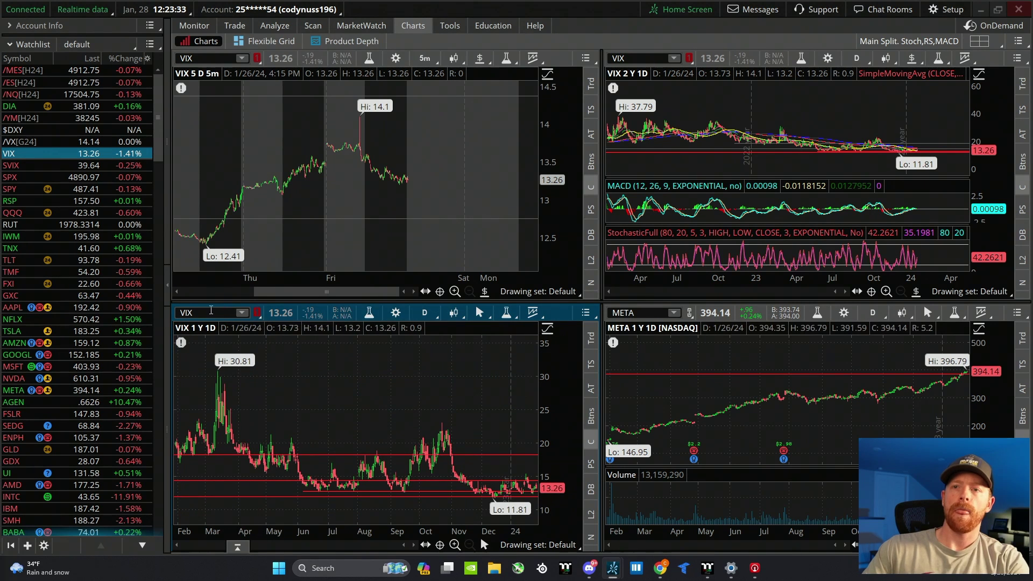
pyautogui.click(25, 165)
pyautogui.click(22, 177)
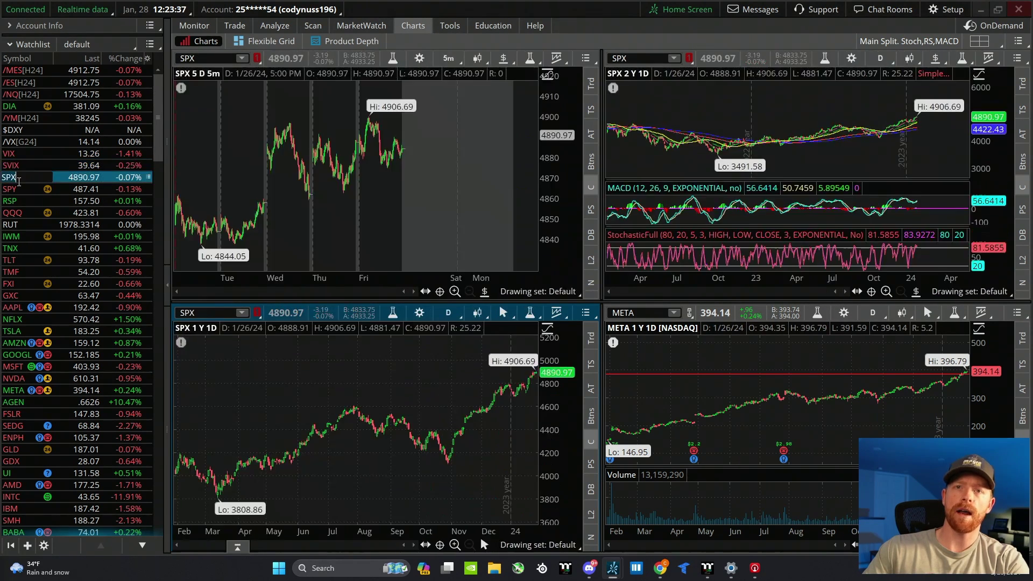
pyautogui.click(19, 190)
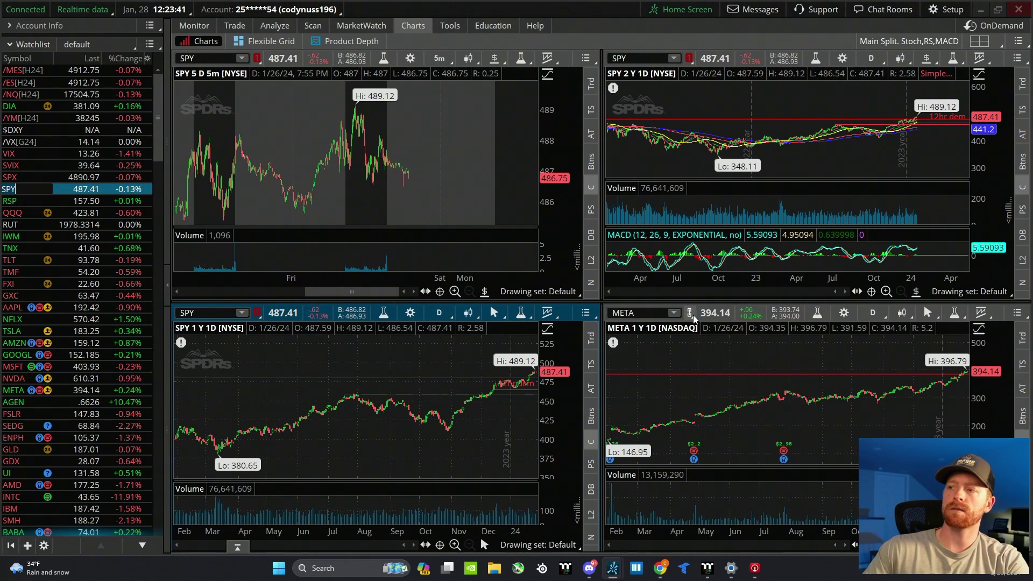
pyautogui.click(257, 314)
pyautogui.click(254, 340)
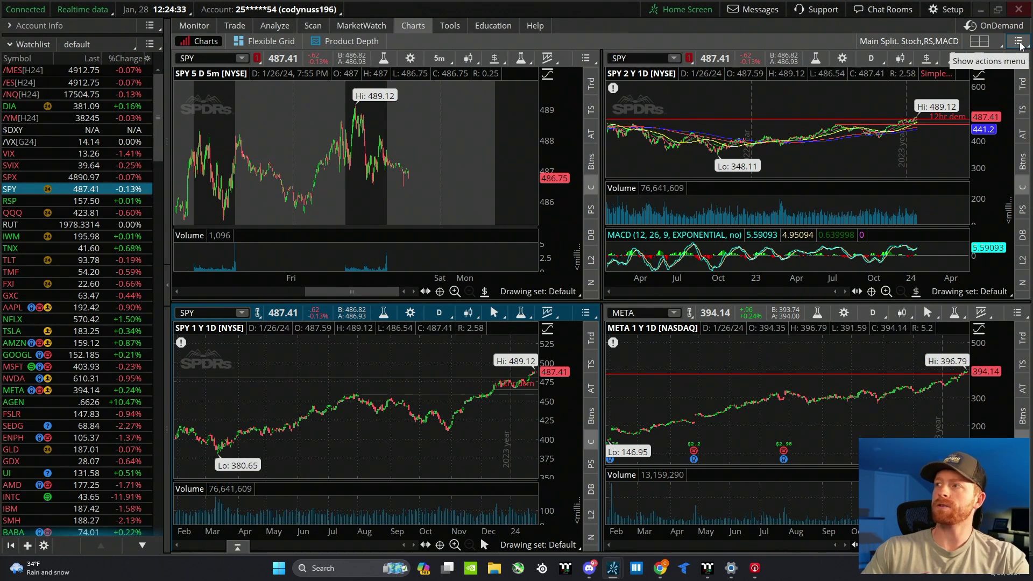
# Step: Detach the charts into a separate window moved to the top of the screen
pyautogui.click(1018, 42)
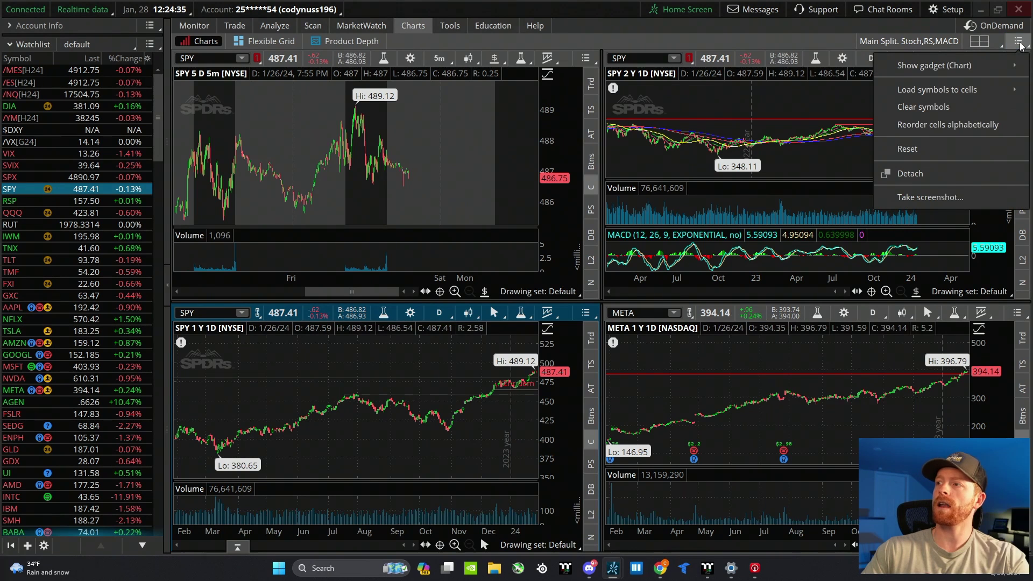
pyautogui.click(932, 167)
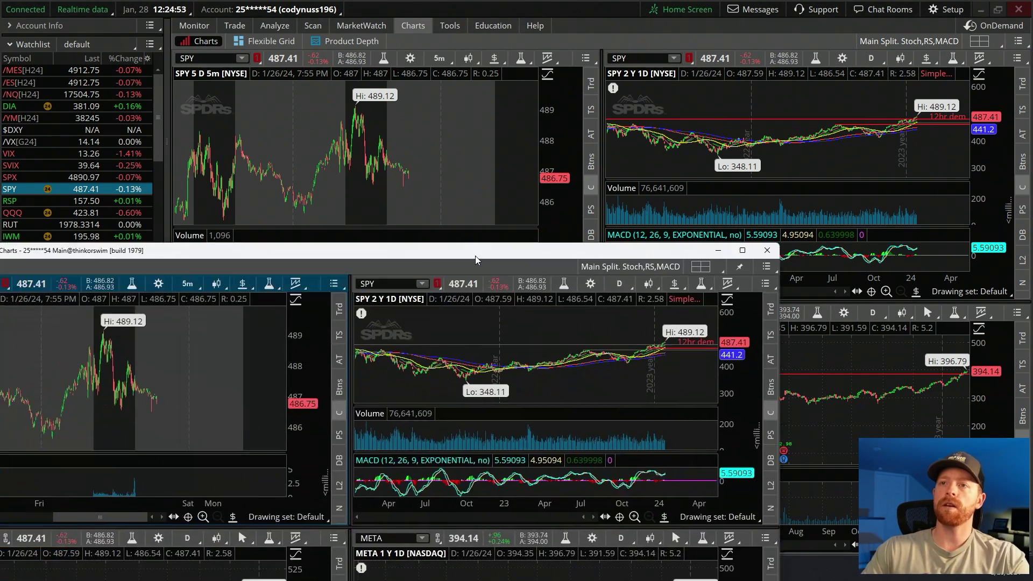
pyautogui.moveTo(476, 256); pyautogui.dragTo(692, 51)
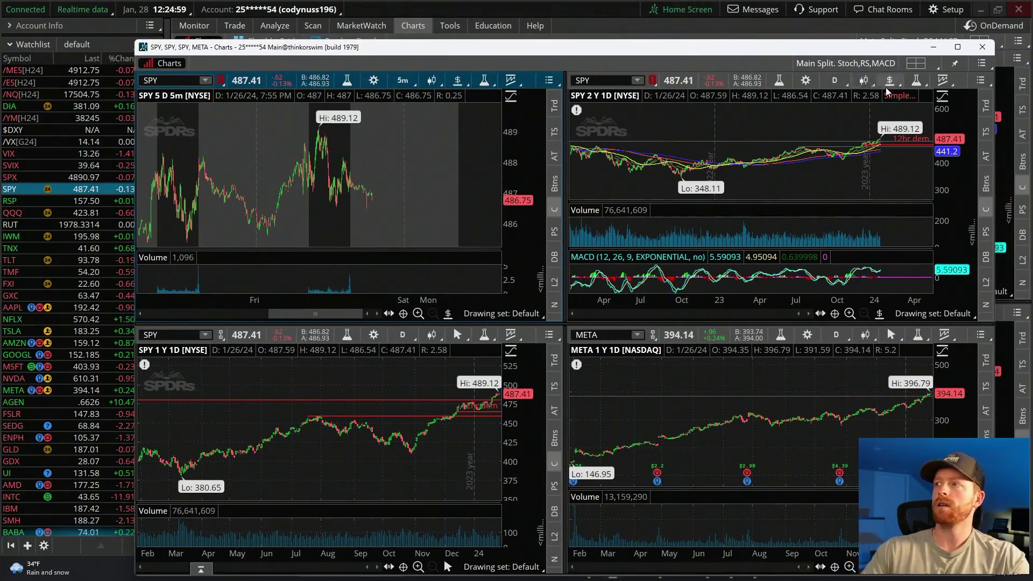
# Step: Set the detached window to a six-cell grid, then to a single 1×1 chart
pyautogui.click(928, 62)
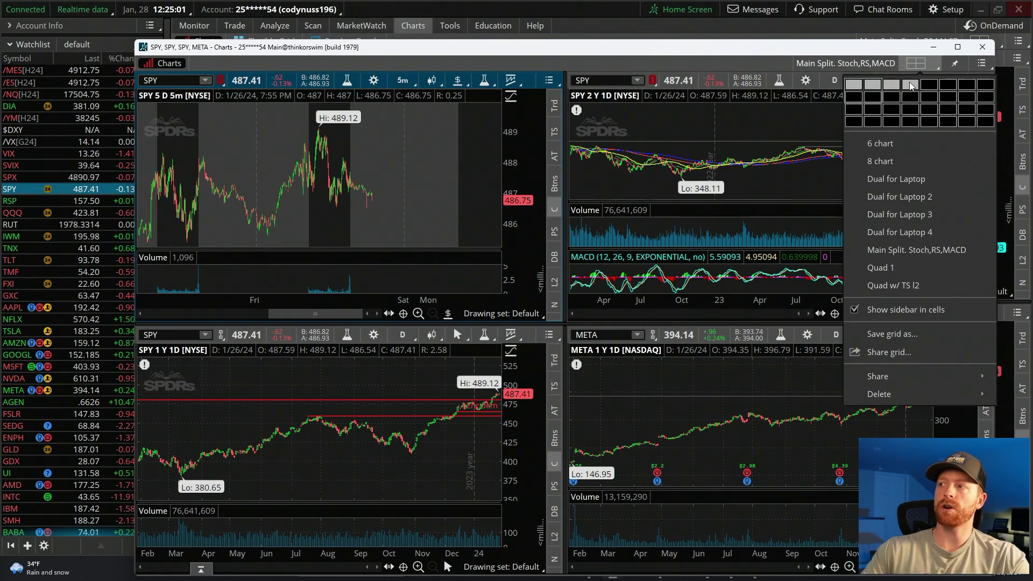
pyautogui.click(872, 109)
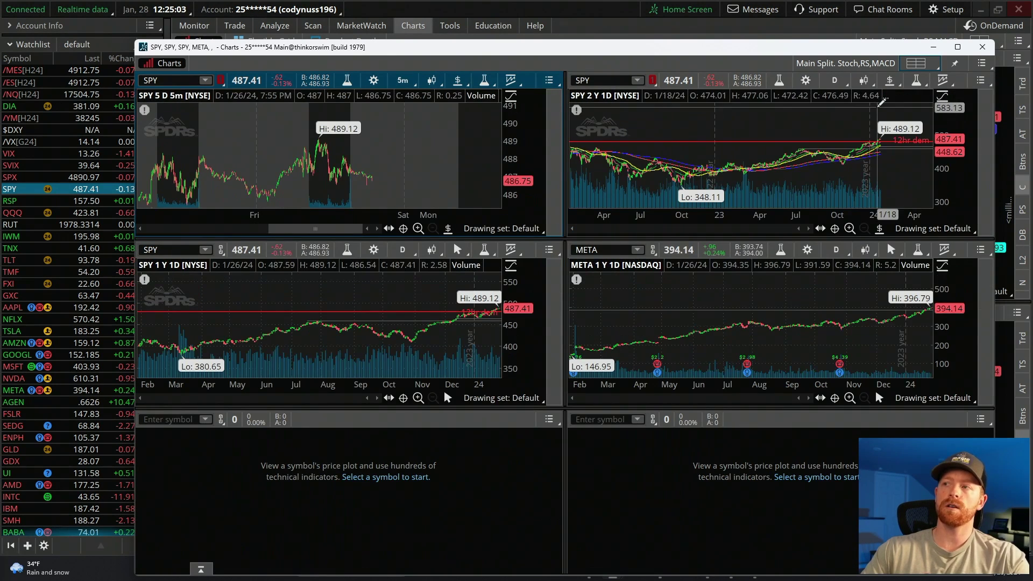
pyautogui.click(920, 62)
pyautogui.click(855, 86)
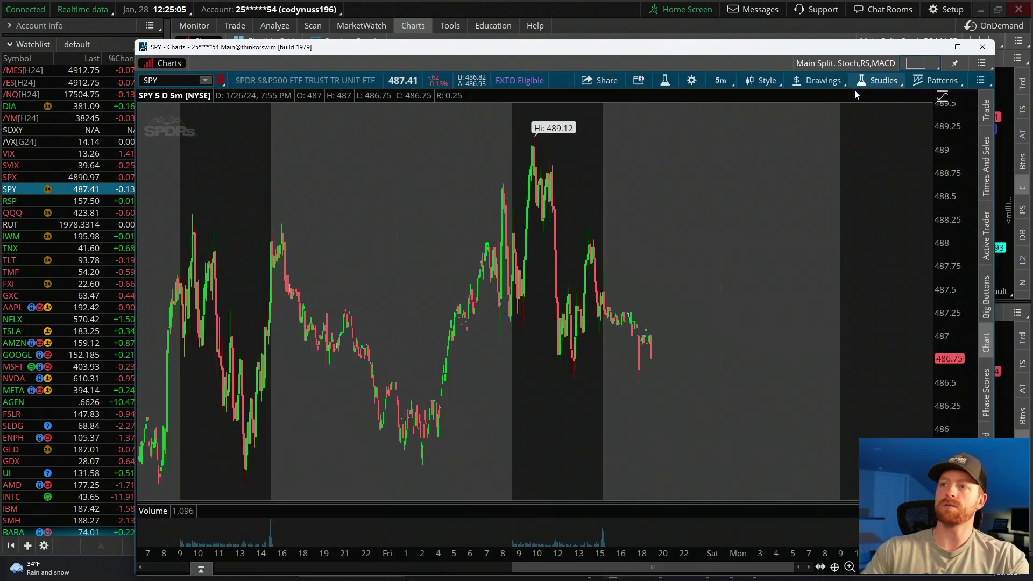